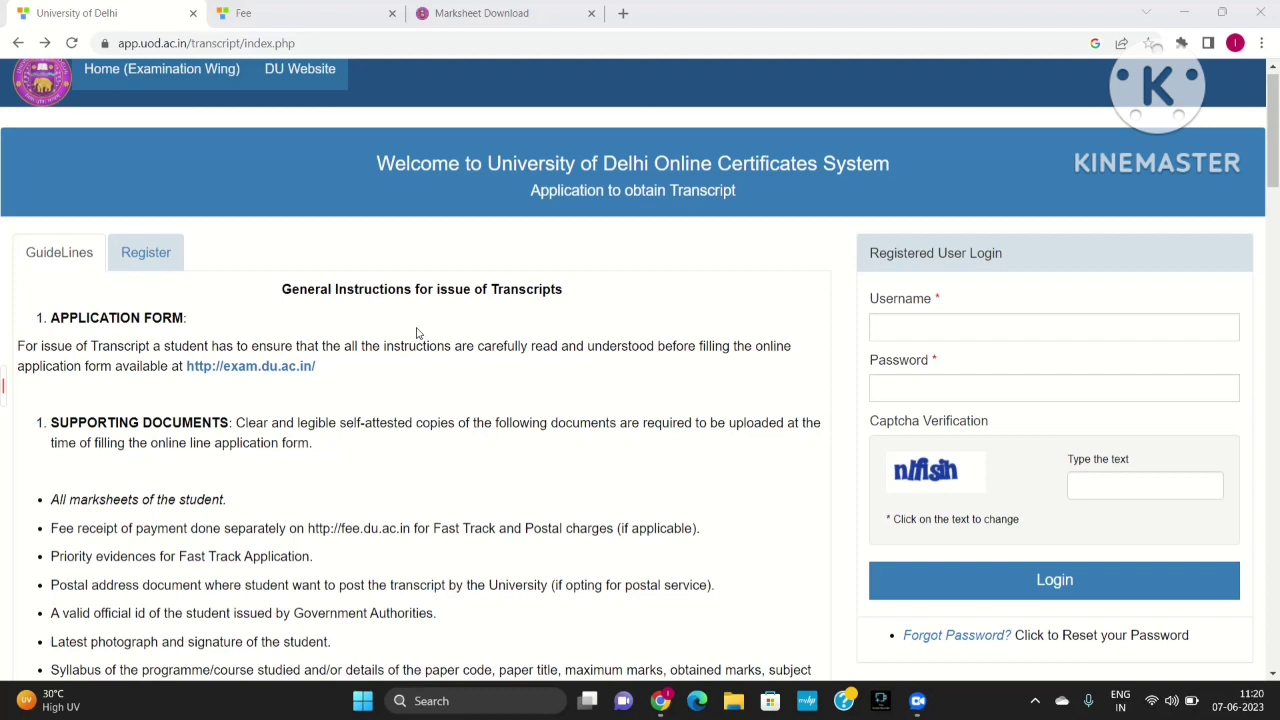
Step: Review the transcript guidelines on the application form and the requirement to supply all marksheets of the student
{"action": "scroll", "coordinate": [490, 393], "scroll_direction": "up", "scroll_amount": 1}
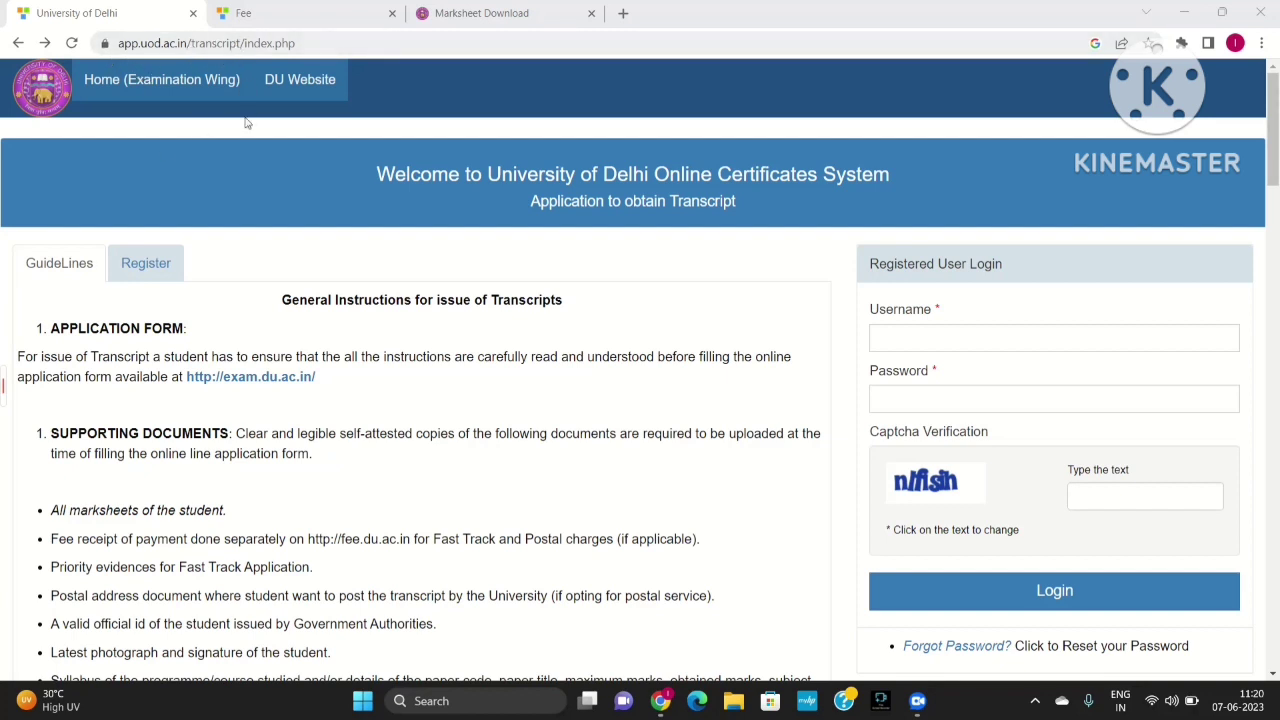
{"action": "scroll", "coordinate": [237, 269], "scroll_direction": "down", "scroll_amount": 1}
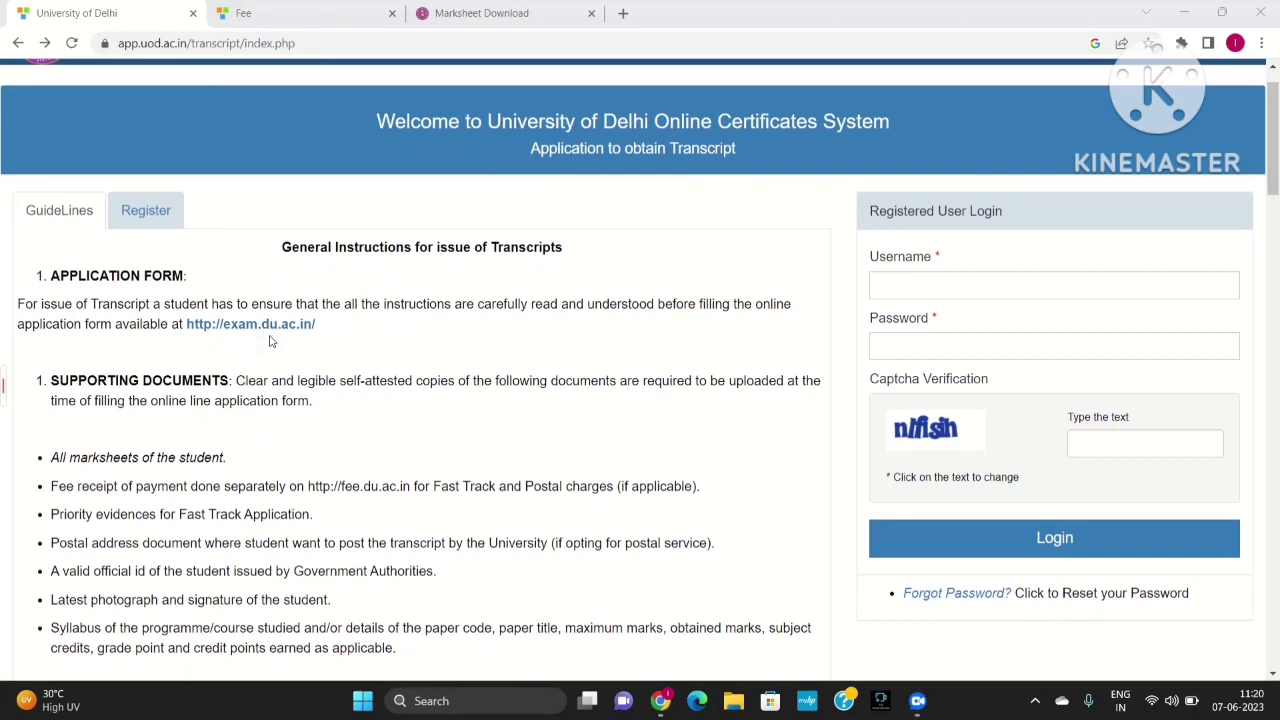
{"action": "scroll", "coordinate": [265, 337], "scroll_direction": "down", "scroll_amount": 1}
{"action": "scroll", "coordinate": [136, 377], "scroll_direction": "down", "scroll_amount": 2}
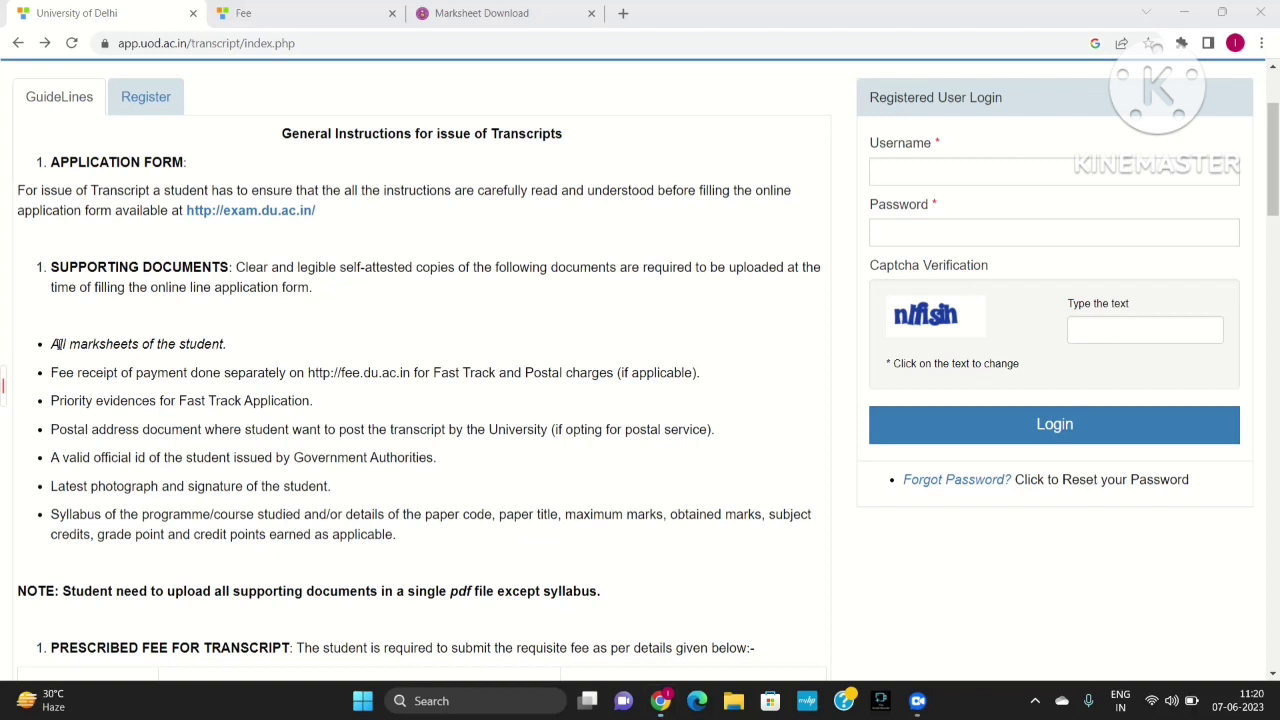
{"action": "left_click_drag", "start_coordinate": [55, 344], "coordinate": [198, 364]}
{"action": "left_click", "coordinate": [209, 359]}
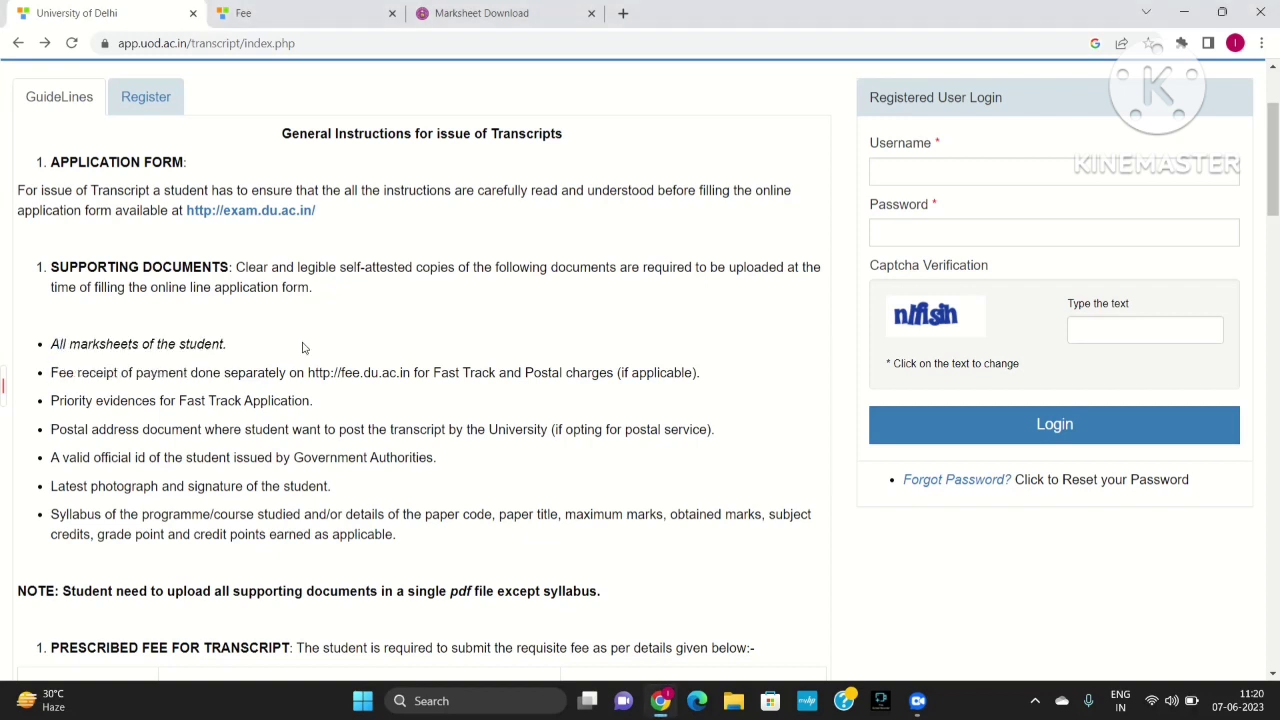
Step: From the Examination Wing's Marksheet Download page, open the Download Marksheet portal linked in Step 1
{"action": "left_click", "coordinate": [489, 12]}
{"action": "scroll", "coordinate": [183, 185], "scroll_direction": "up", "scroll_amount": 1}
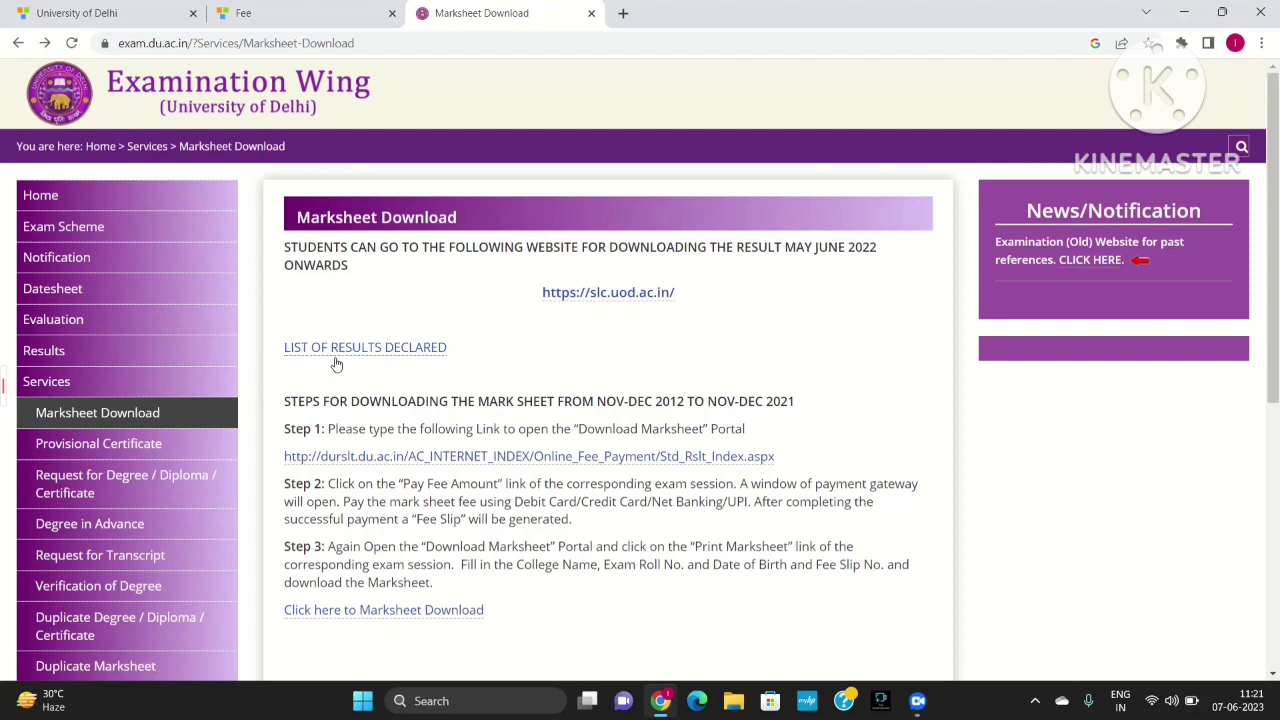
{"action": "scroll", "coordinate": [577, 480], "scroll_direction": "down", "scroll_amount": 1}
{"action": "scroll", "coordinate": [577, 480], "scroll_direction": "down", "scroll_amount": 1}
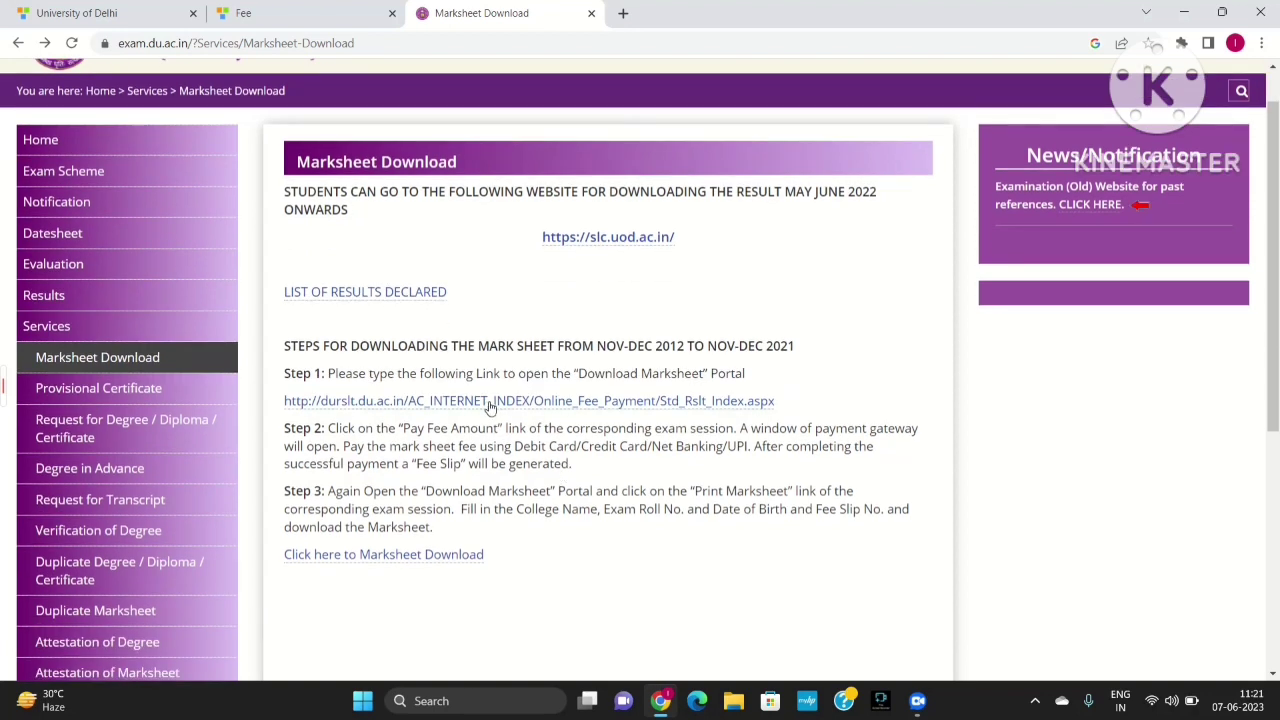
{"action": "left_click", "coordinate": [490, 408]}
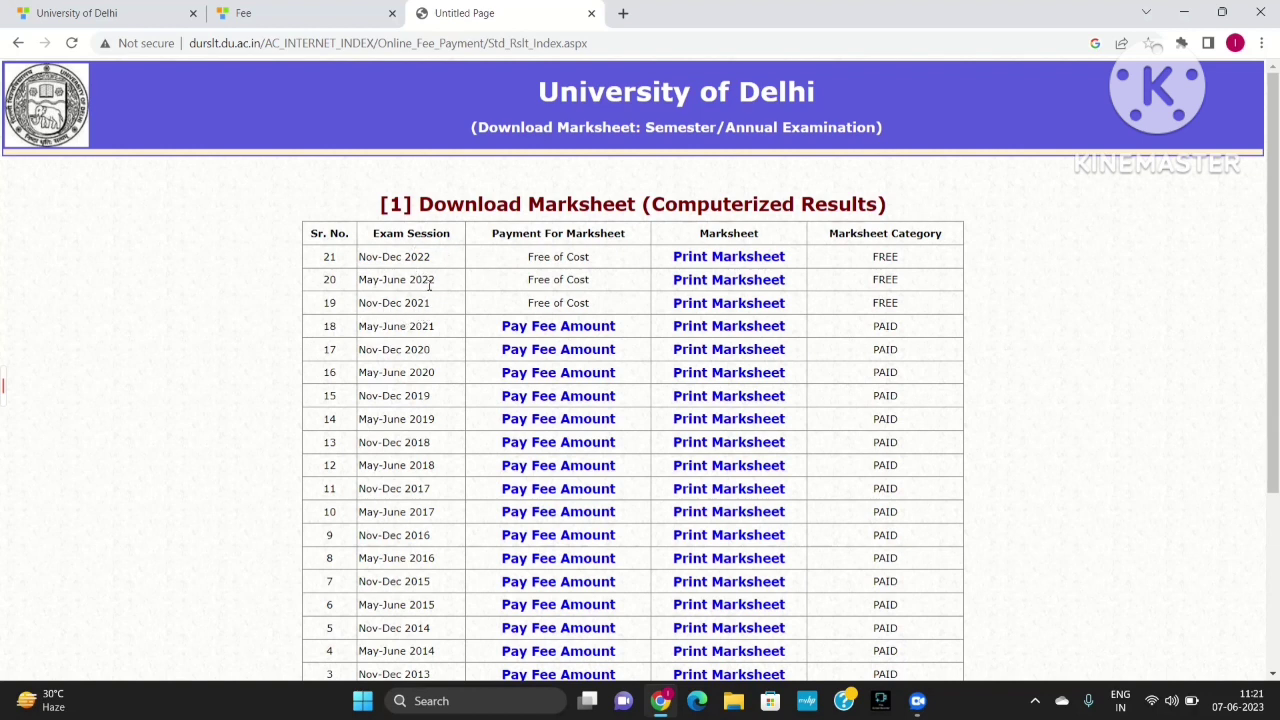
Step: View the Nov-Dec 2022 marksheet printing form, return to the session list and look through the sessions down to Nov-Dec 2012
{"action": "left_click", "coordinate": [735, 260]}
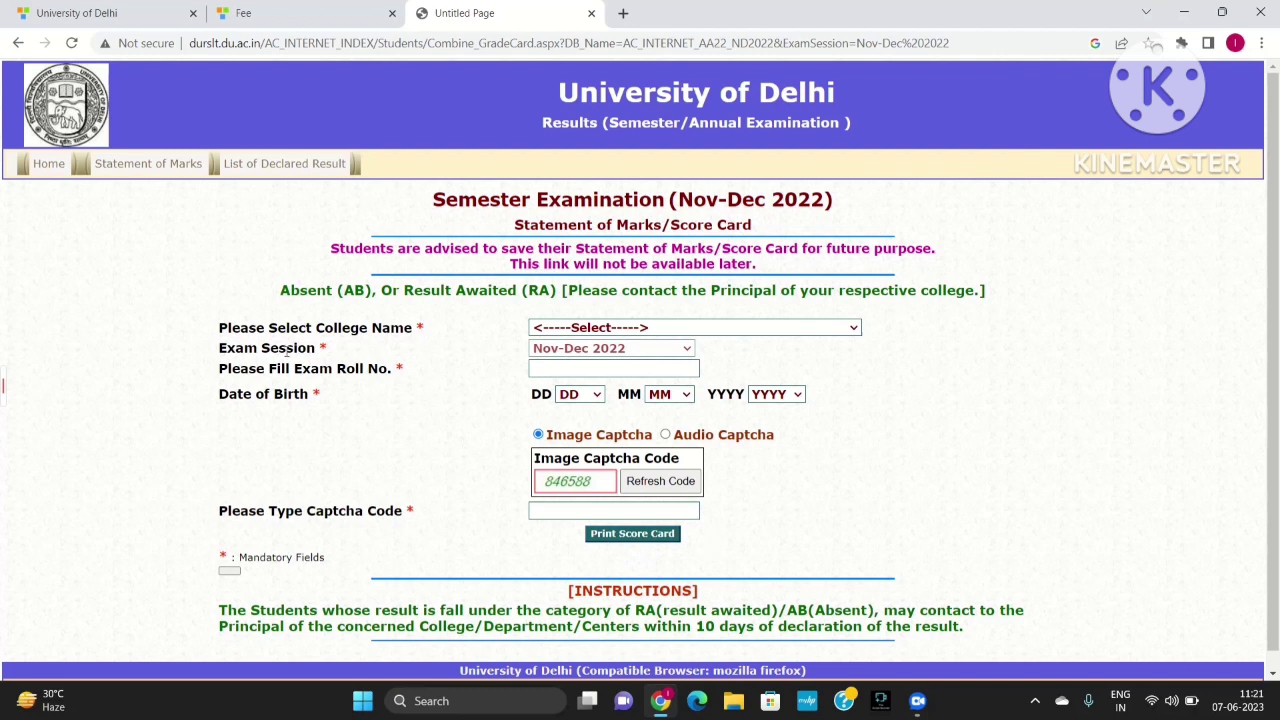
{"action": "left_click", "coordinate": [18, 43]}
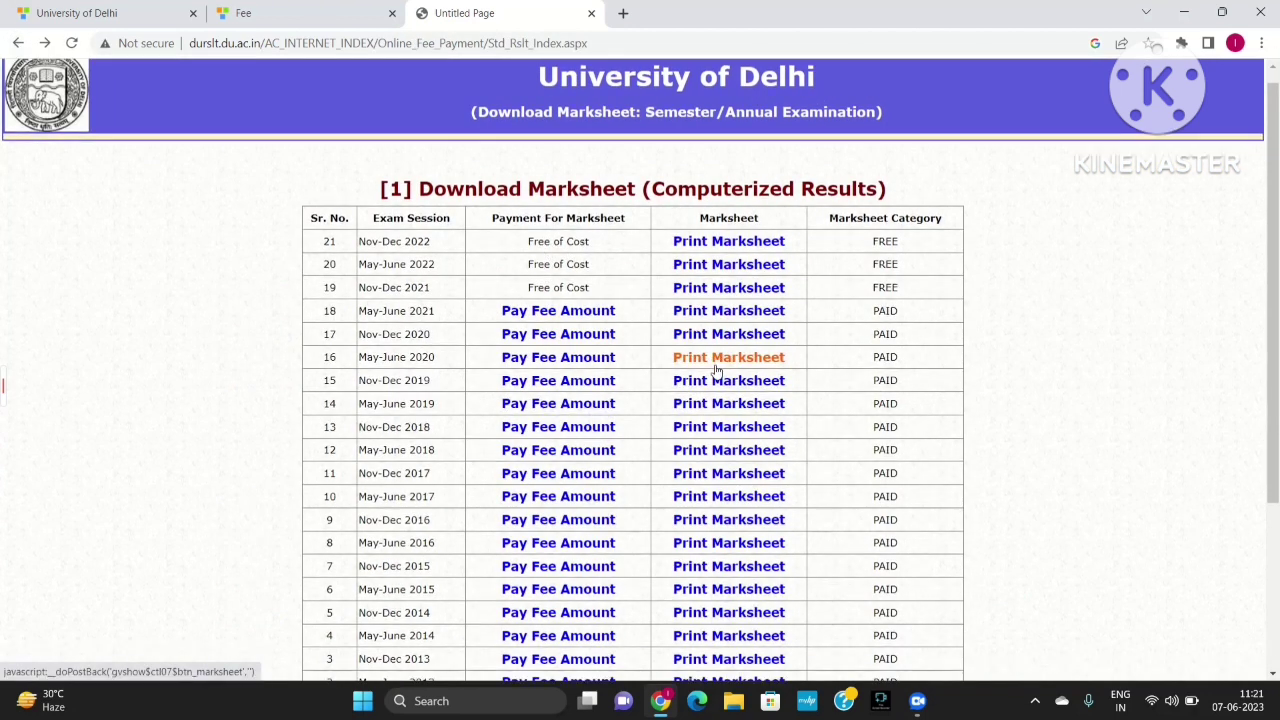
{"action": "scroll", "coordinate": [714, 366], "scroll_direction": "down", "scroll_amount": 1}
{"action": "scroll", "coordinate": [716, 371], "scroll_direction": "down", "scroll_amount": 2}
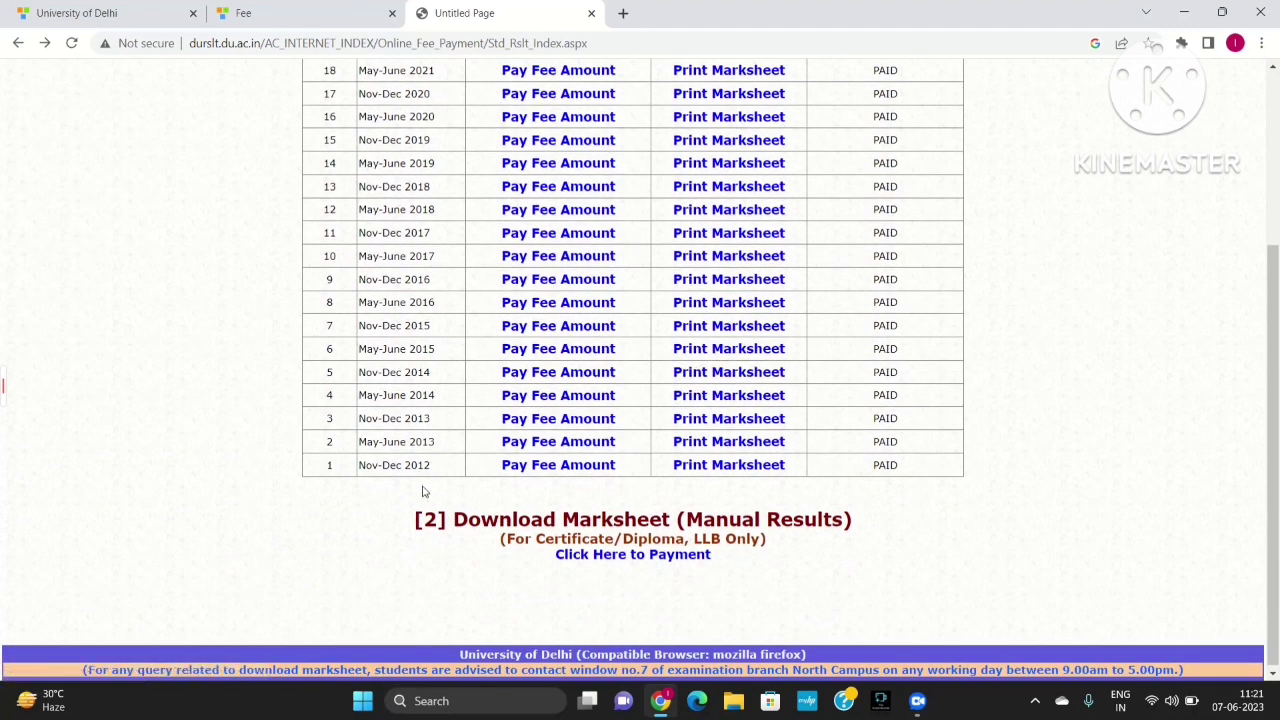
{"action": "scroll", "coordinate": [537, 315], "scroll_direction": "up", "scroll_amount": 1}
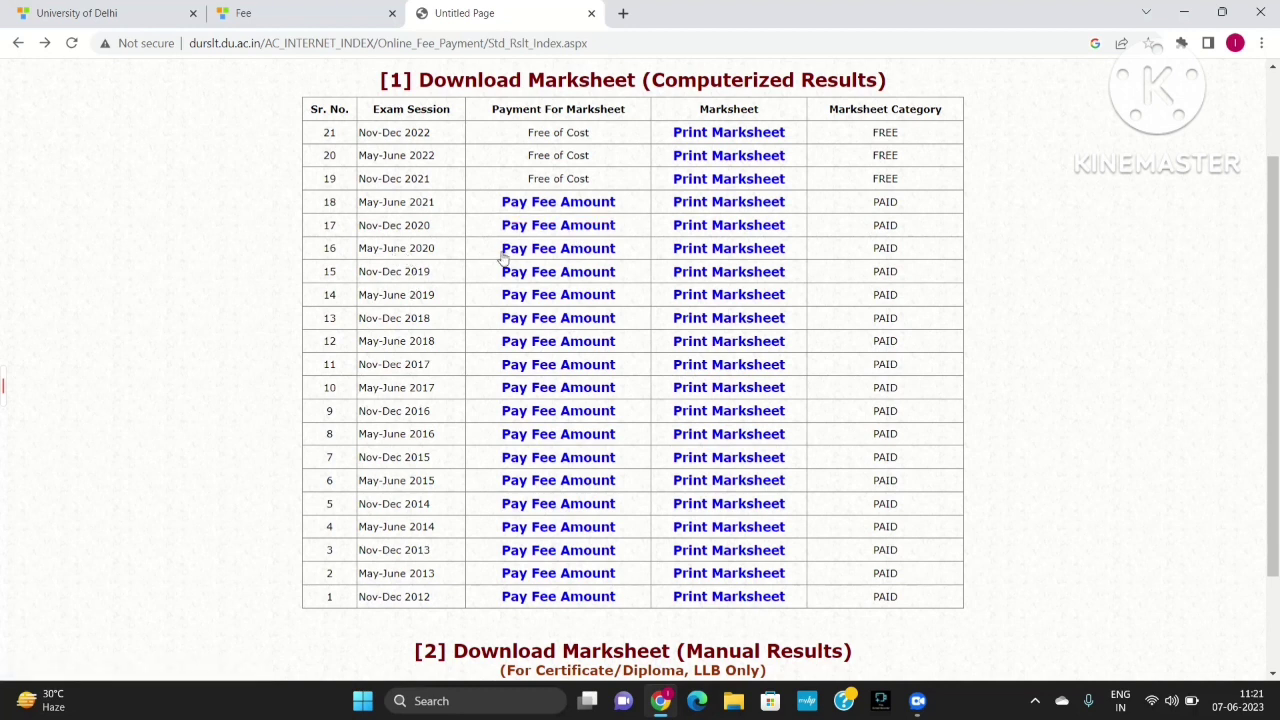
Step: Open the May-June 2020 fee payment login and examine its college name, exam roll number and student name fields
{"action": "left_click", "coordinate": [573, 253]}
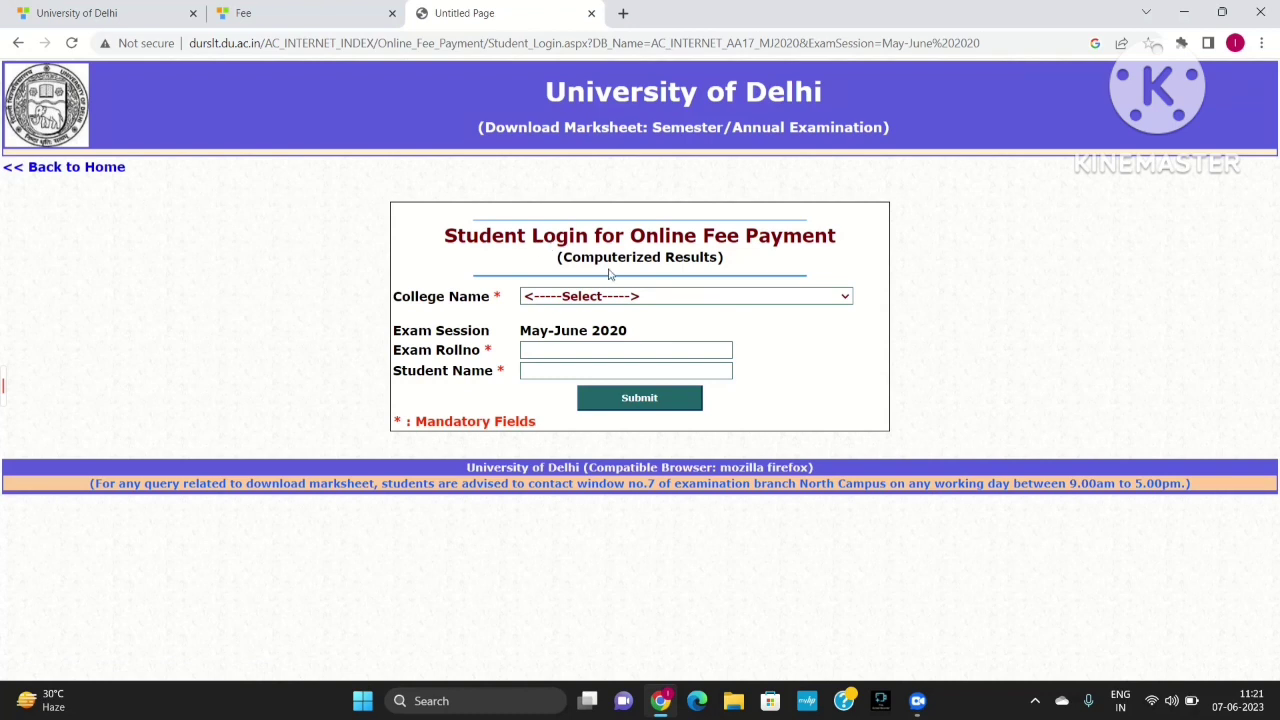
{"action": "left_click", "coordinate": [784, 295]}
{"action": "left_click", "coordinate": [776, 312]}
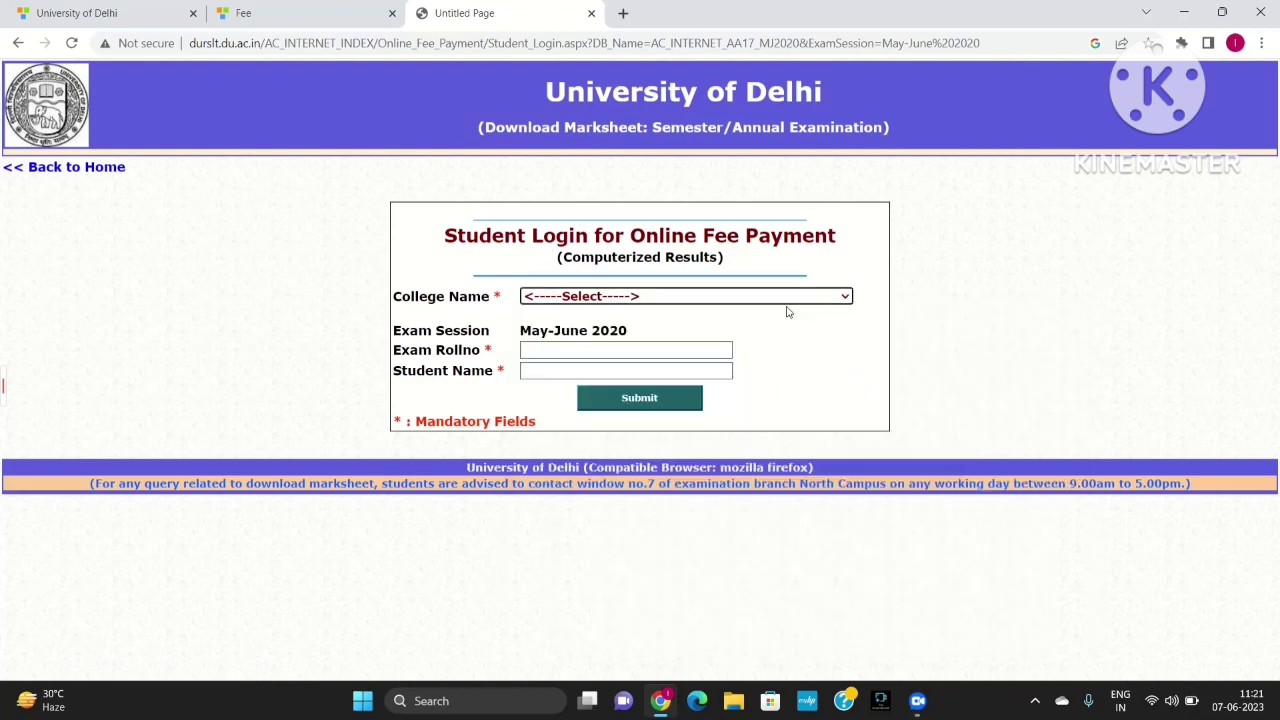
{"action": "left_click", "coordinate": [571, 351]}
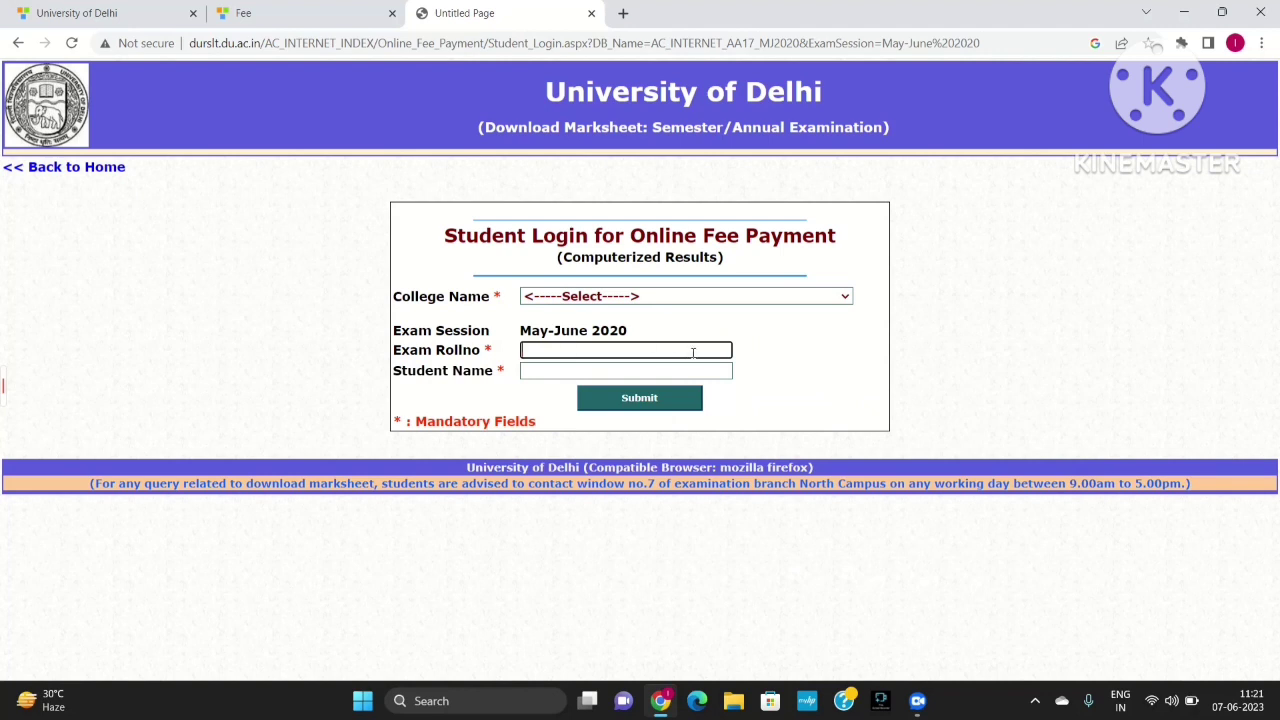
{"action": "left_click", "coordinate": [632, 373]}
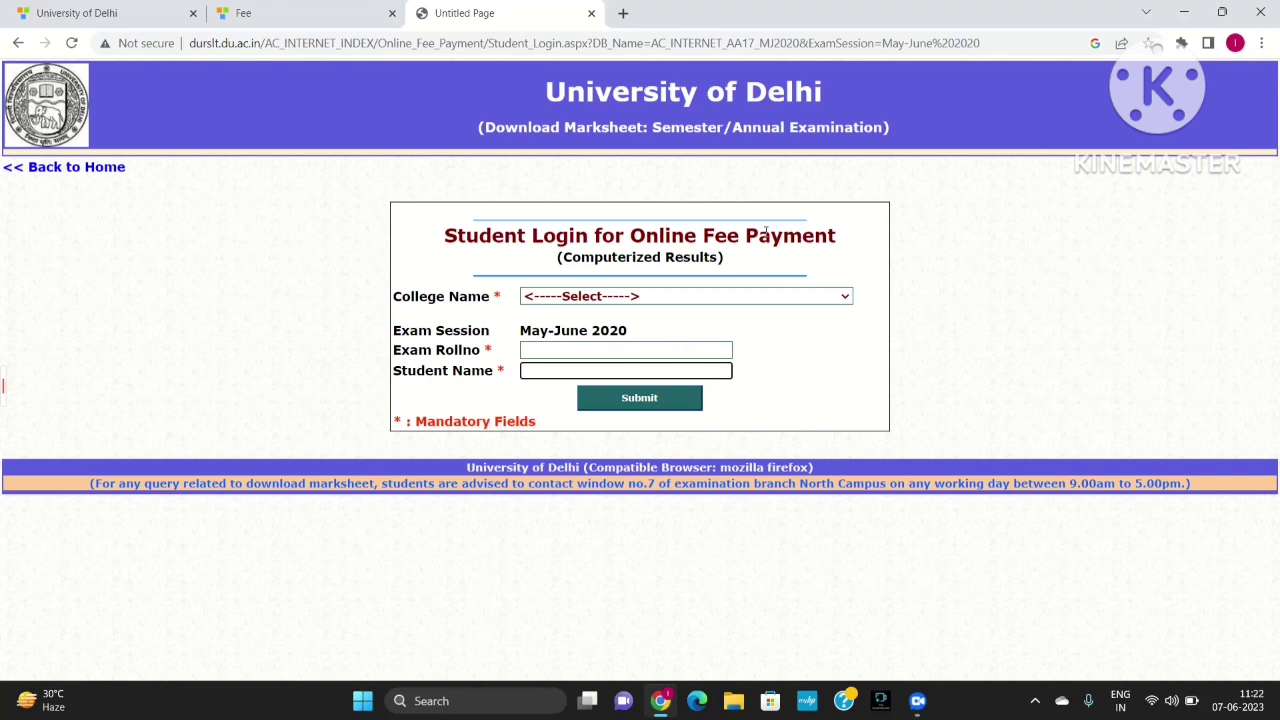
{"action": "left_click_drag", "start_coordinate": [750, 234], "coordinate": [836, 242]}
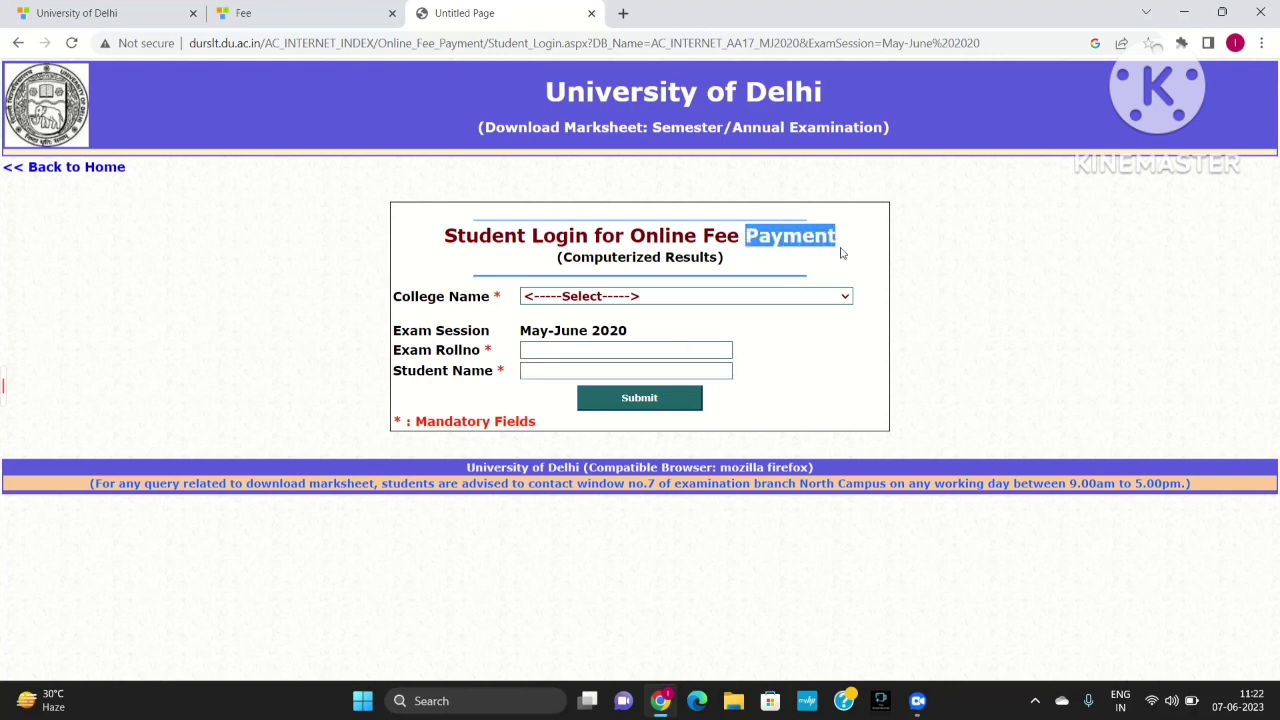
{"action": "left_click", "coordinate": [862, 280]}
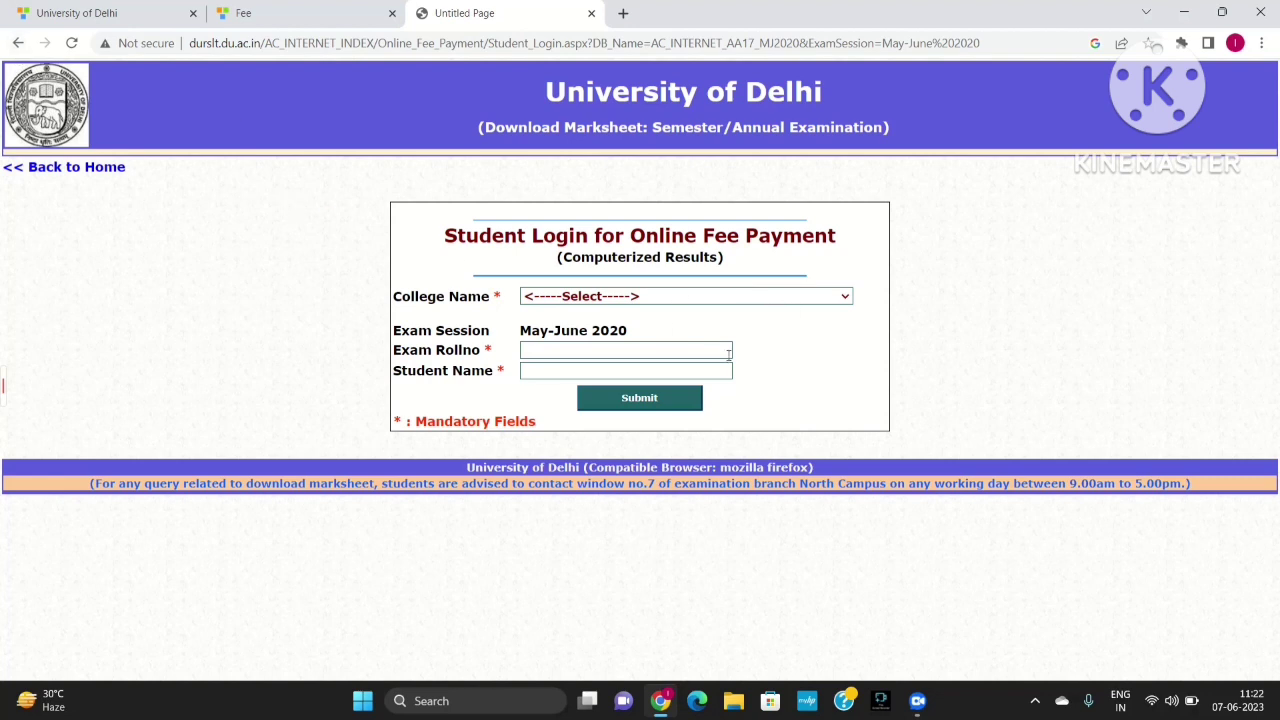
Step: Return to the session list, open the May-June 2020 marksheet printing login and examine its fee slip, roll number and student name fields
{"action": "left_click", "coordinate": [20, 45]}
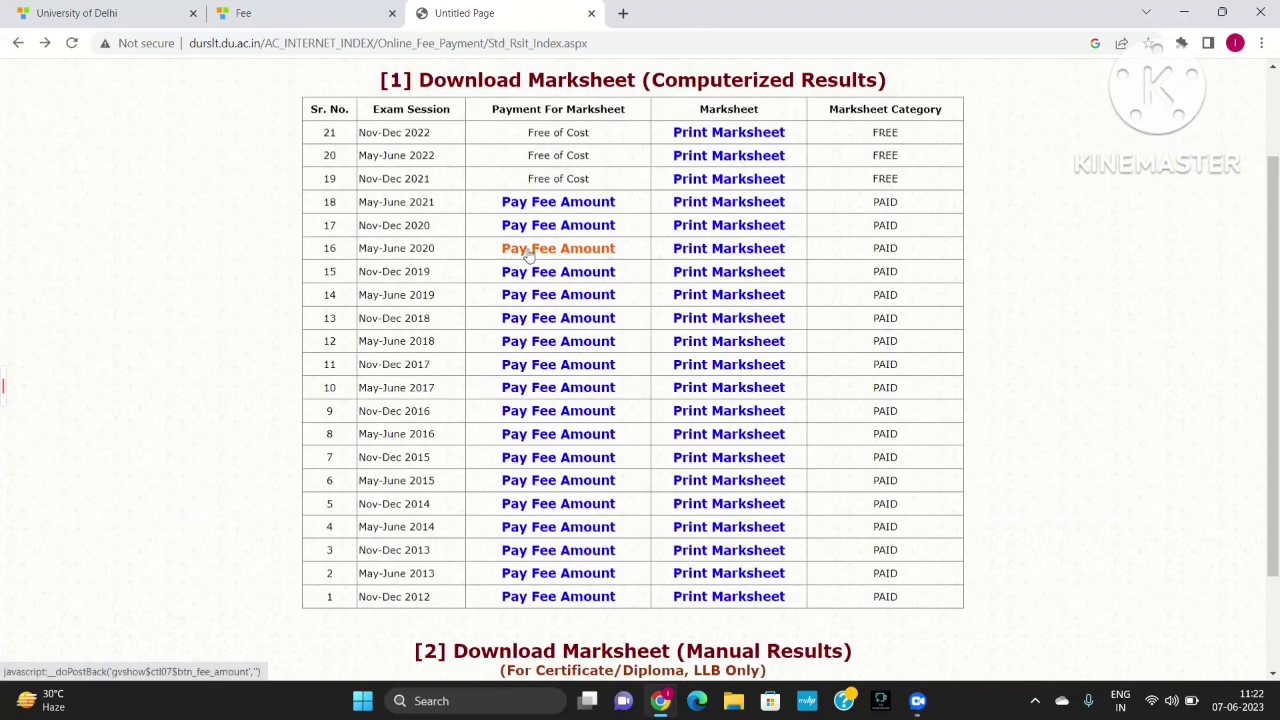
{"action": "left_click", "coordinate": [717, 256]}
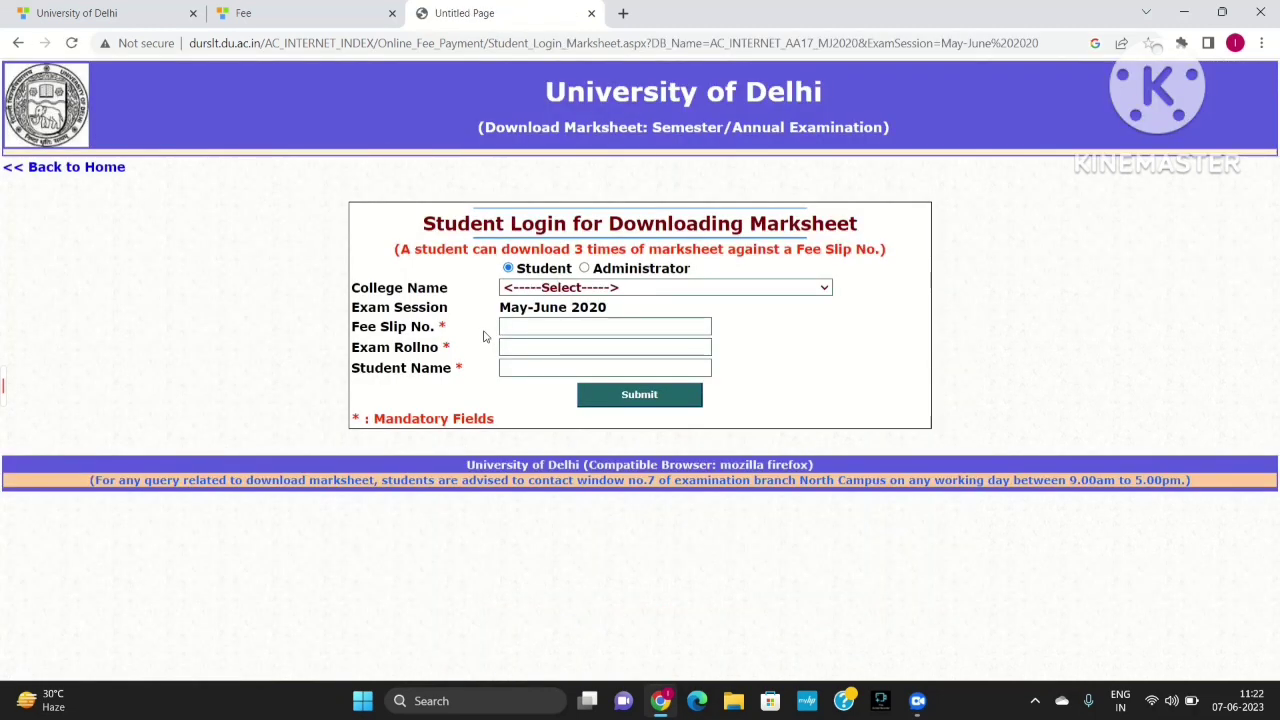
{"action": "left_click", "coordinate": [535, 327]}
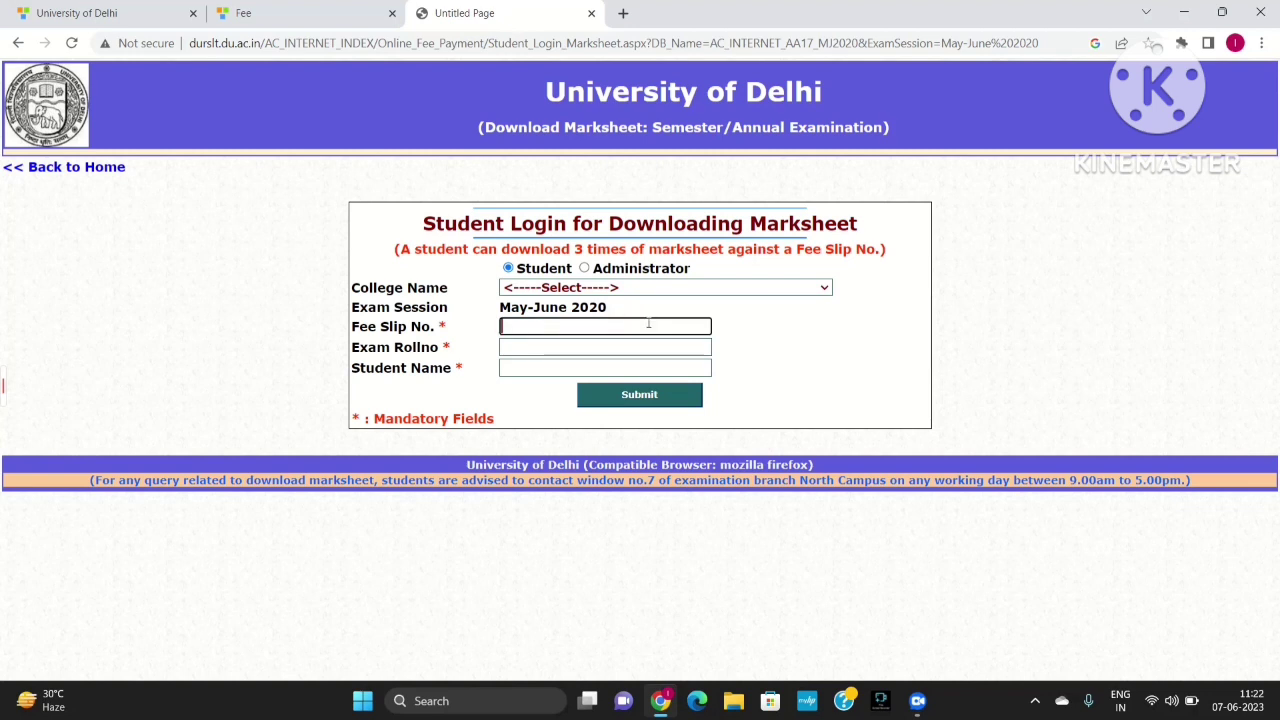
{"action": "left_click", "coordinate": [559, 349]}
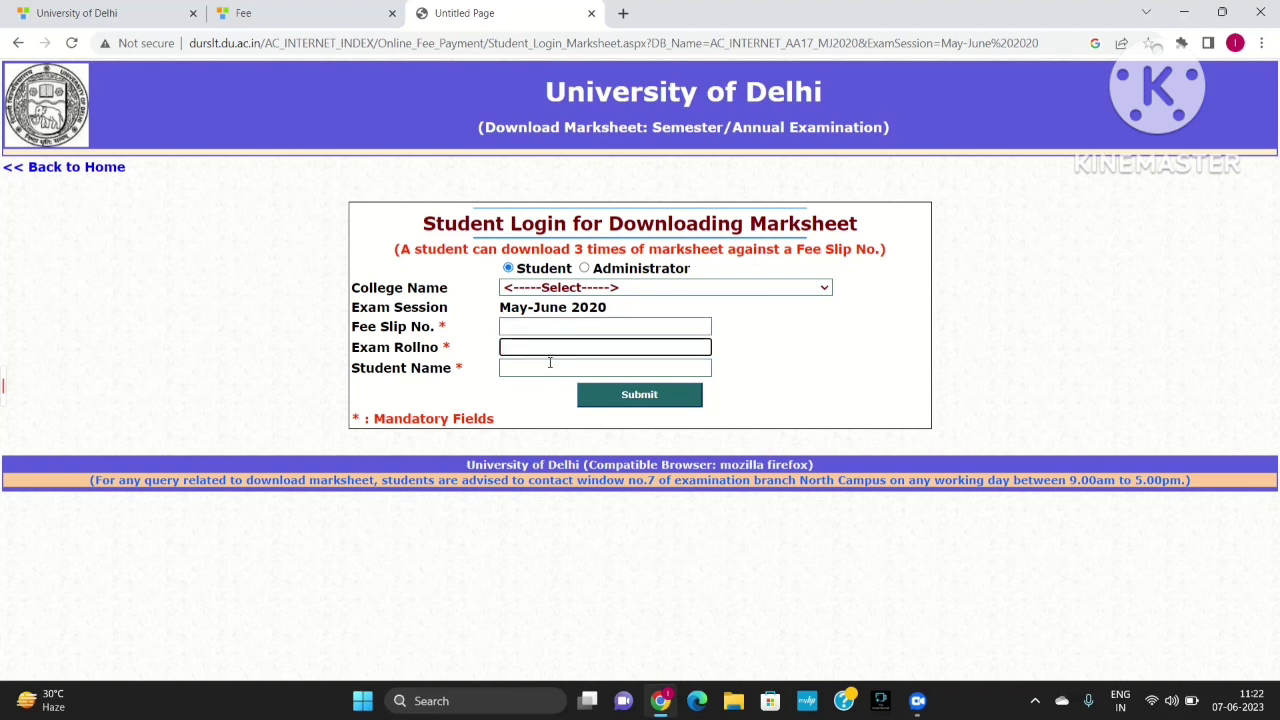
{"action": "left_click", "coordinate": [535, 368]}
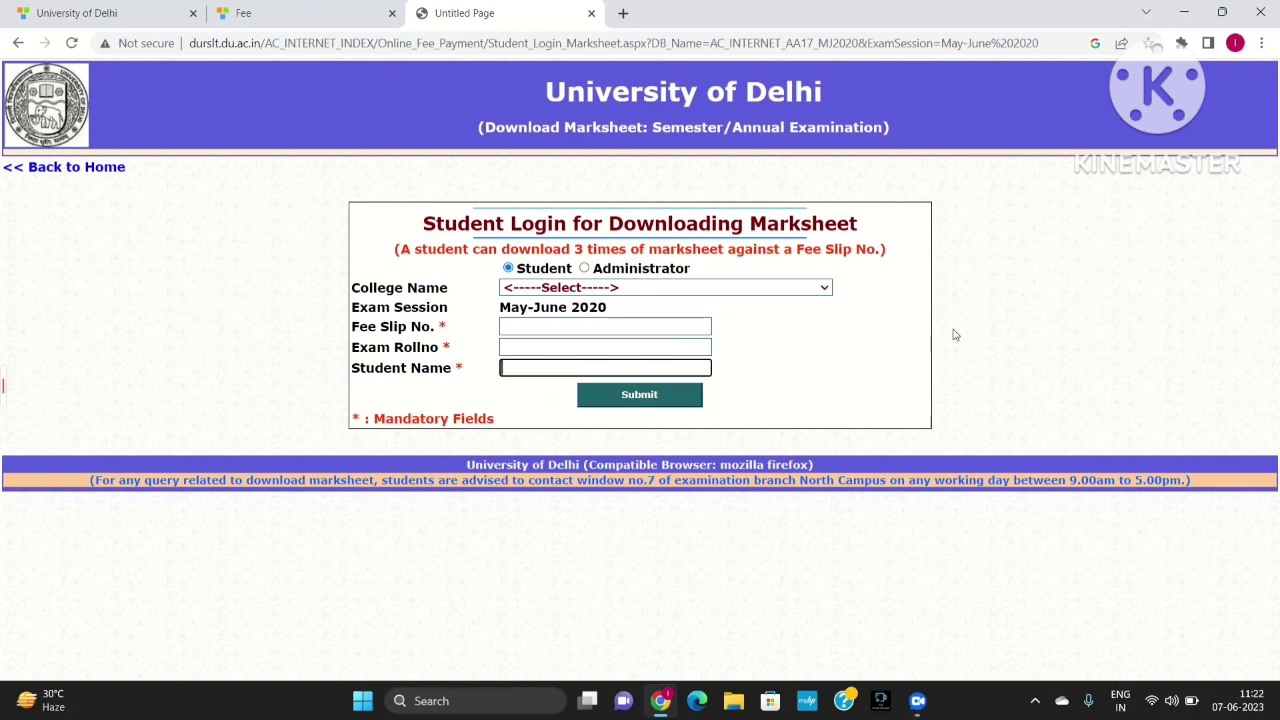
Step: Return to the transcript guidelines and review the supporting documents section, highlighting the self-attested copies and marksheets requirements
{"action": "left_click", "coordinate": [104, 27]}
{"action": "scroll", "coordinate": [348, 432], "scroll_direction": "up", "scroll_amount": 1}
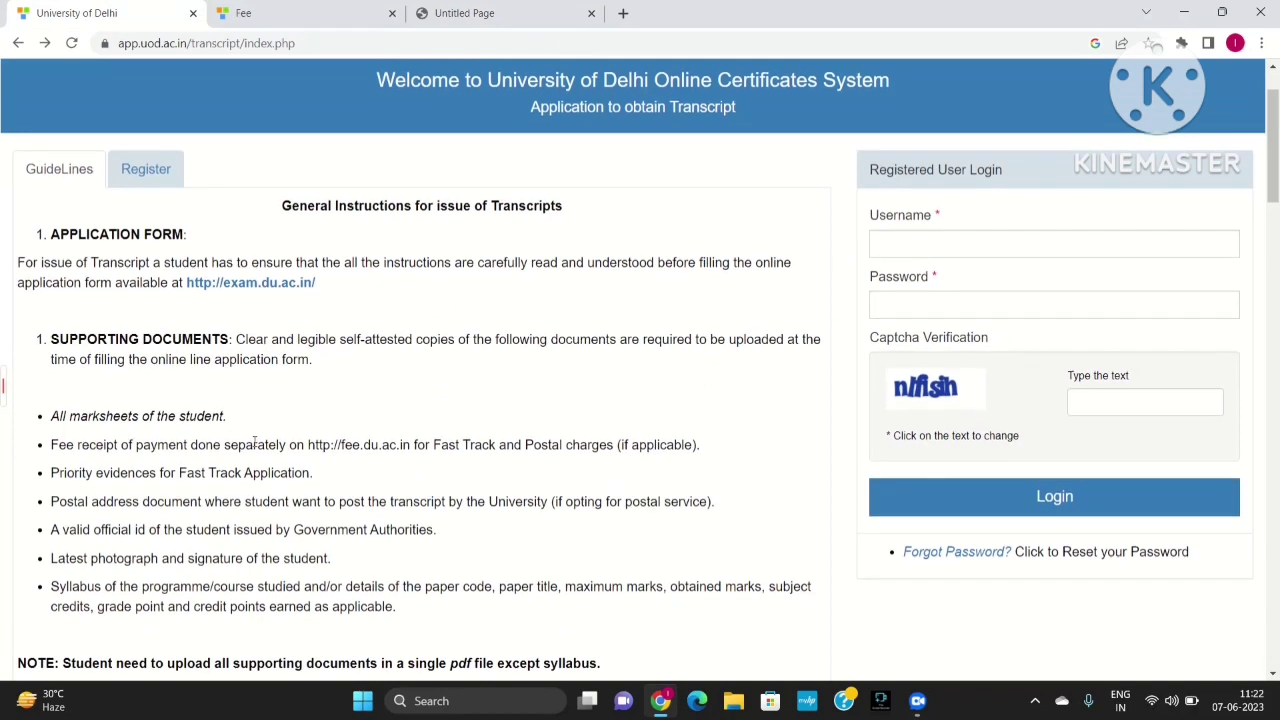
{"action": "scroll", "coordinate": [250, 441], "scroll_direction": "down", "scroll_amount": 1}
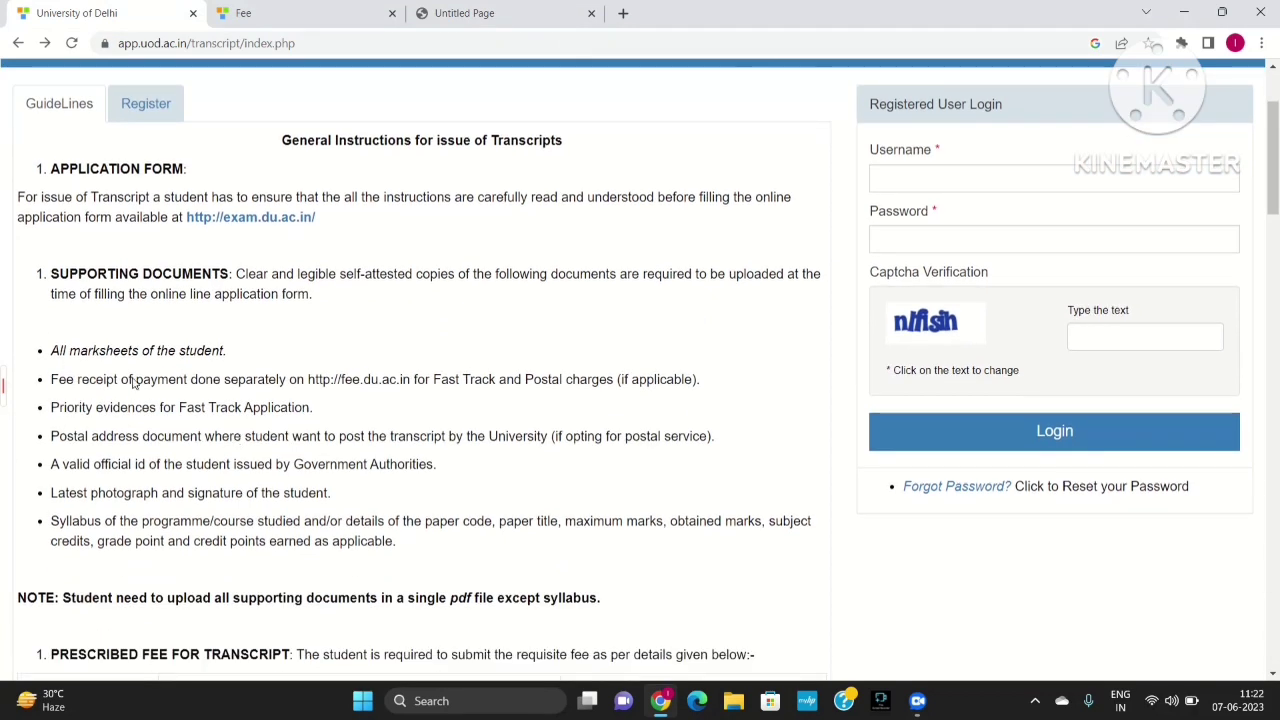
{"action": "left_click_drag", "start_coordinate": [345, 274], "coordinate": [414, 277]}
{"action": "left_click", "coordinate": [416, 328]}
{"action": "scroll", "coordinate": [490, 403], "scroll_direction": "down", "scroll_amount": 1}
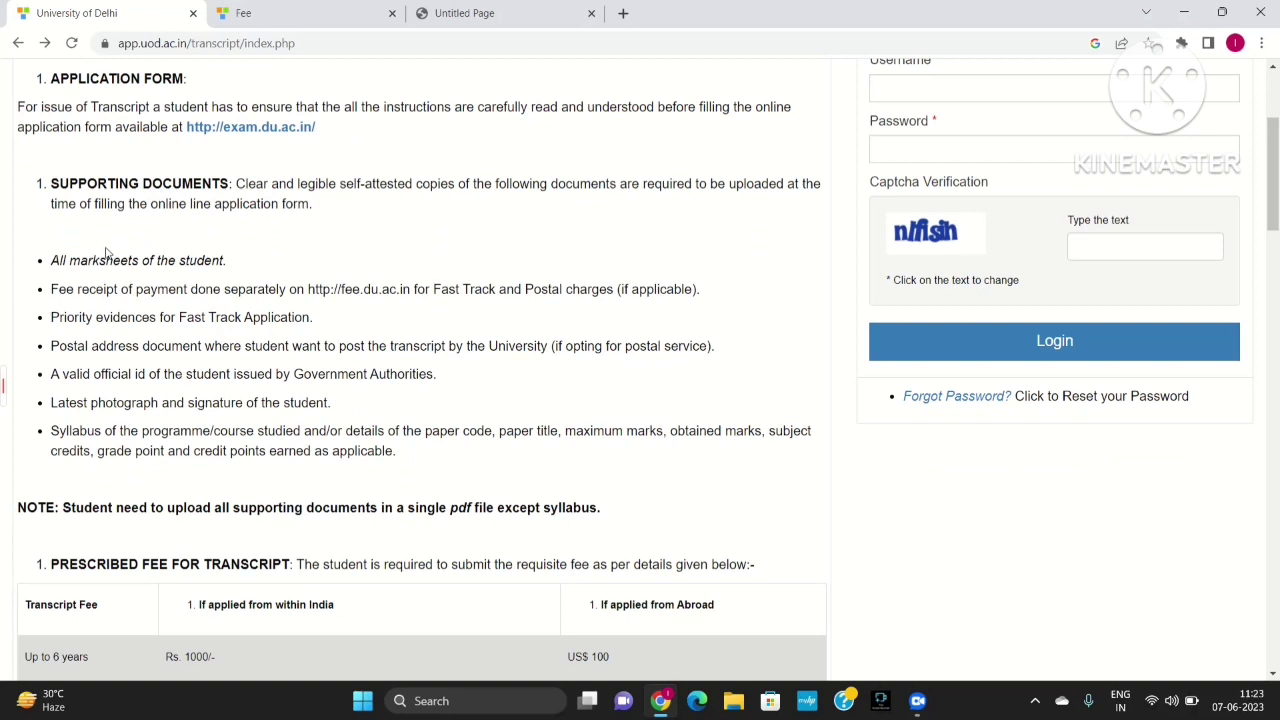
{"action": "left_click_drag", "start_coordinate": [83, 260], "coordinate": [168, 262]}
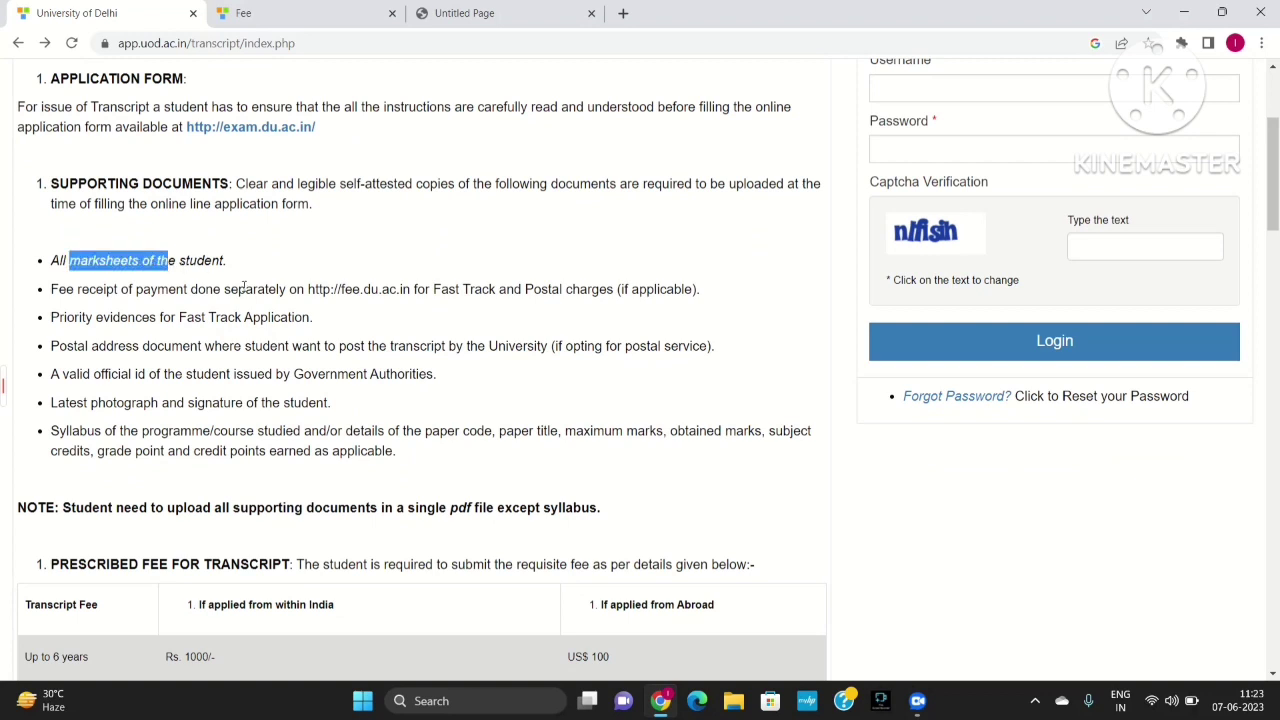
{"action": "left_click", "coordinate": [213, 280]}
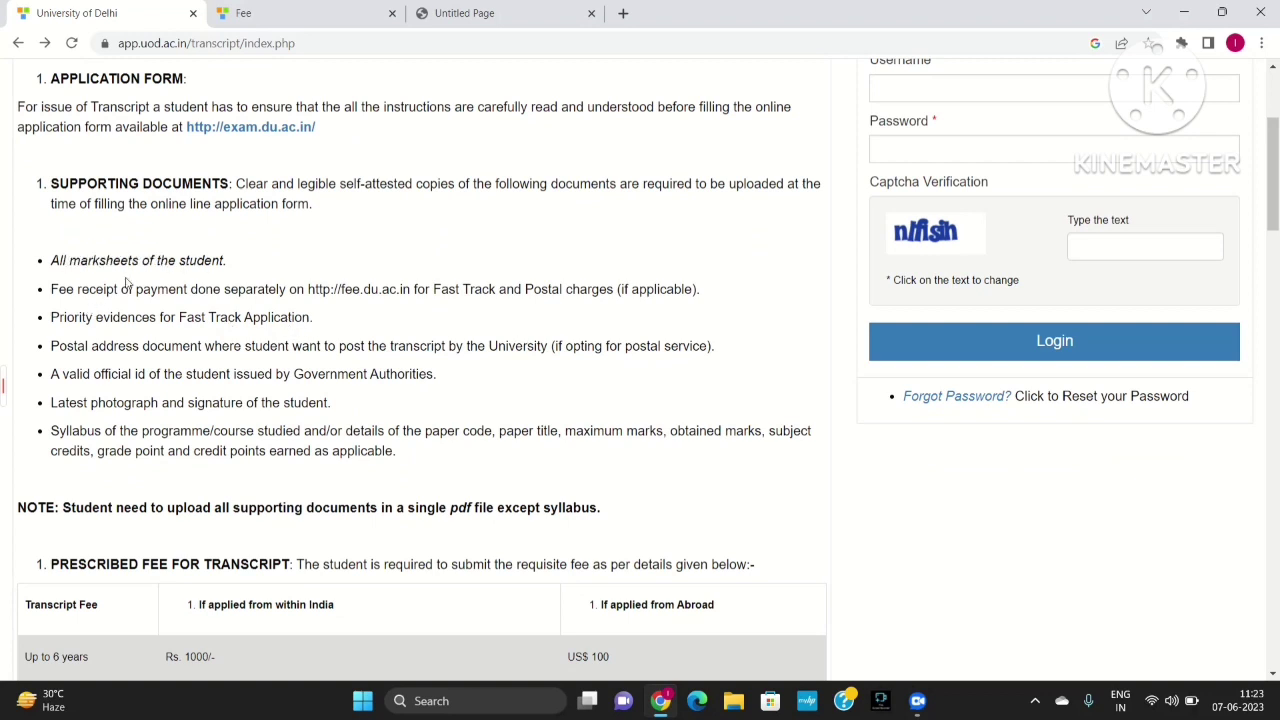
Step: Highlight Fast Track in the fee receipt requirement and check the prescribed transcript, additional and postage fees
{"action": "left_click_drag", "start_coordinate": [431, 289], "coordinate": [499, 290]}
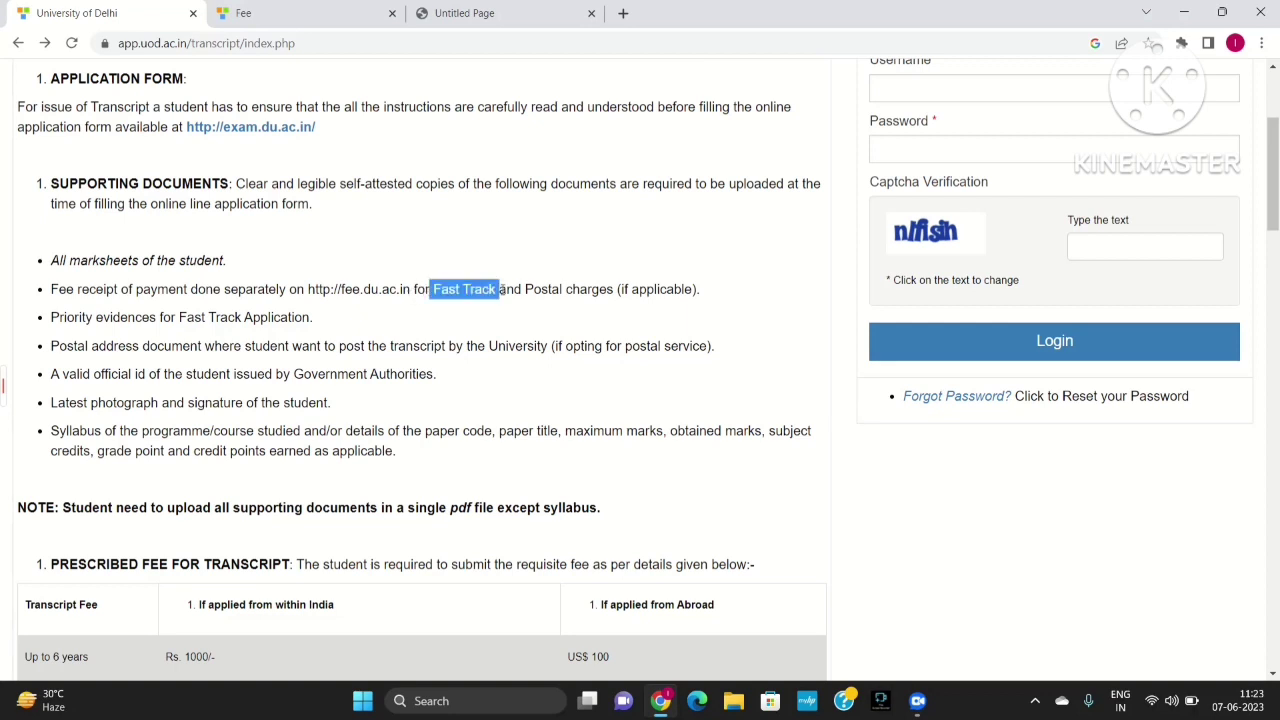
{"action": "left_click", "coordinate": [478, 316]}
{"action": "left_click_drag", "start_coordinate": [432, 289], "coordinate": [504, 290]}
{"action": "left_click", "coordinate": [506, 303]}
{"action": "scroll", "coordinate": [505, 423], "scroll_direction": "down", "scroll_amount": 1}
{"action": "scroll", "coordinate": [505, 423], "scroll_direction": "down", "scroll_amount": 10}
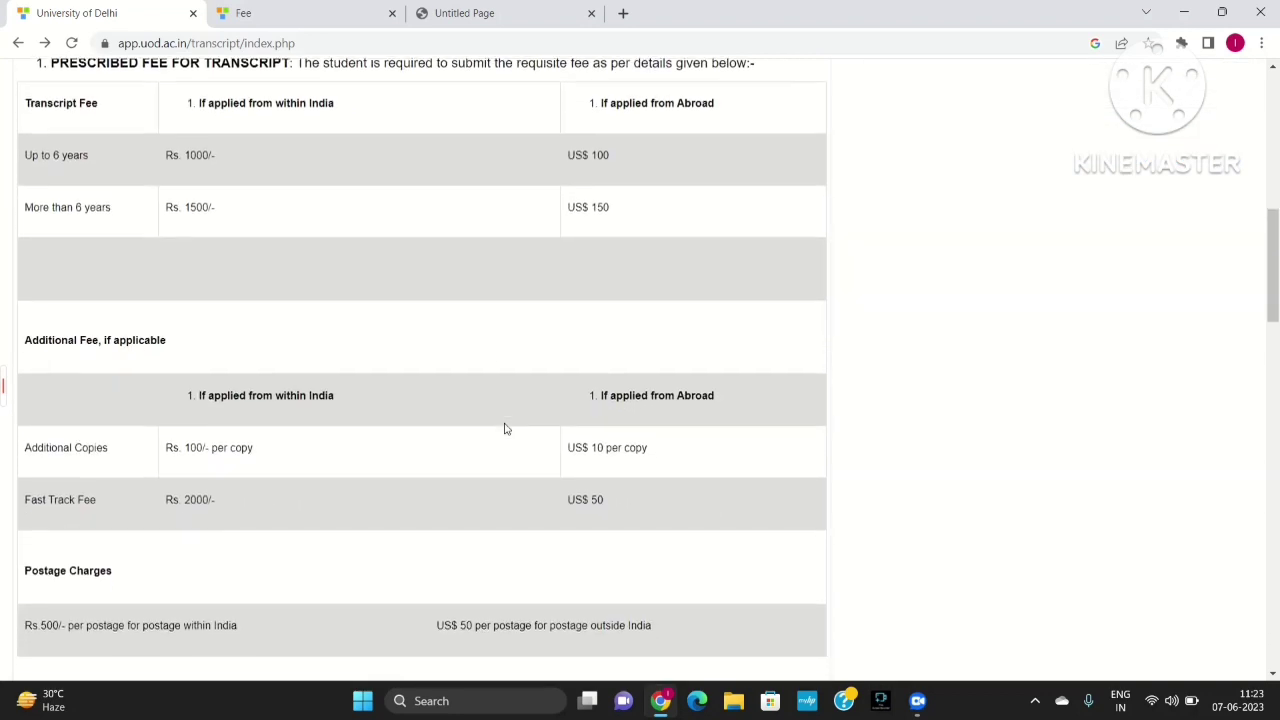
Step: Read the normal and fast track processes for issuing transcripts, highlighting the normal processing time, and return to the supporting documents list
{"action": "scroll", "coordinate": [505, 429], "scroll_direction": "down", "scroll_amount": 3}
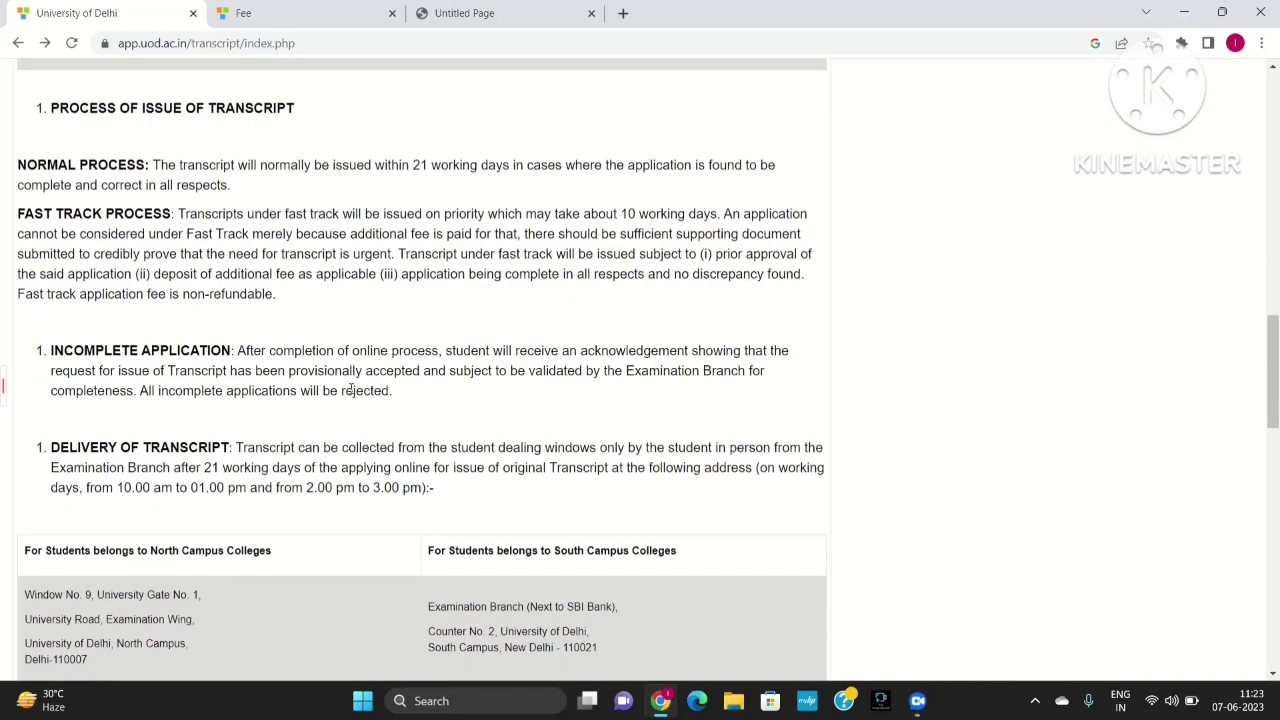
{"action": "scroll", "coordinate": [352, 390], "scroll_direction": "down", "scroll_amount": 1}
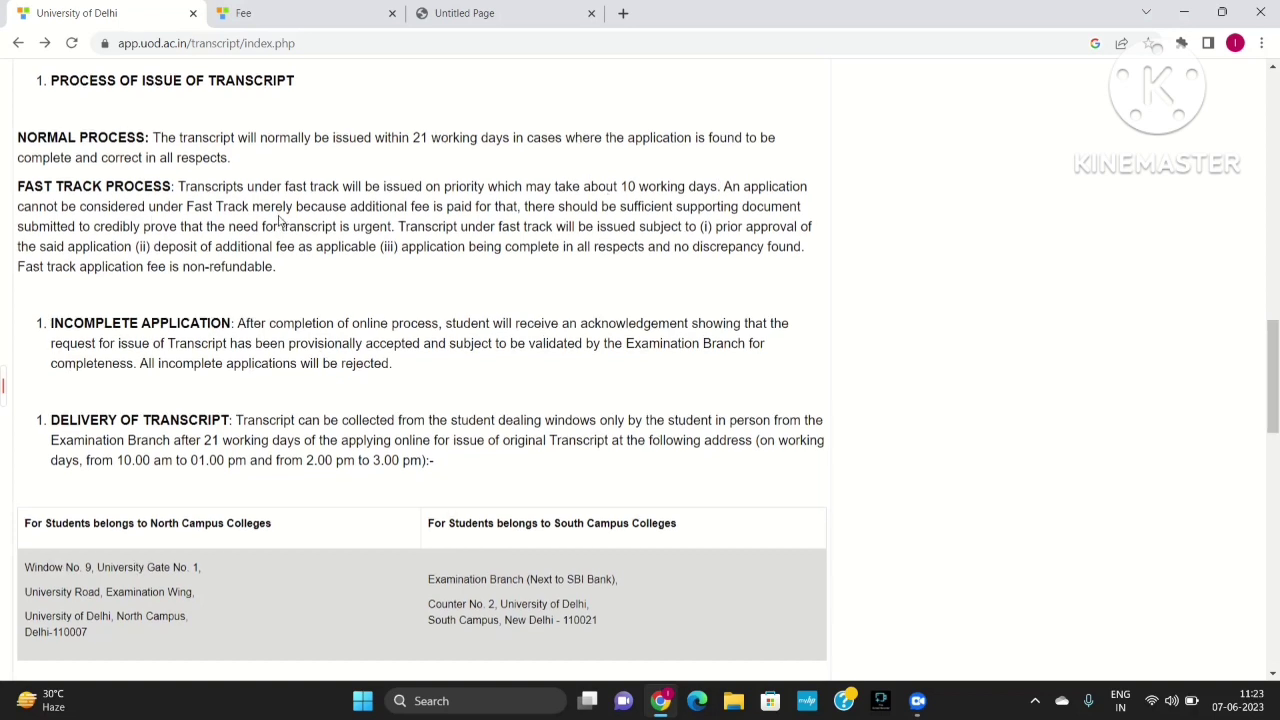
{"action": "scroll", "coordinate": [265, 216], "scroll_direction": "up", "scroll_amount": 1}
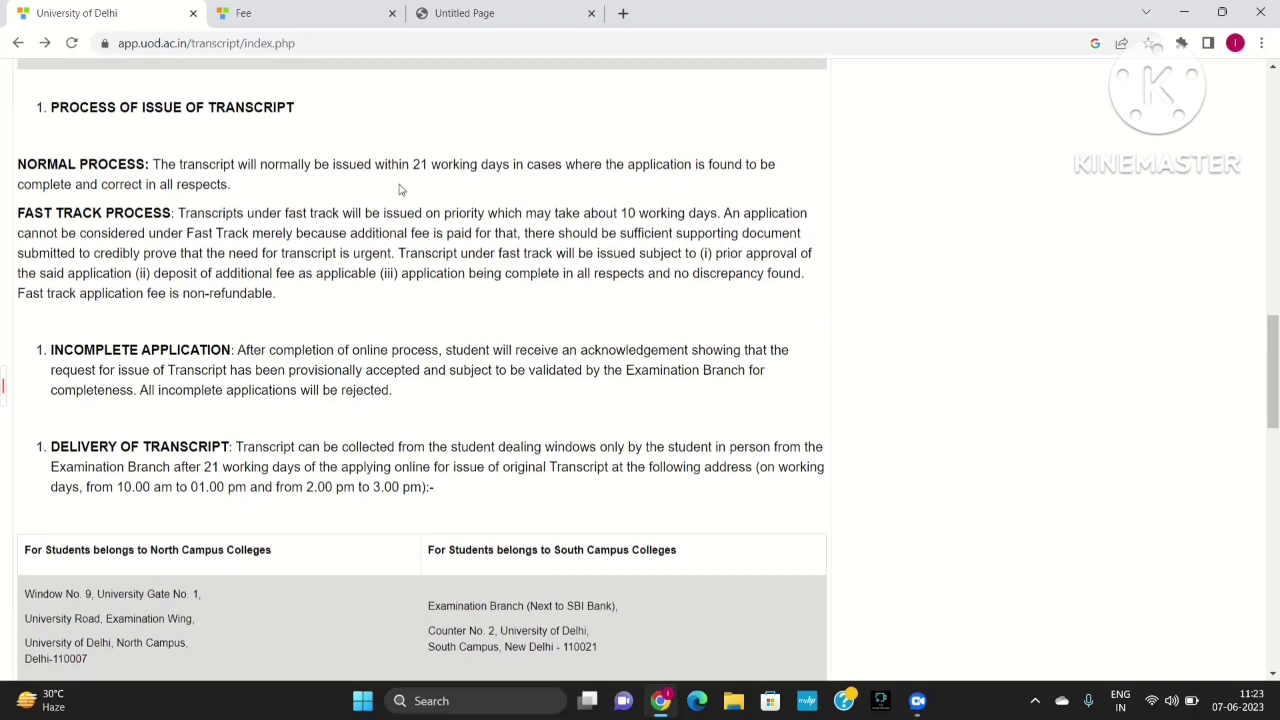
{"action": "left_click_drag", "start_coordinate": [432, 166], "coordinate": [528, 166]}
{"action": "left_click", "coordinate": [530, 166]}
{"action": "scroll", "coordinate": [553, 291], "scroll_direction": "up", "scroll_amount": 10}
{"action": "scroll", "coordinate": [551, 298], "scroll_direction": "down", "scroll_amount": 1}
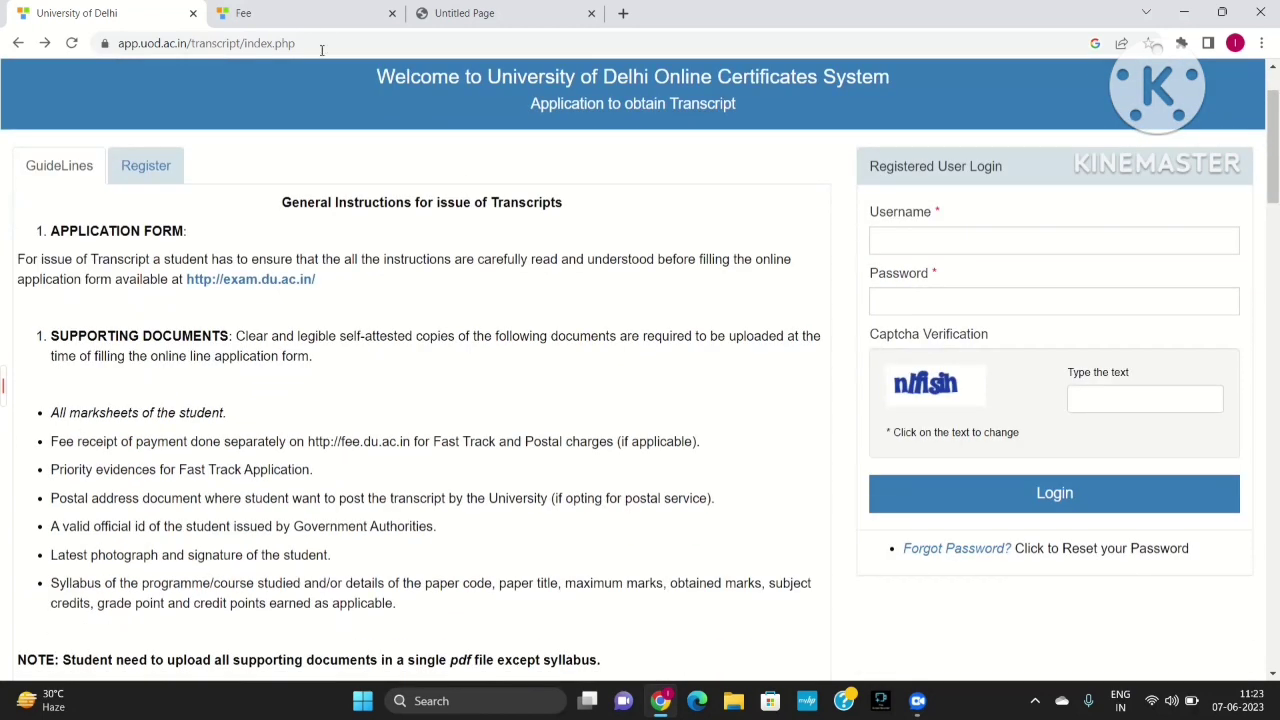
Step: Switch to the university's Fee site and open the general Miscellaneous Fee page
{"action": "left_click", "coordinate": [318, 20]}
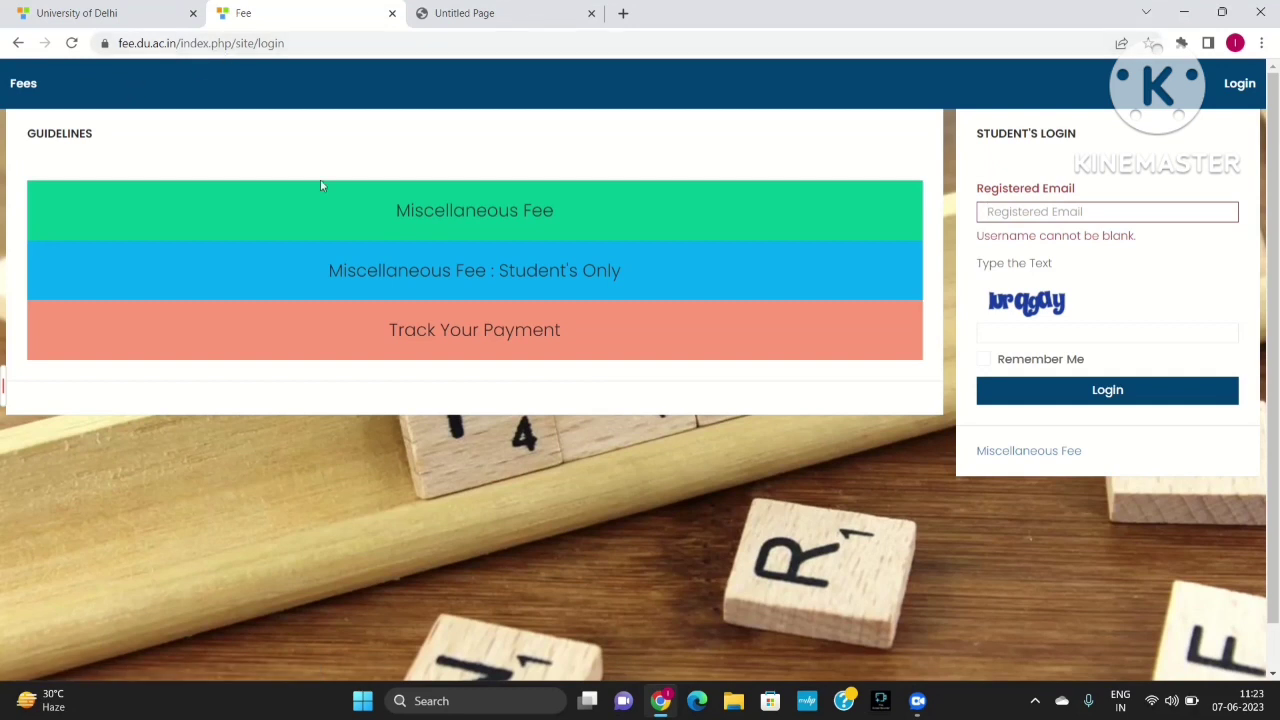
{"action": "left_click", "coordinate": [509, 218]}
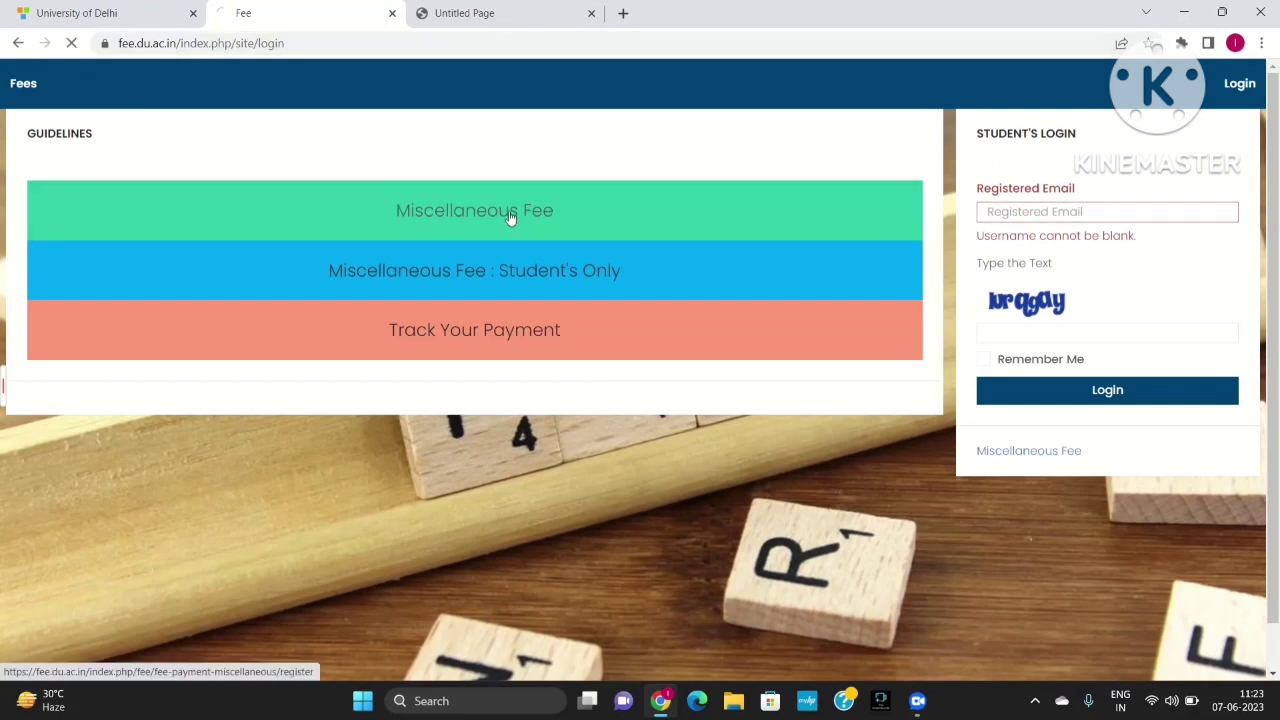
Step: Set the fee on the Miscellaneous Fee form to Transcript Fee (Additional Fee - if applying under Fast Track)
{"action": "scroll", "coordinate": [471, 266], "scroll_direction": "down", "scroll_amount": 1}
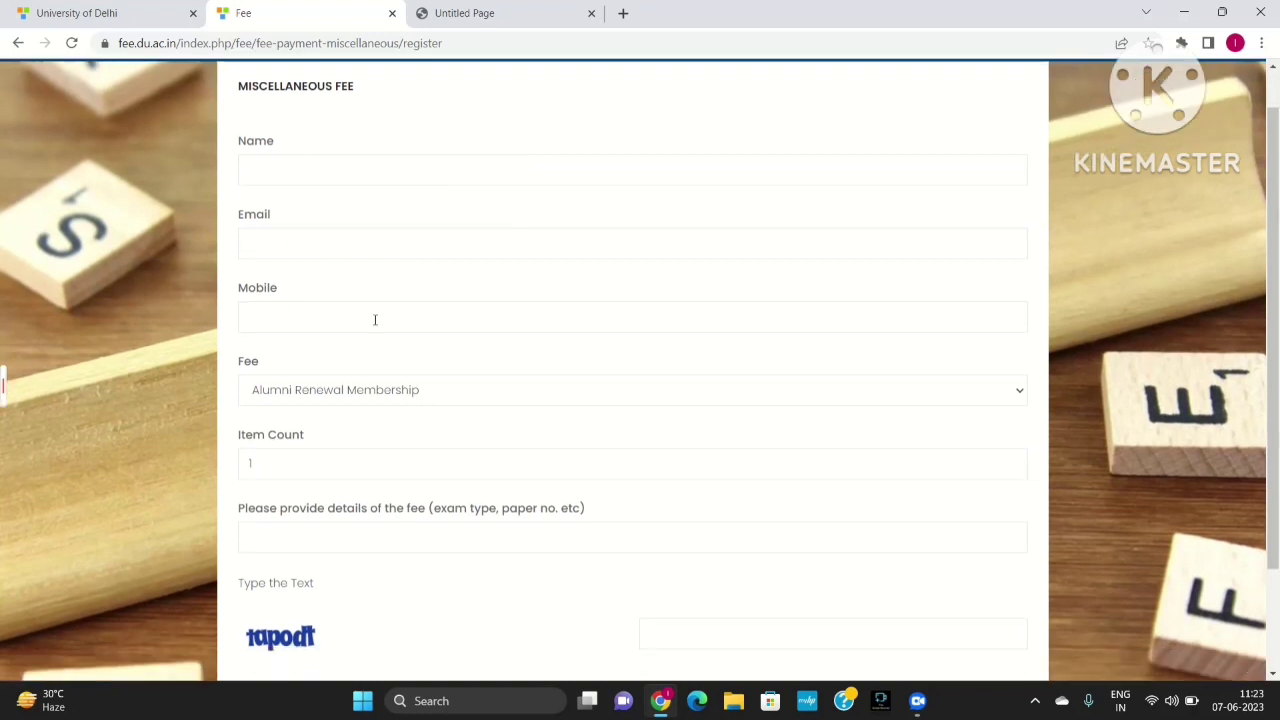
{"action": "scroll", "coordinate": [323, 397], "scroll_direction": "down", "scroll_amount": 1}
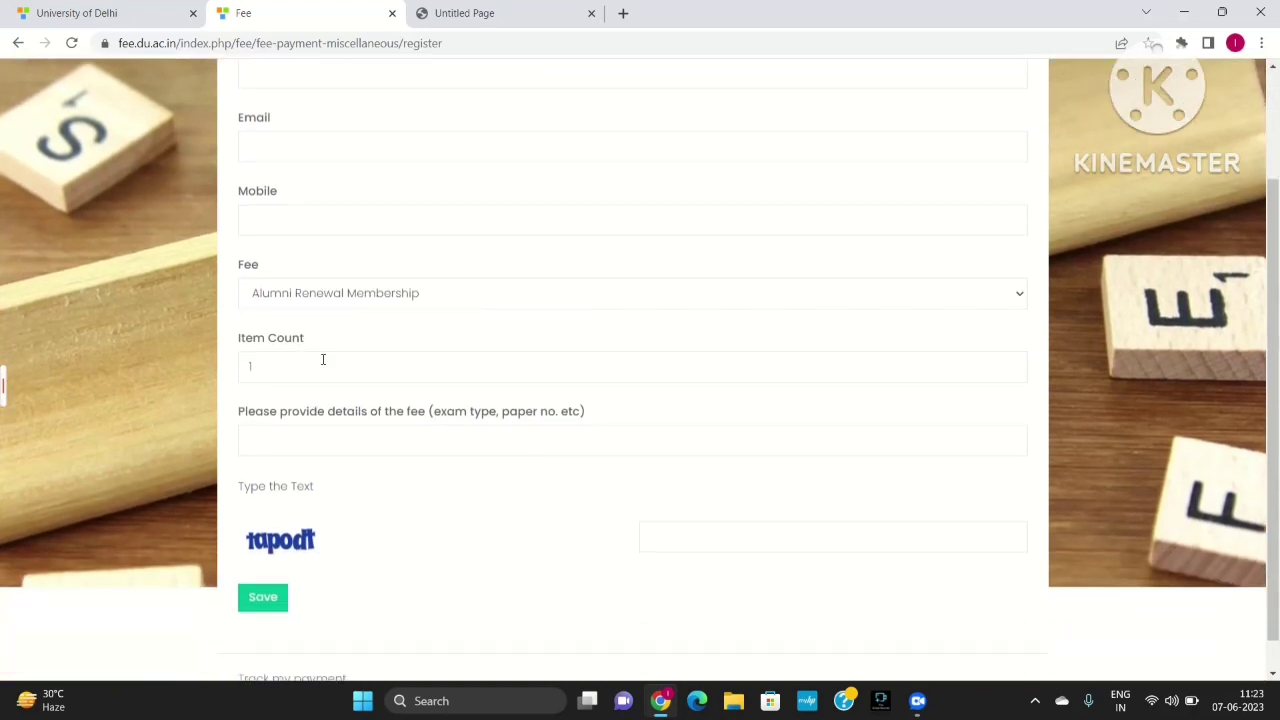
{"action": "left_click", "coordinate": [577, 299]}
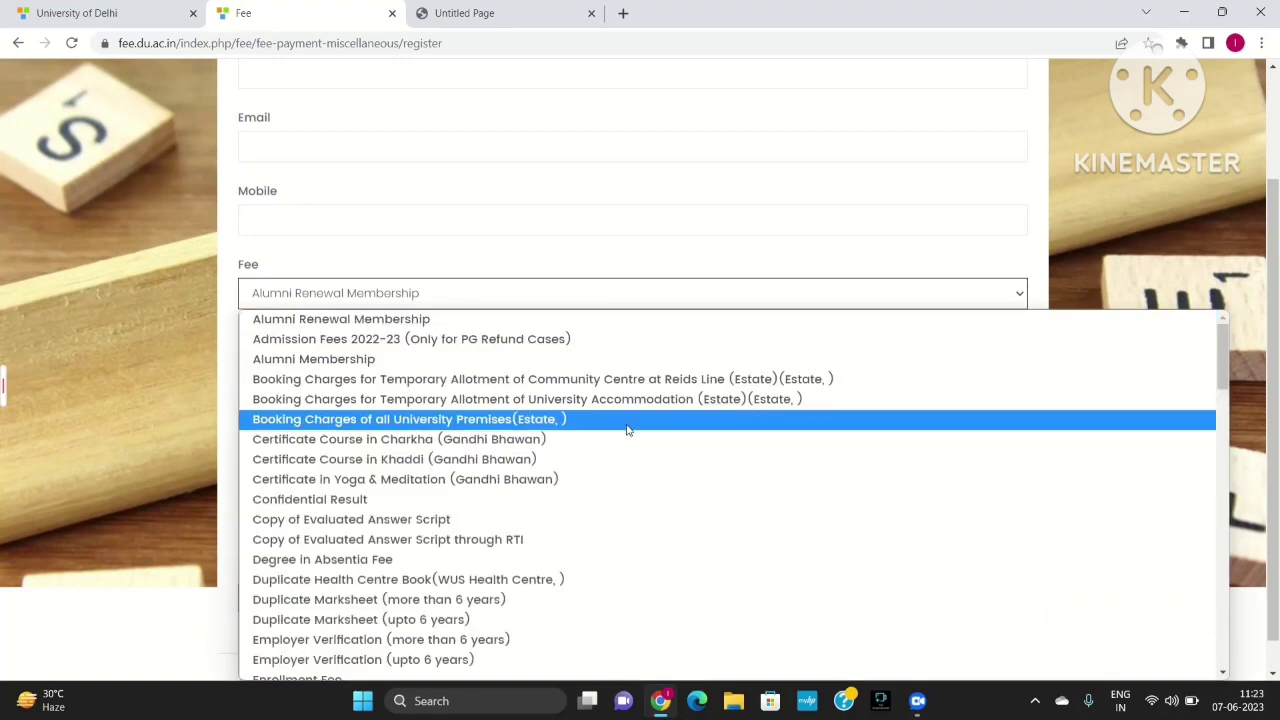
{"action": "scroll", "coordinate": [628, 428], "scroll_direction": "down", "scroll_amount": 5}
{"action": "scroll", "coordinate": [628, 428], "scroll_direction": "down", "scroll_amount": 8}
{"action": "scroll", "coordinate": [628, 428], "scroll_direction": "down", "scroll_amount": 7}
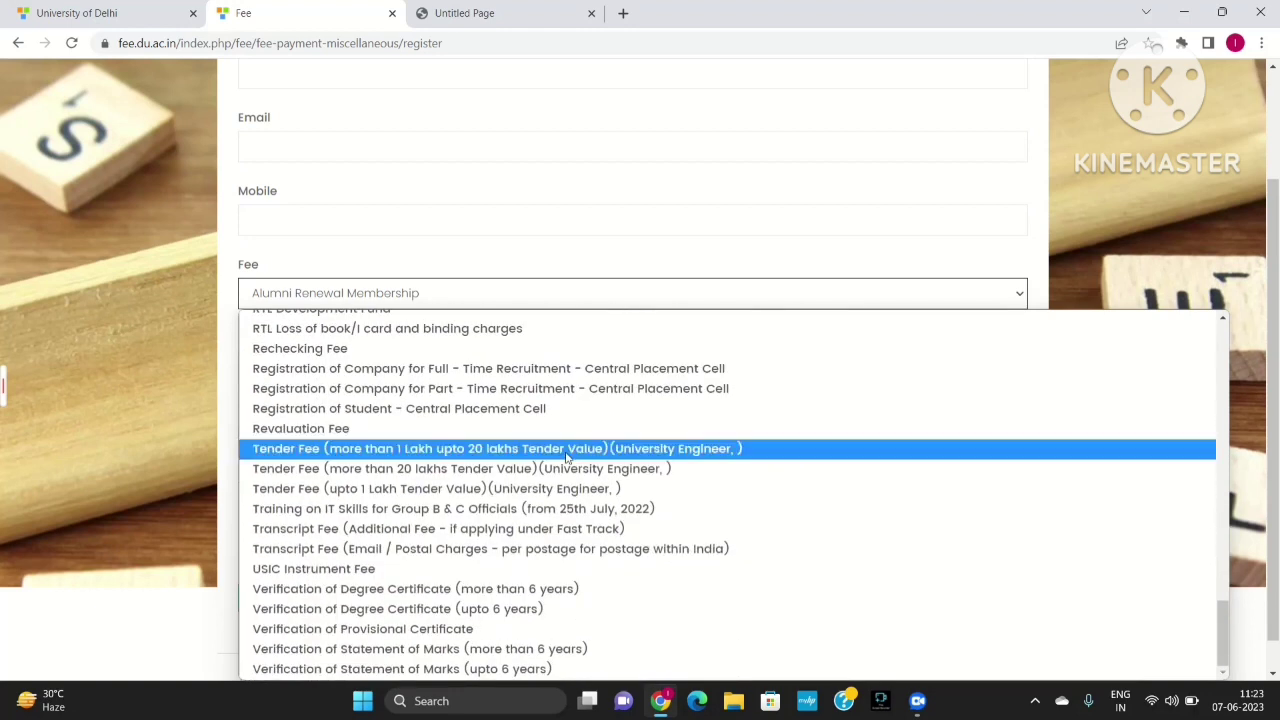
{"action": "left_click", "coordinate": [481, 538]}
{"action": "scroll", "coordinate": [523, 466], "scroll_direction": "down", "scroll_amount": 1}
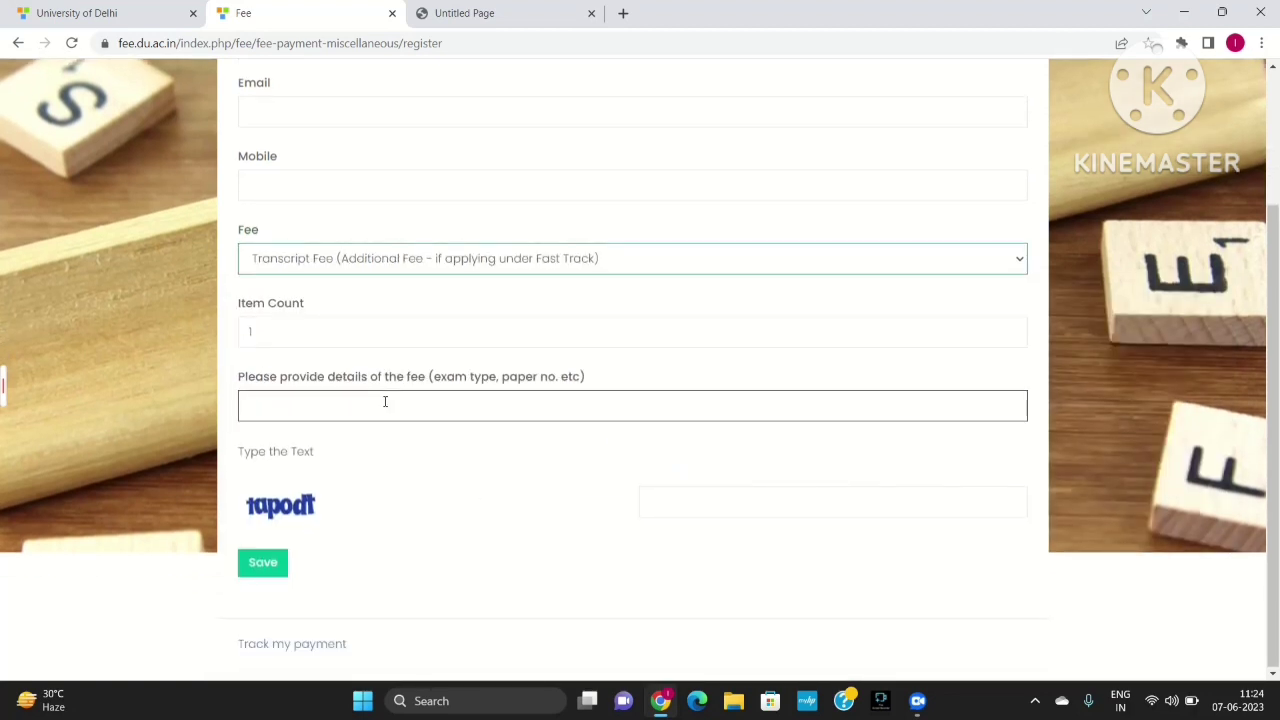
Step: Enter "applying for transcript by fast track mode" as the fee details and look over the form
{"action": "type", "text": "applying for transcript by fast track mode"}
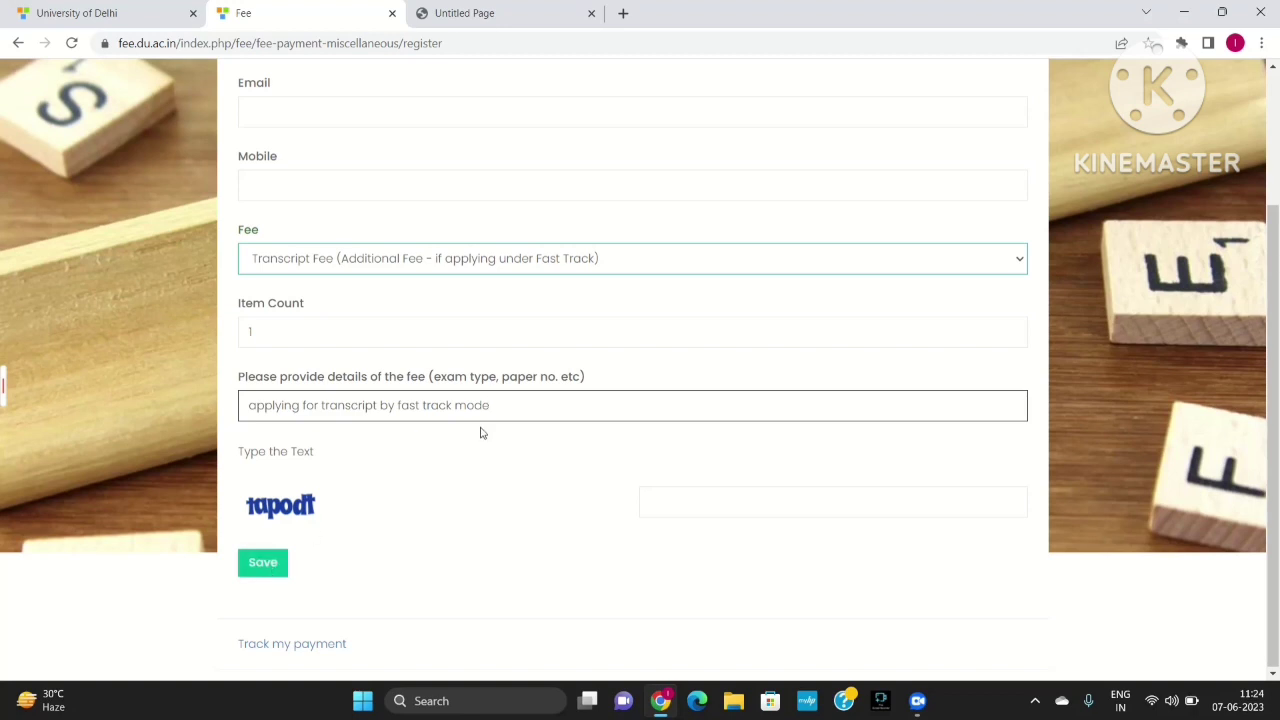
{"action": "scroll", "coordinate": [391, 584], "scroll_direction": "up", "scroll_amount": 1}
{"action": "scroll", "coordinate": [391, 584], "scroll_direction": "down", "scroll_amount": 1}
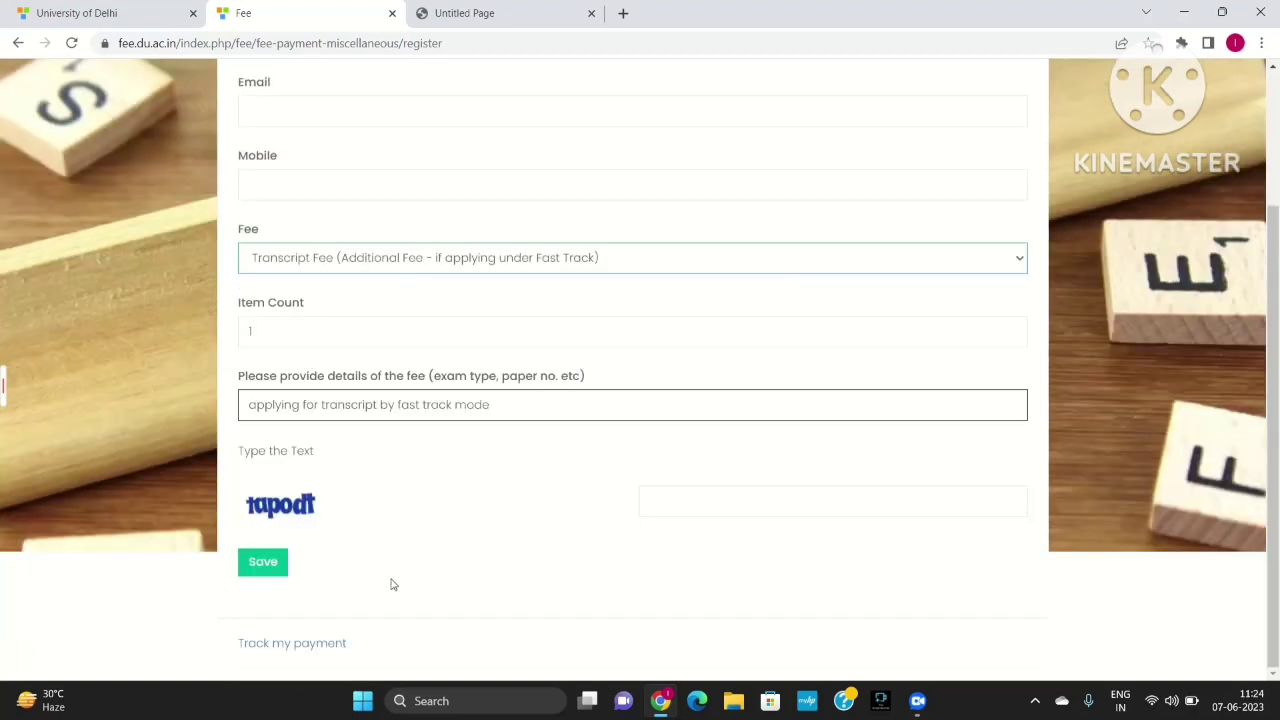
{"action": "scroll", "coordinate": [622, 390], "scroll_direction": "up", "scroll_amount": 2}
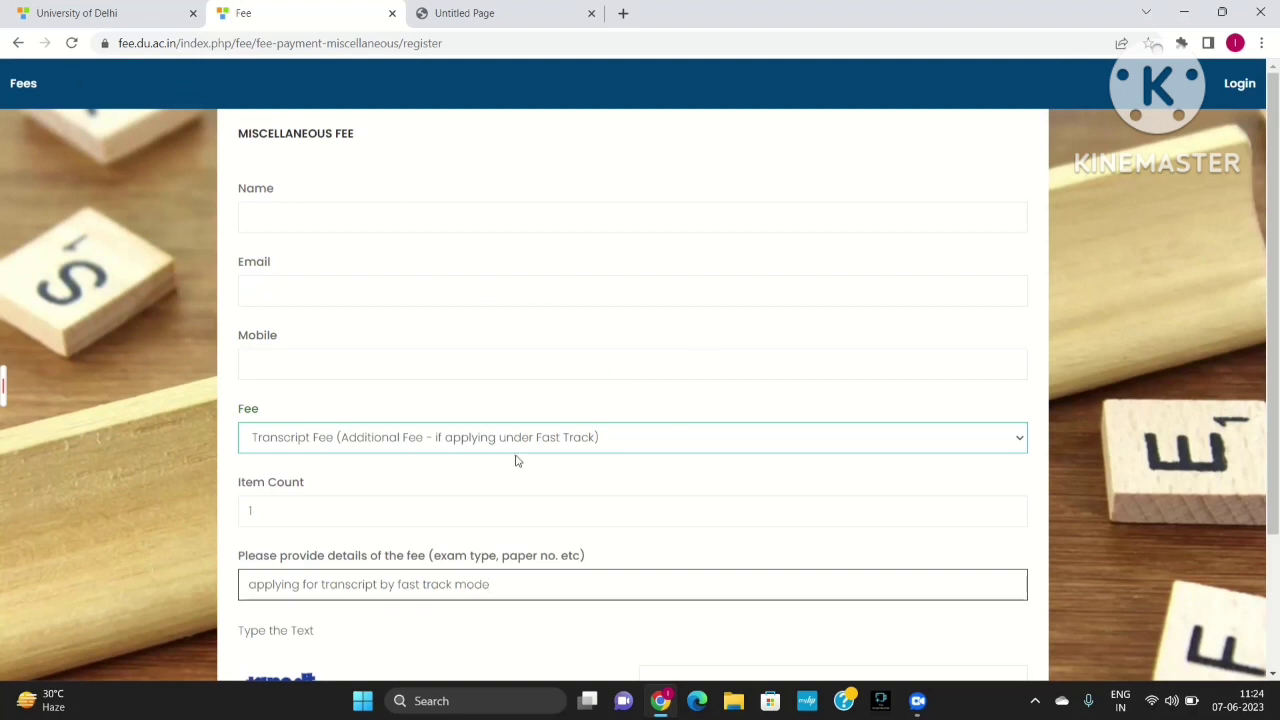
Step: Return to the University of Delhi transcript guidelines and review the supporting documents, highlighting the official ID, fee receipt and syllabus requirements
{"action": "left_click", "coordinate": [129, 6]}
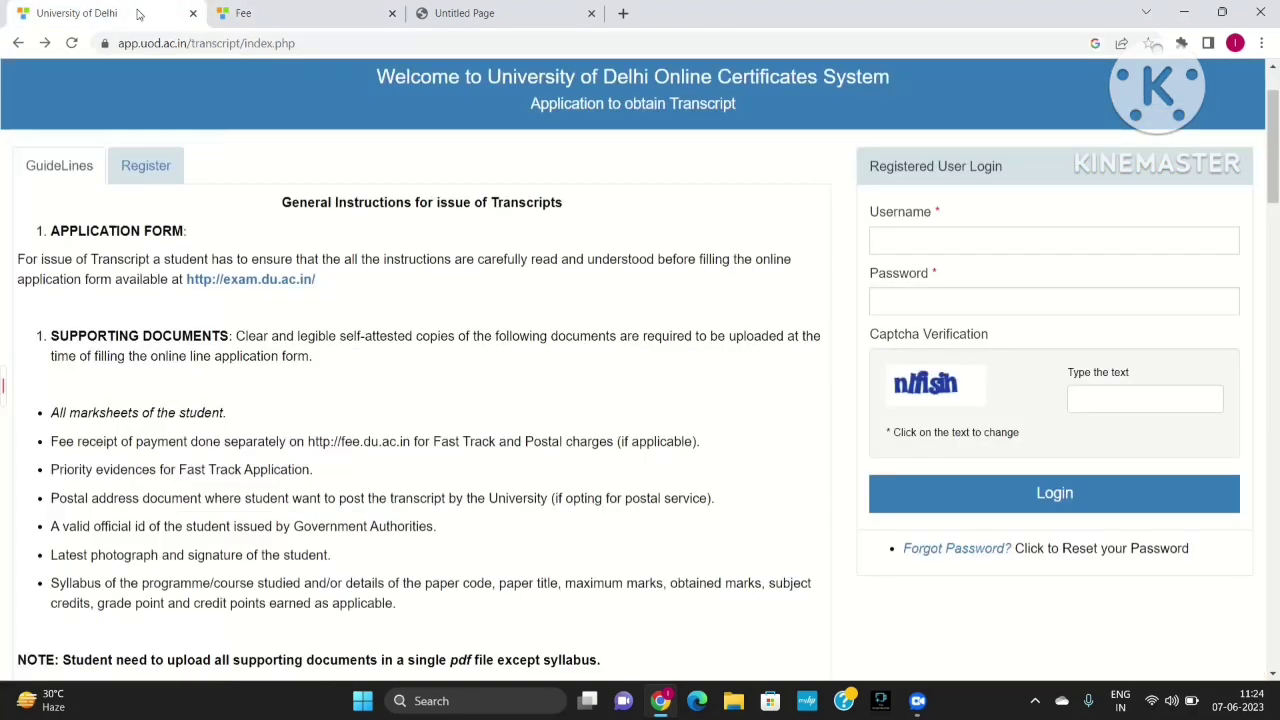
{"action": "scroll", "coordinate": [220, 320], "scroll_direction": "down", "scroll_amount": 1}
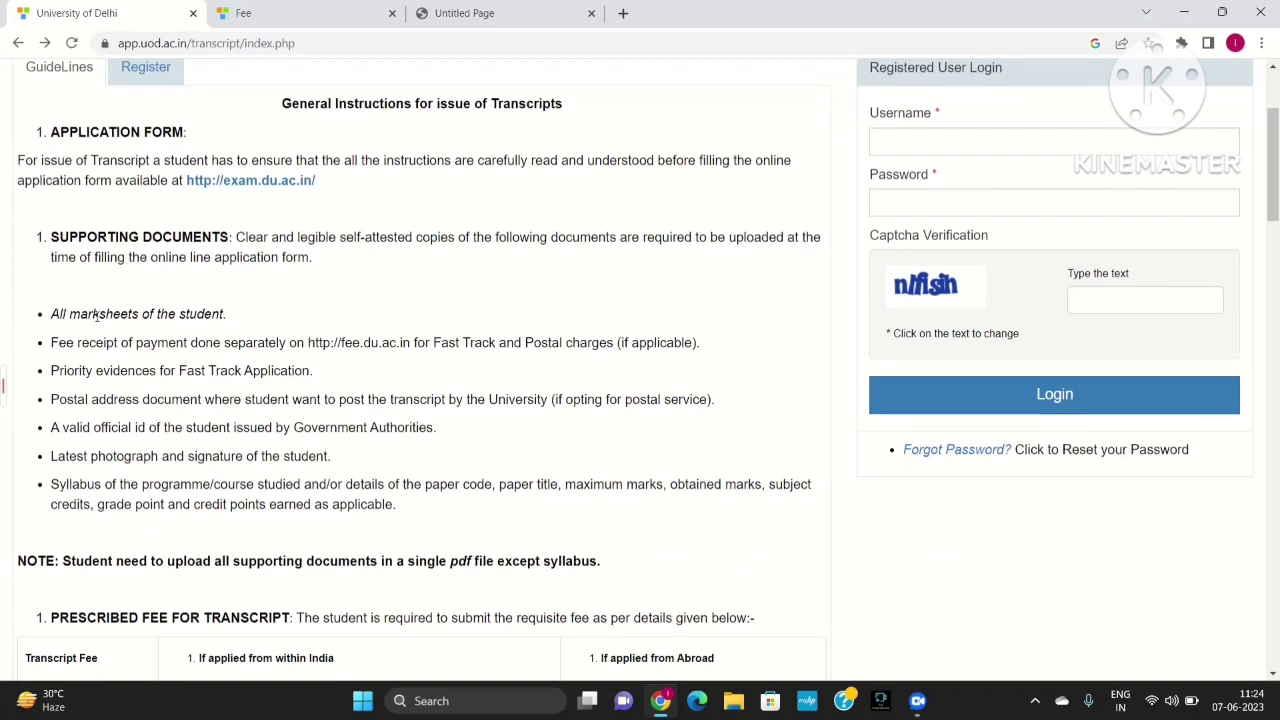
{"action": "scroll", "coordinate": [205, 395], "scroll_direction": "down", "scroll_amount": 1}
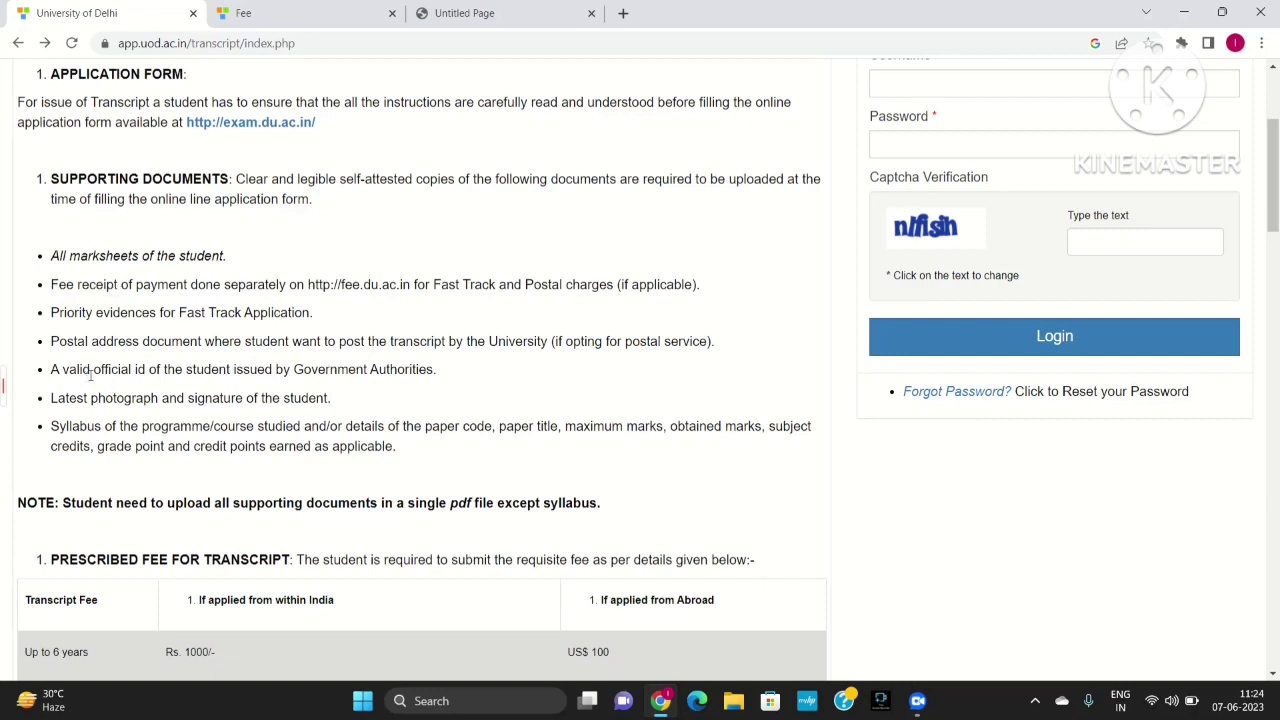
{"action": "left_click_drag", "start_coordinate": [84, 370], "coordinate": [150, 370]}
{"action": "left_click", "coordinate": [160, 374]}
{"action": "left_click_drag", "start_coordinate": [67, 288], "coordinate": [144, 290]}
{"action": "left_click", "coordinate": [340, 374]}
{"action": "left_click_drag", "start_coordinate": [340, 374], "coordinate": [440, 304]}
{"action": "left_click", "coordinate": [447, 317]}
{"action": "left_click_drag", "start_coordinate": [59, 428], "coordinate": [104, 428]}
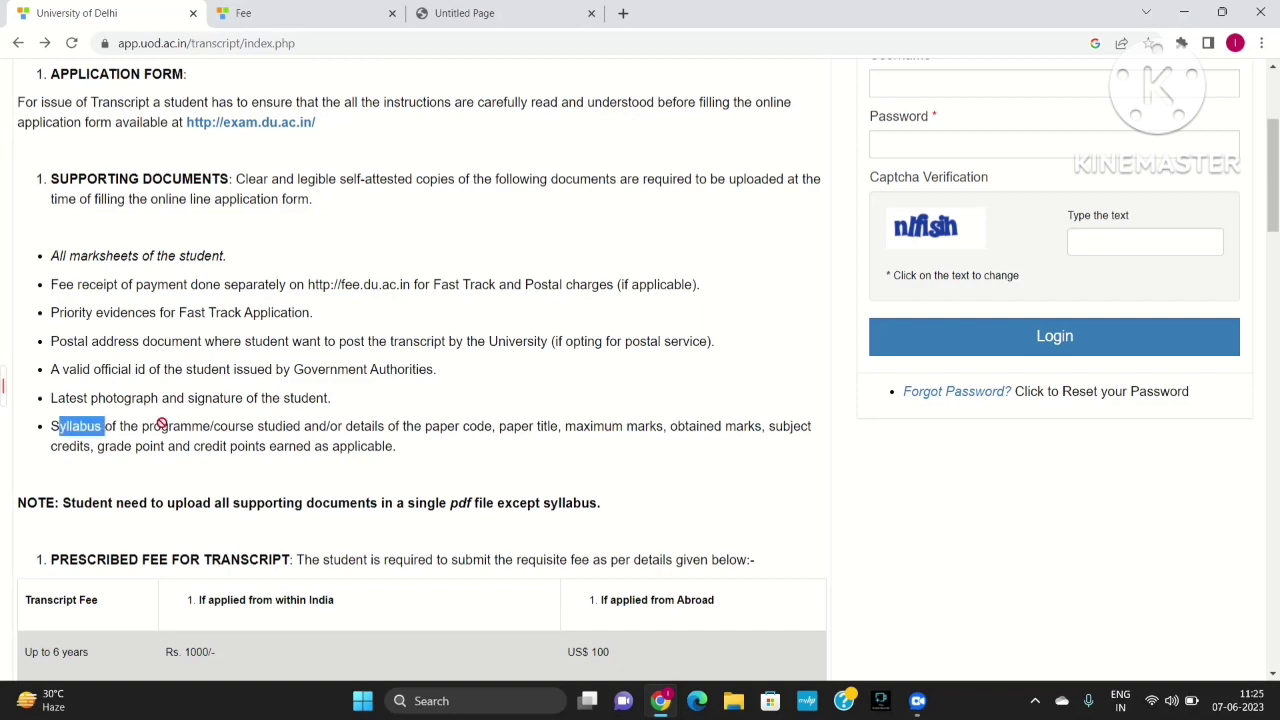
{"action": "left_click", "coordinate": [108, 438]}
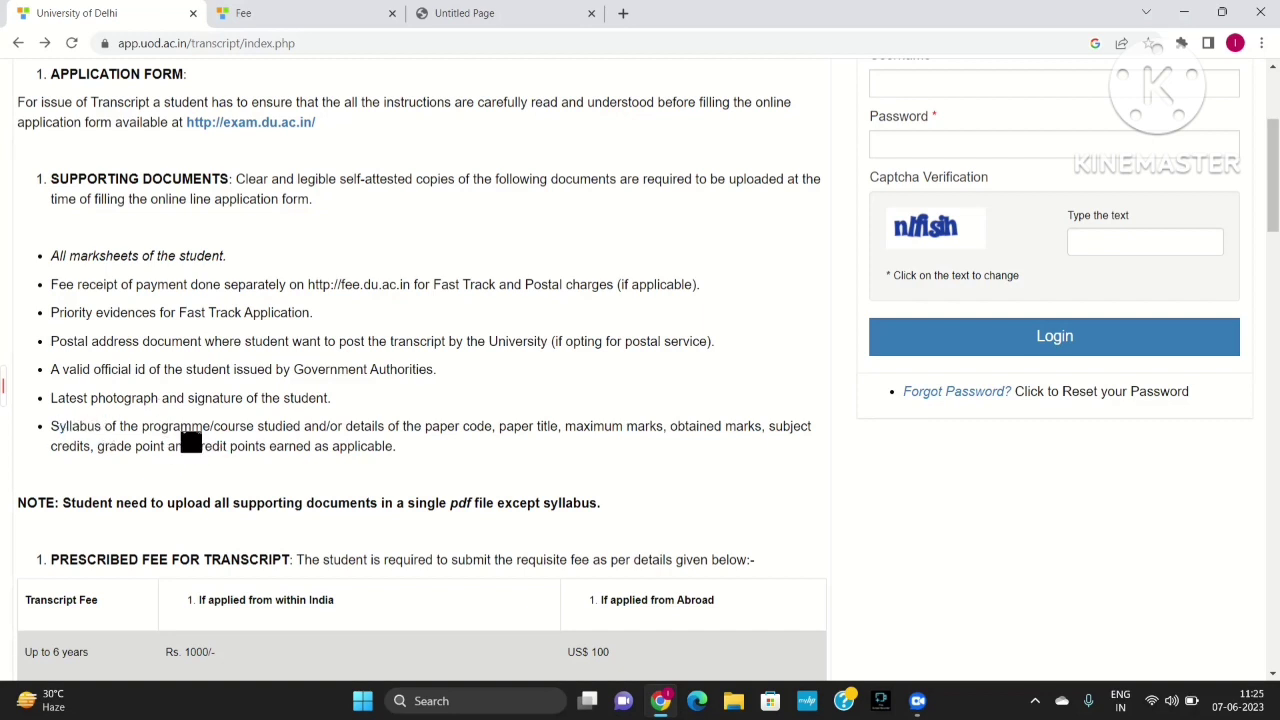
Step: Check the prescribed transcript fees within India, highlighting the entries for up to 6 years and more than 6 years
{"action": "scroll", "coordinate": [264, 436], "scroll_direction": "down", "scroll_amount": 3}
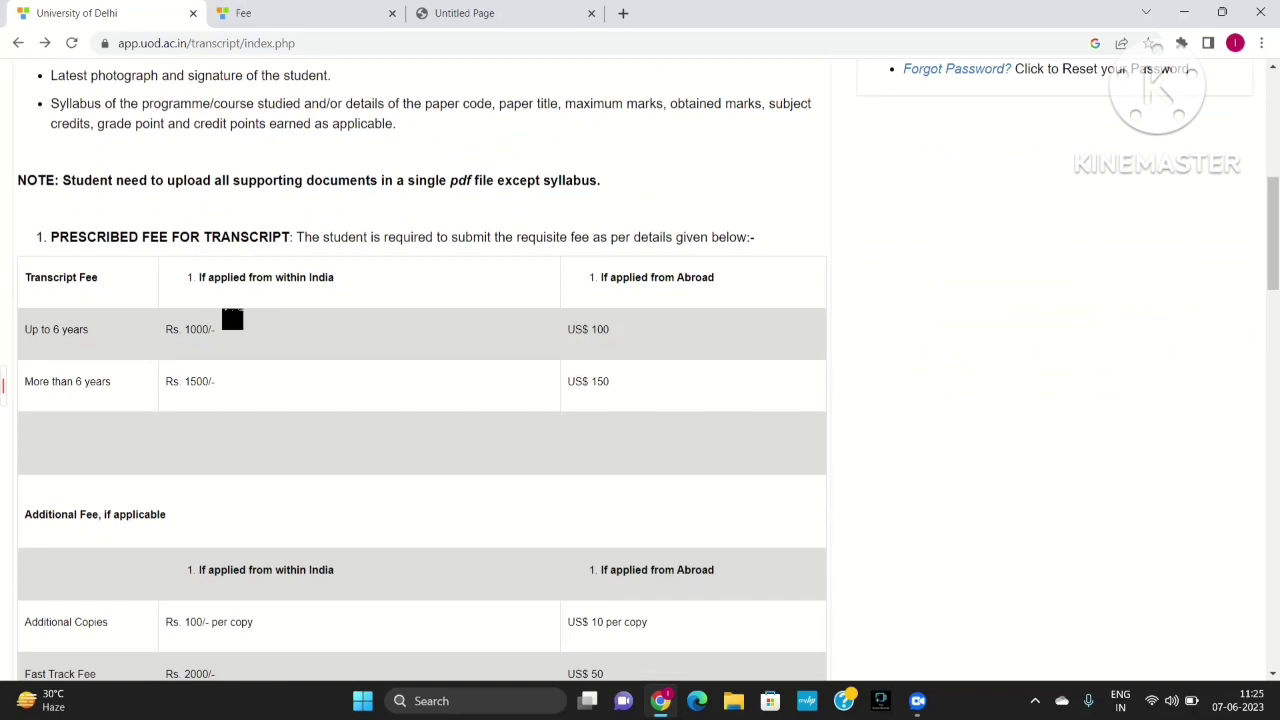
{"action": "triple_click", "coordinate": [33, 336]}
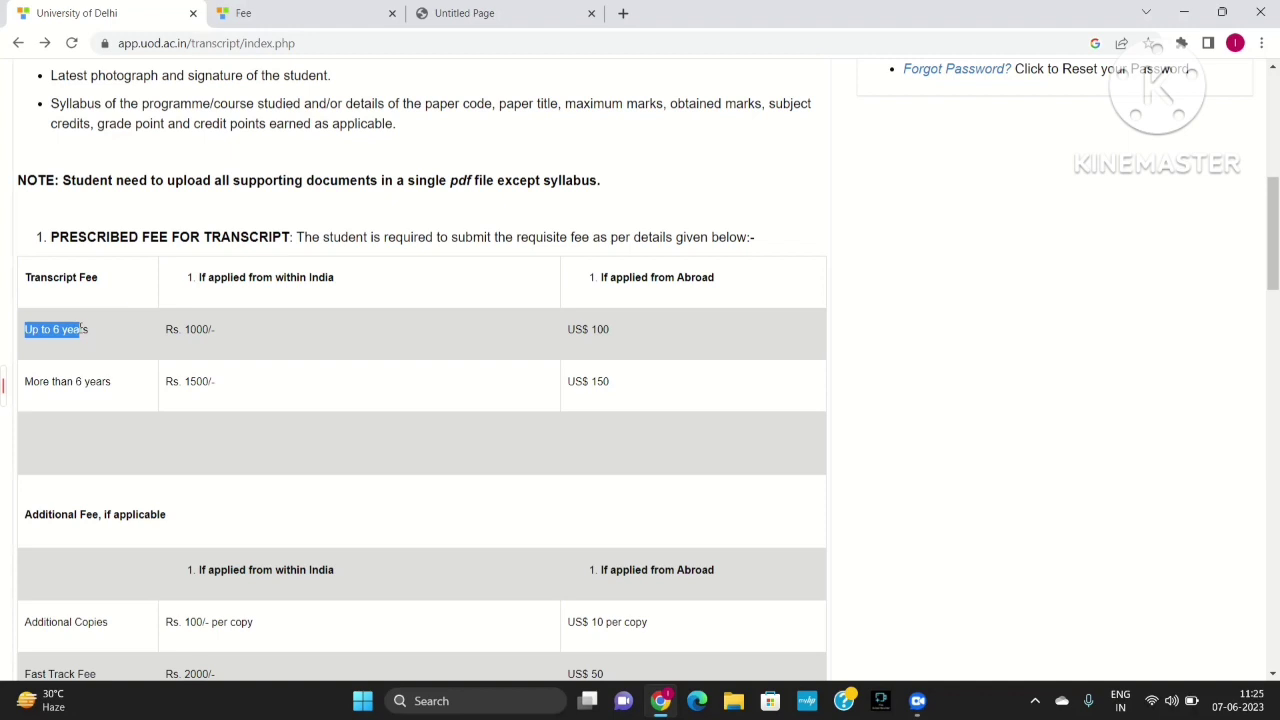
{"action": "left_click", "coordinate": [206, 328]}
{"action": "left_click_drag", "start_coordinate": [223, 334], "coordinate": [181, 331]}
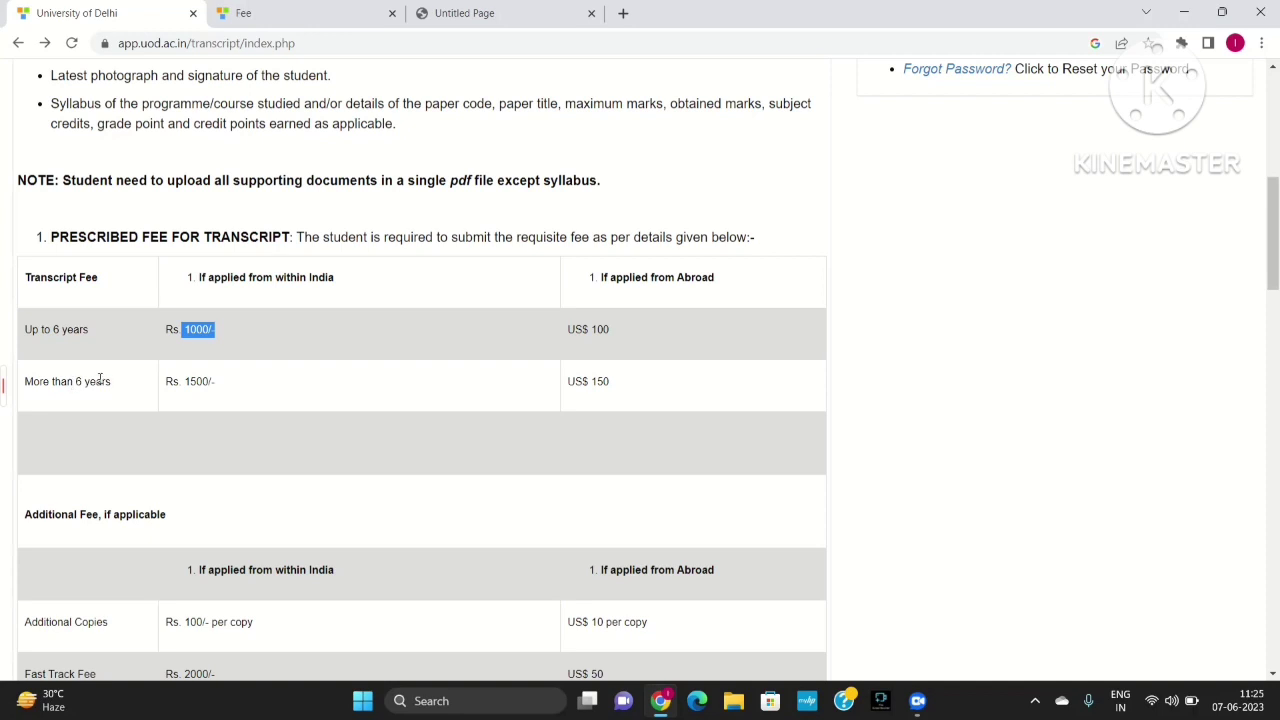
{"action": "left_click_drag", "start_coordinate": [191, 383], "coordinate": [216, 385]}
{"action": "left_click", "coordinate": [215, 385]}
Step: Check the additional copies fee, fast track fee and postage charges within India, highlighting each amount
{"action": "scroll", "coordinate": [290, 443], "scroll_direction": "down", "scroll_amount": 4}
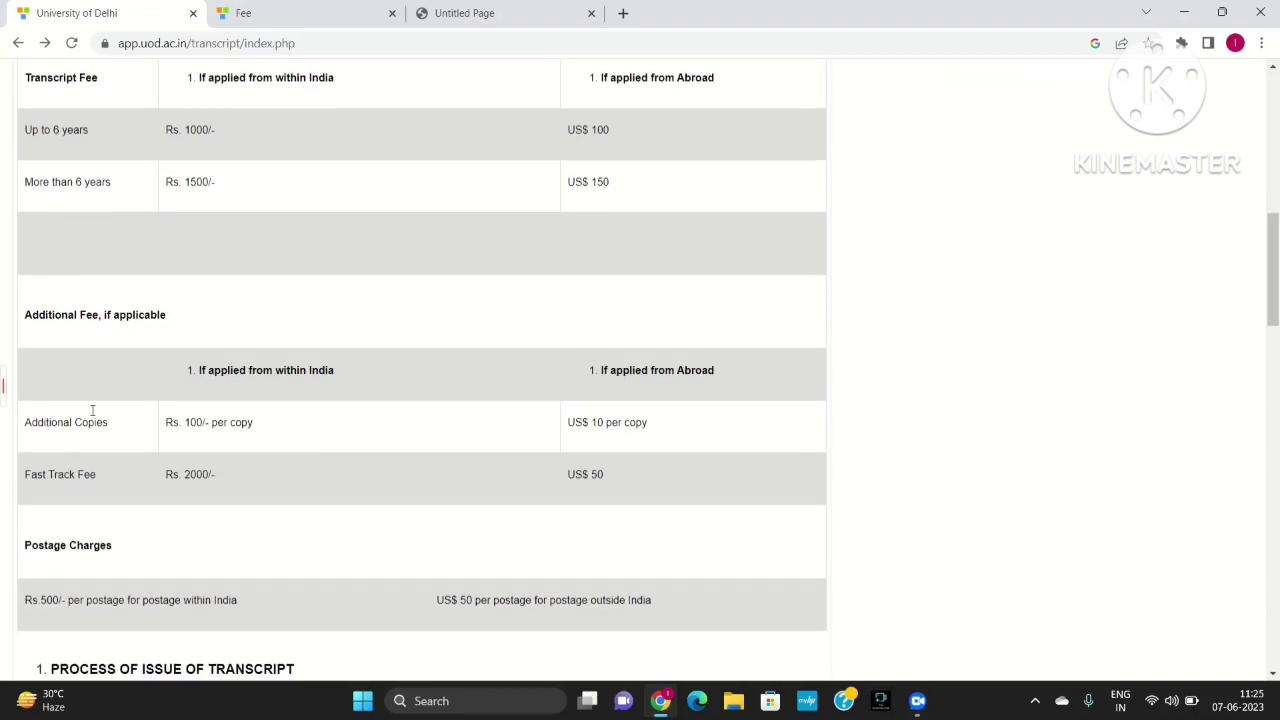
{"action": "left_click_drag", "start_coordinate": [181, 425], "coordinate": [211, 434]}
{"action": "left_click", "coordinate": [226, 437]}
{"action": "left_click_drag", "start_coordinate": [215, 471], "coordinate": [180, 472]}
{"action": "left_click", "coordinate": [194, 470]}
{"action": "scroll", "coordinate": [274, 523], "scroll_direction": "down", "scroll_amount": 1}
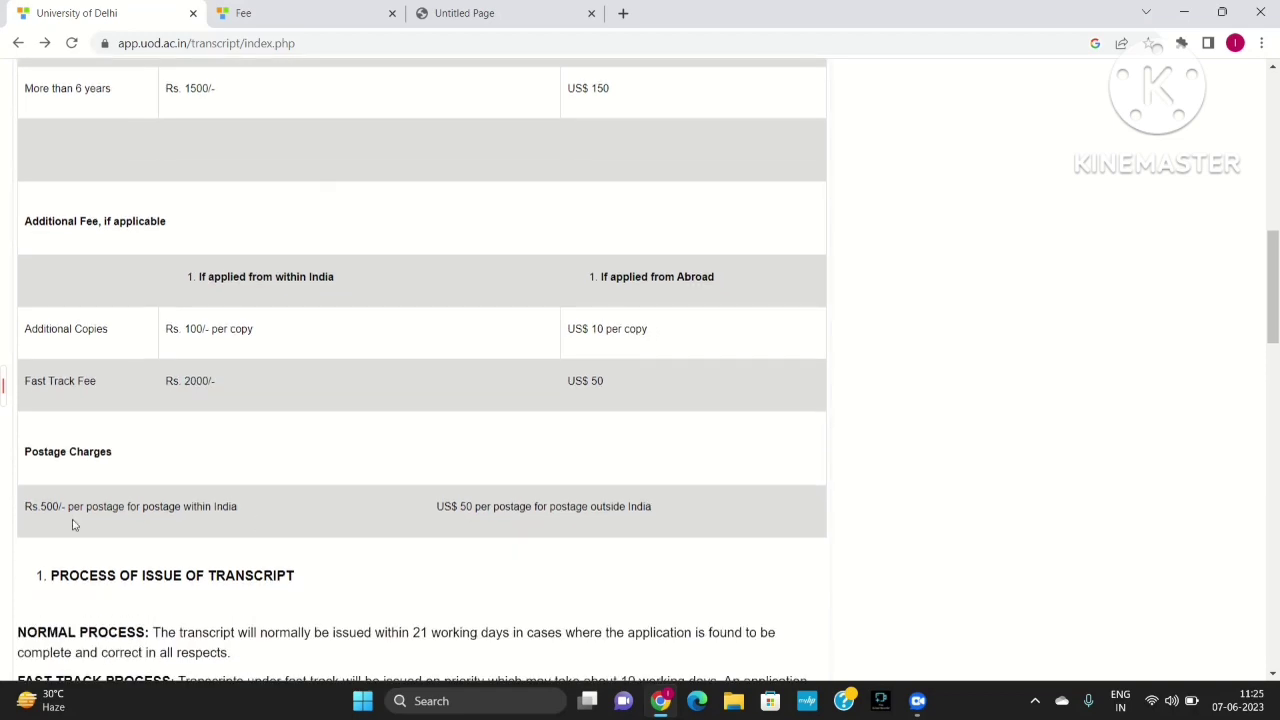
{"action": "left_click_drag", "start_coordinate": [68, 506], "coordinate": [25, 506]}
{"action": "left_click", "coordinate": [25, 506]}
Step: Read the guidelines on the issuing process, incomplete applications, transcript delivery and outside agencies, through to the end of the instructions
{"action": "scroll", "coordinate": [185, 581], "scroll_direction": "down", "scroll_amount": 3}
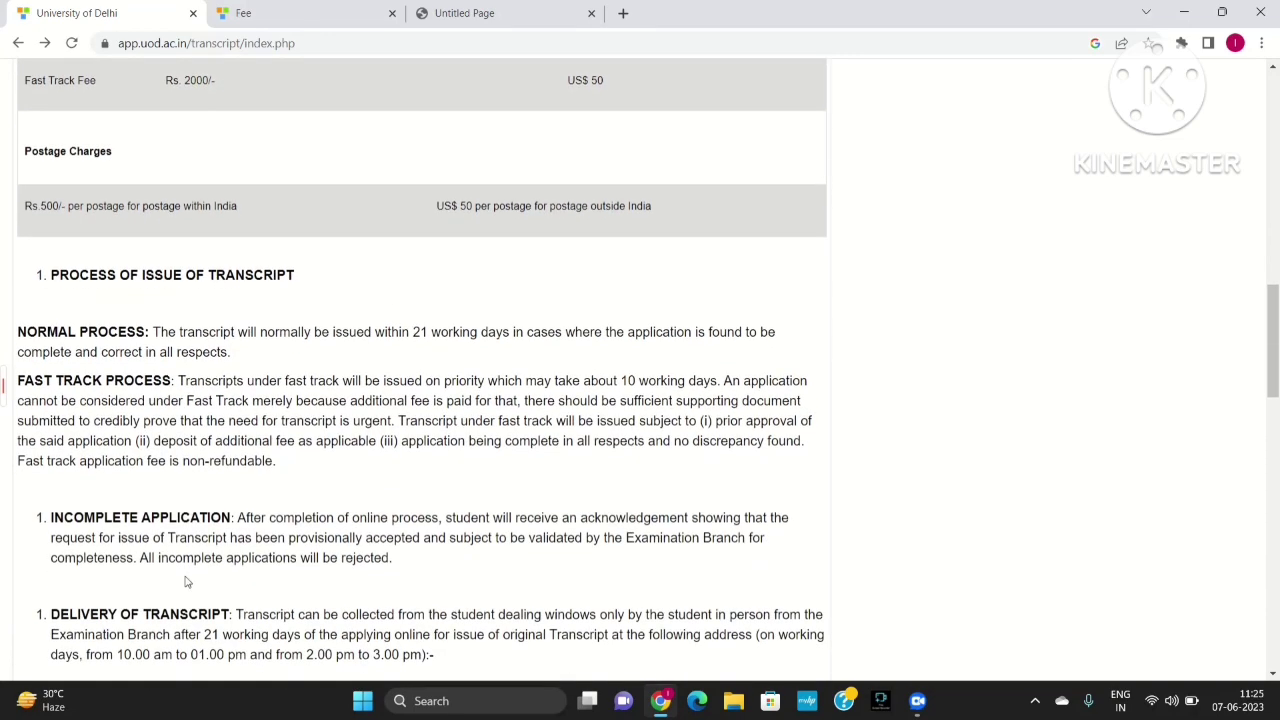
{"action": "scroll", "coordinate": [185, 581], "scroll_direction": "down", "scroll_amount": 4}
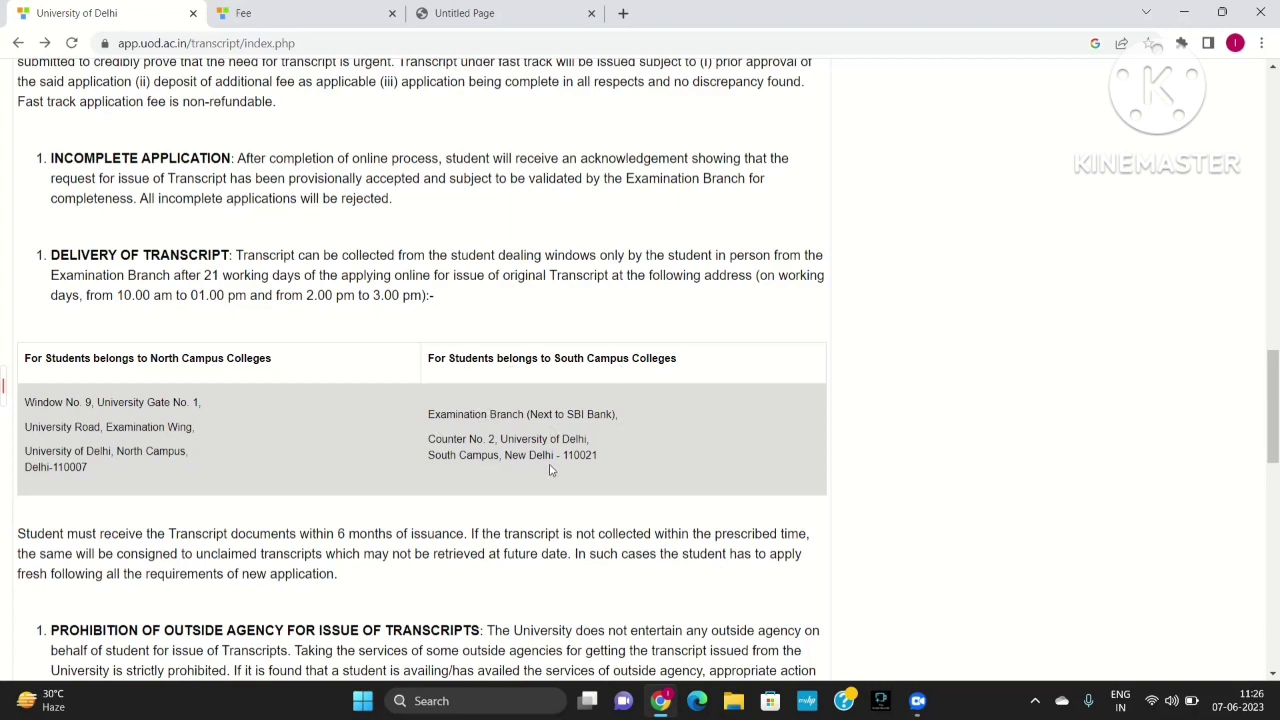
{"action": "scroll", "coordinate": [535, 470], "scroll_direction": "down", "scroll_amount": 2}
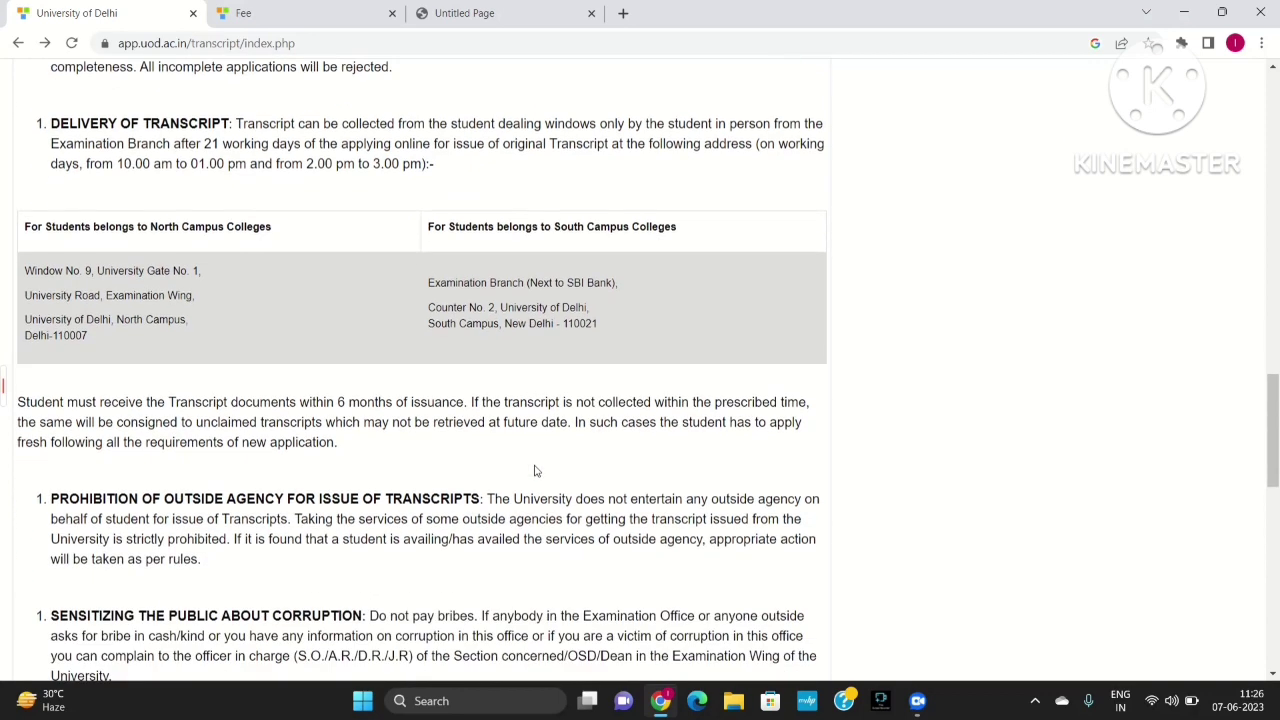
{"action": "scroll", "coordinate": [535, 470], "scroll_direction": "up", "scroll_amount": 1}
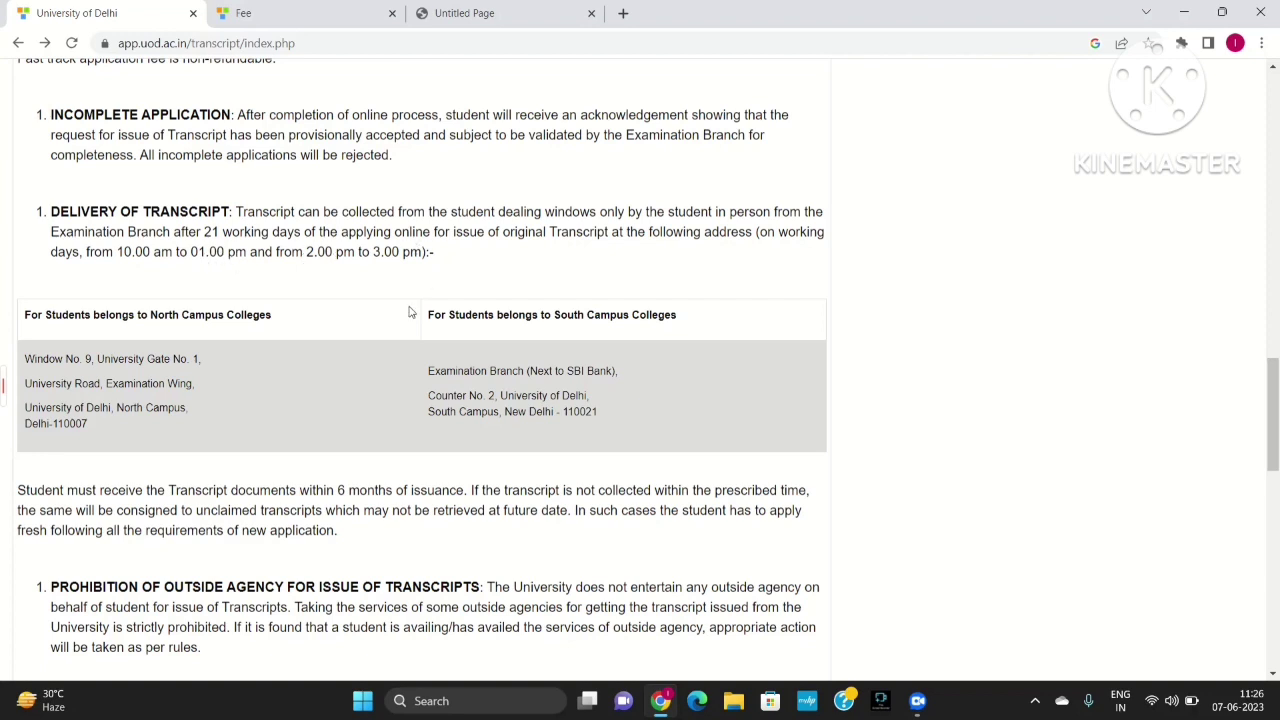
{"action": "scroll", "coordinate": [486, 367], "scroll_direction": "down", "scroll_amount": 1}
{"action": "scroll", "coordinate": [486, 367], "scroll_direction": "down", "scroll_amount": 10}
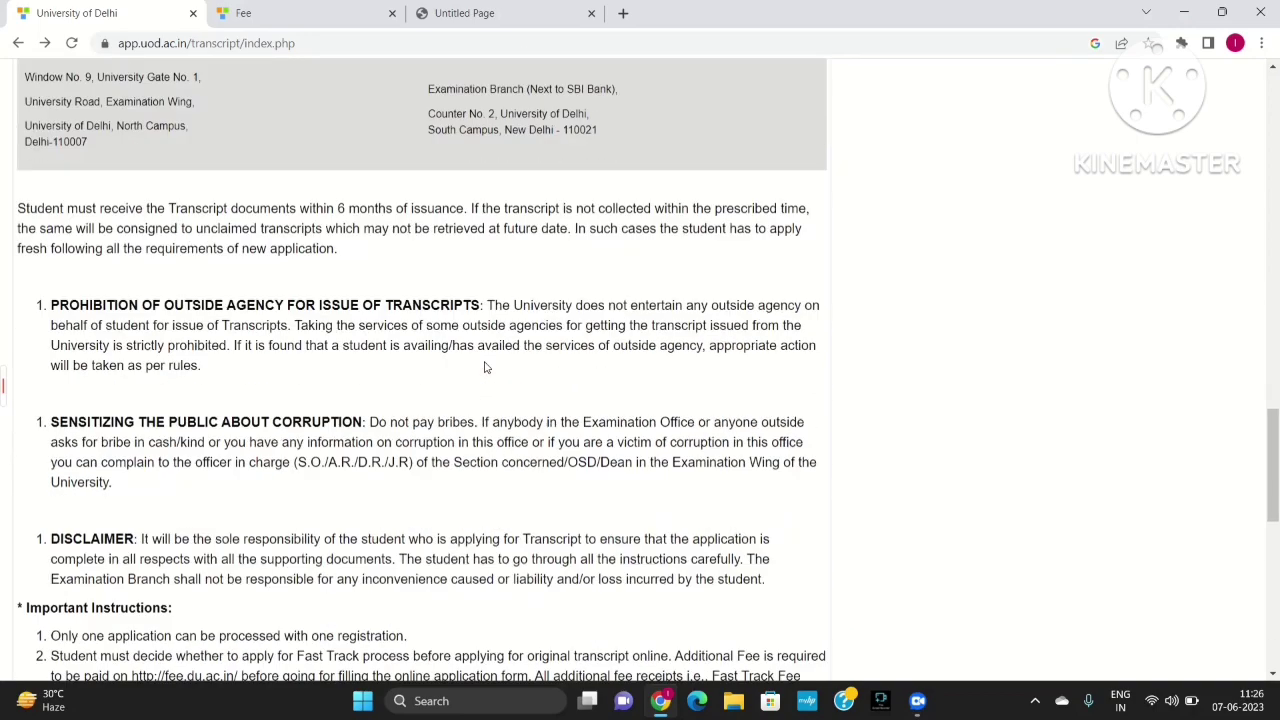
{"action": "scroll", "coordinate": [486, 367], "scroll_direction": "down", "scroll_amount": 1}
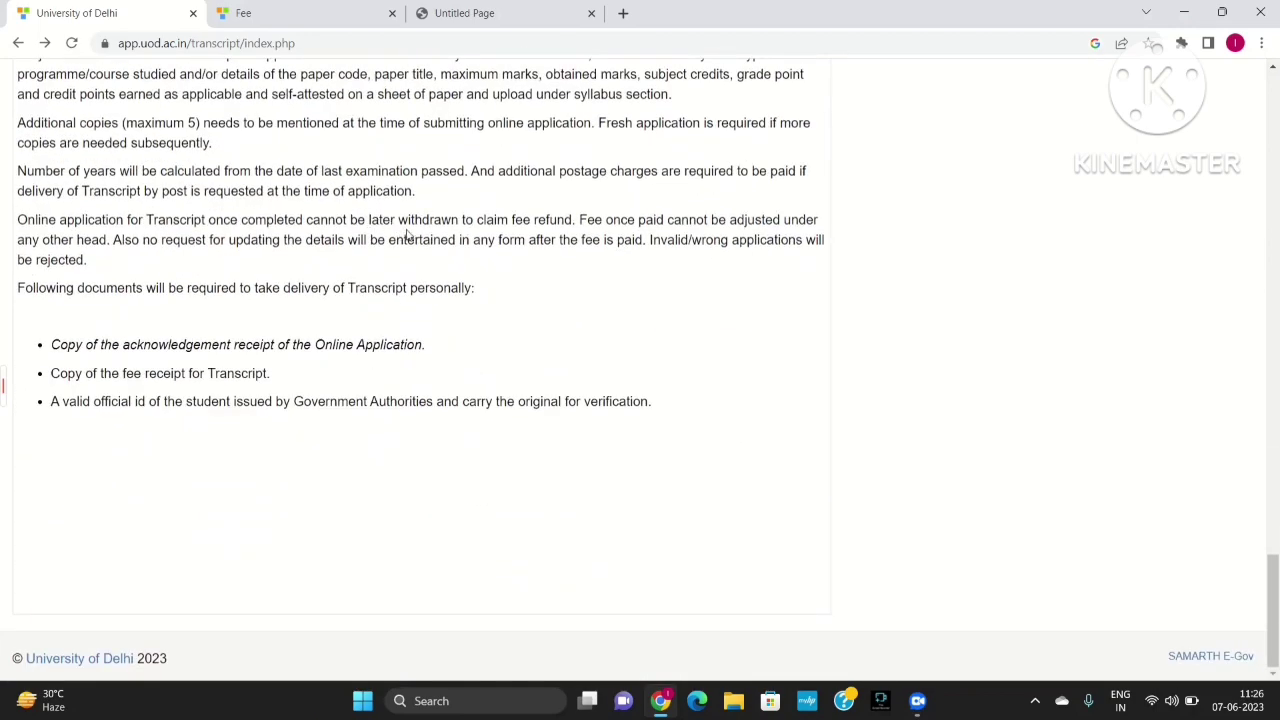
Step: Highlight the application withdrawal rule and the acknowledgement receipt, fee receipt and official ID needed to collect the transcript personally
{"action": "left_click_drag", "start_coordinate": [400, 226], "coordinate": [463, 259]}
{"action": "left_click", "coordinate": [463, 259]}
{"action": "left_click_drag", "start_coordinate": [145, 344], "coordinate": [279, 360]}
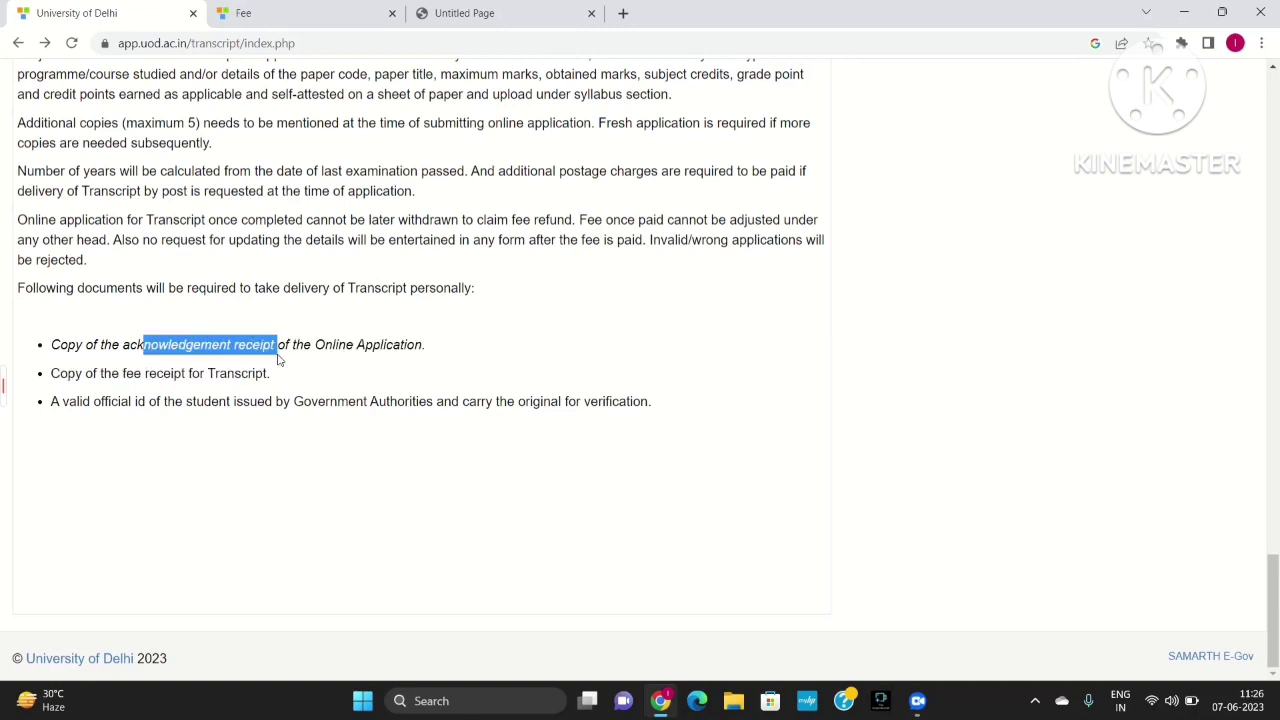
{"action": "left_click", "coordinate": [279, 360]}
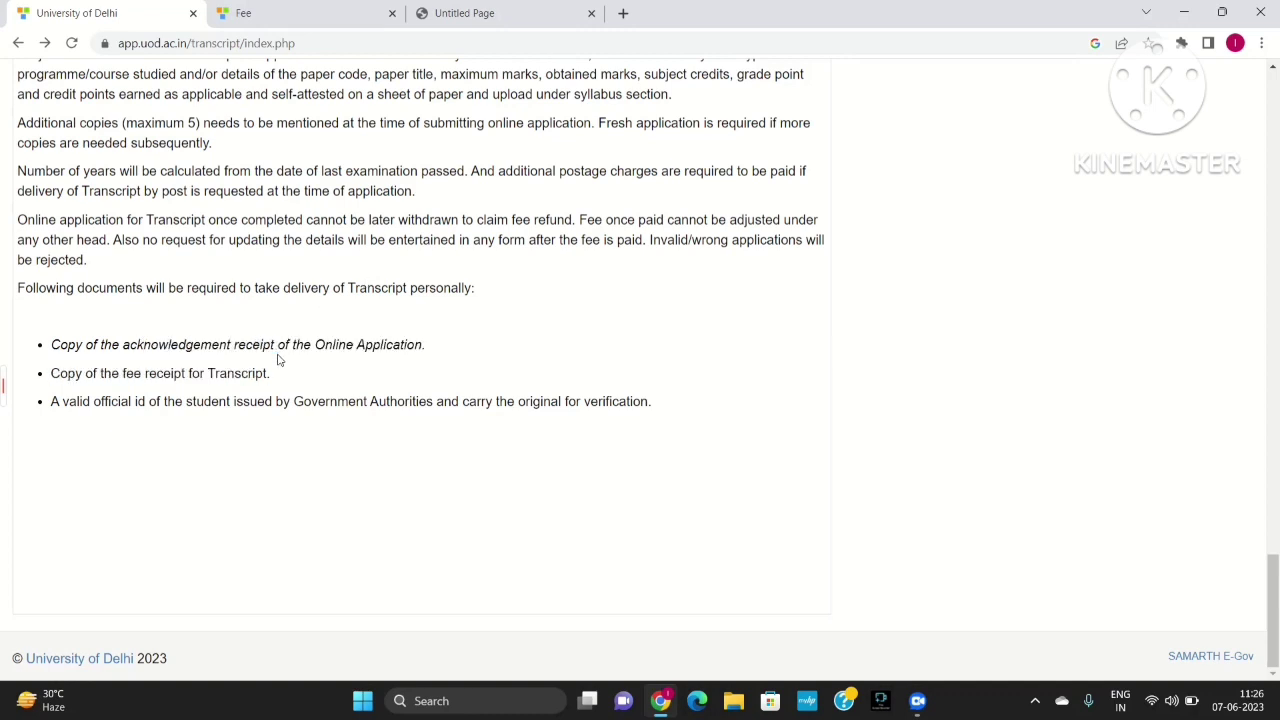
{"action": "left_click_drag", "start_coordinate": [135, 375], "coordinate": [274, 383]}
{"action": "left_click", "coordinate": [274, 383]}
{"action": "left_click_drag", "start_coordinate": [137, 402], "coordinate": [243, 417]}
{"action": "left_click", "coordinate": [241, 418]}
Step: Open the new user registration form and review its required fields down to the captcha verification
{"action": "scroll", "coordinate": [241, 418], "scroll_direction": "up", "scroll_amount": 15}
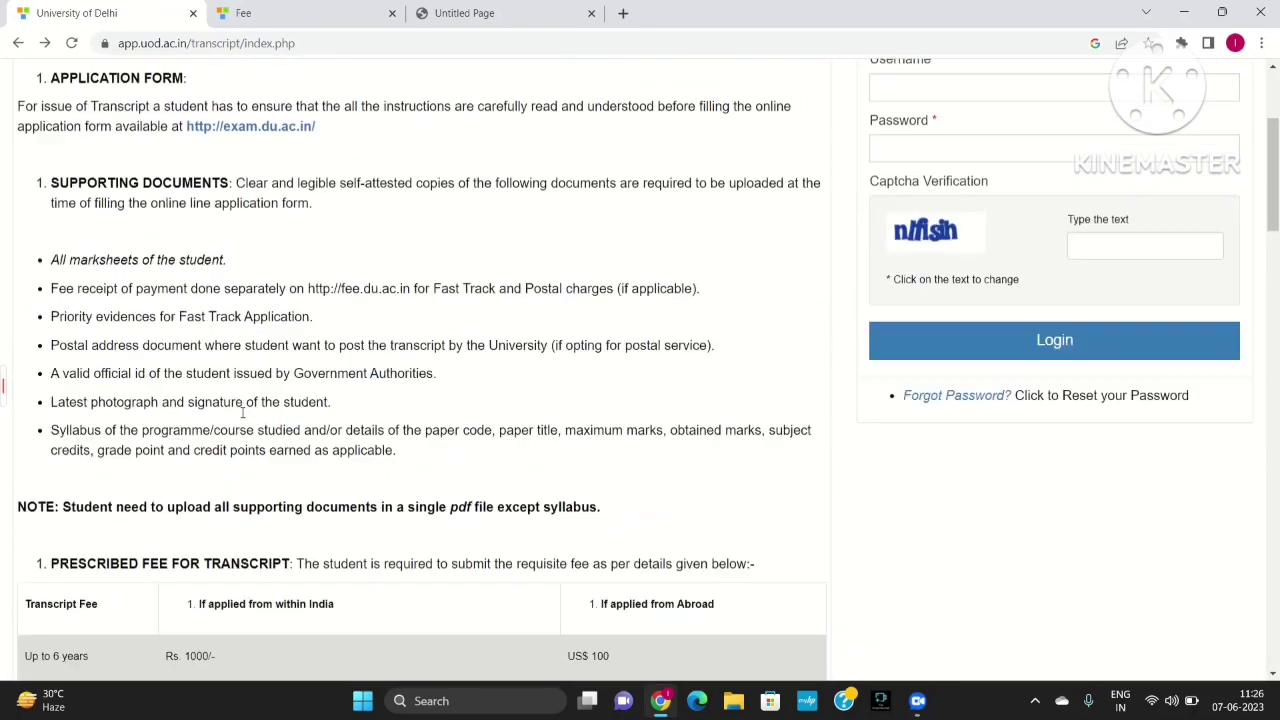
{"action": "scroll", "coordinate": [242, 412], "scroll_direction": "up", "scroll_amount": 3}
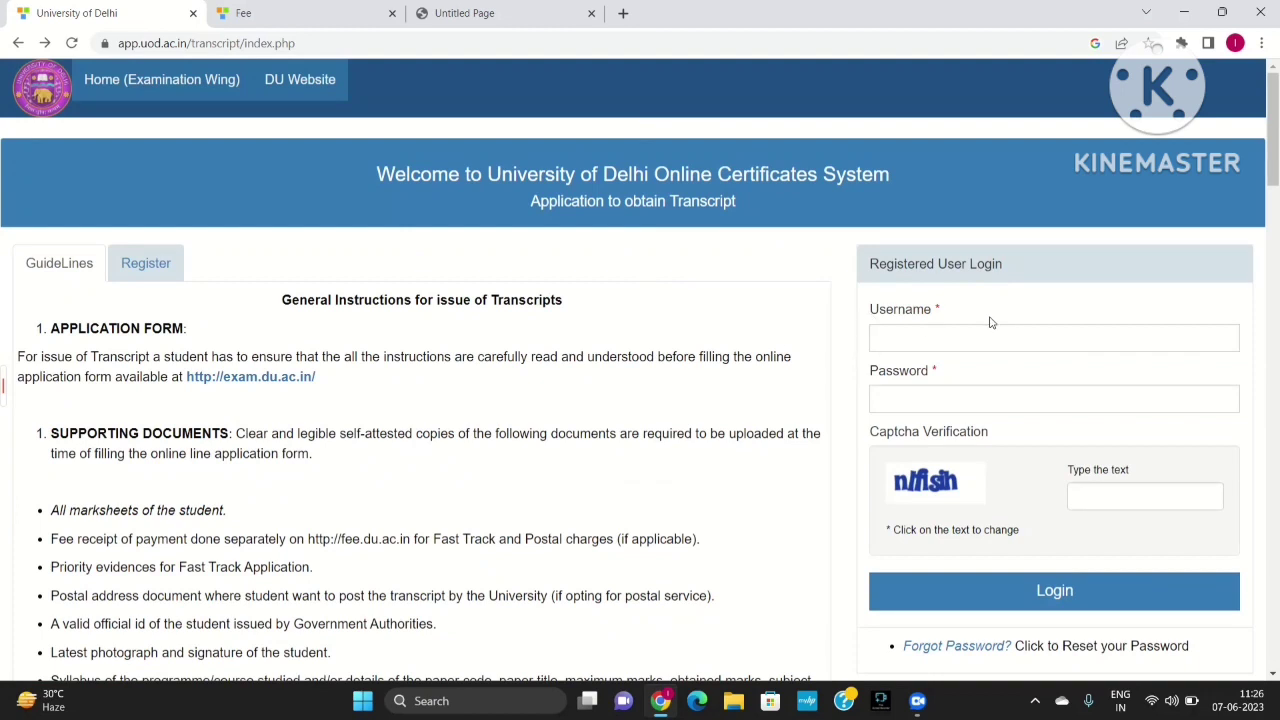
{"action": "left_click", "coordinate": [151, 270]}
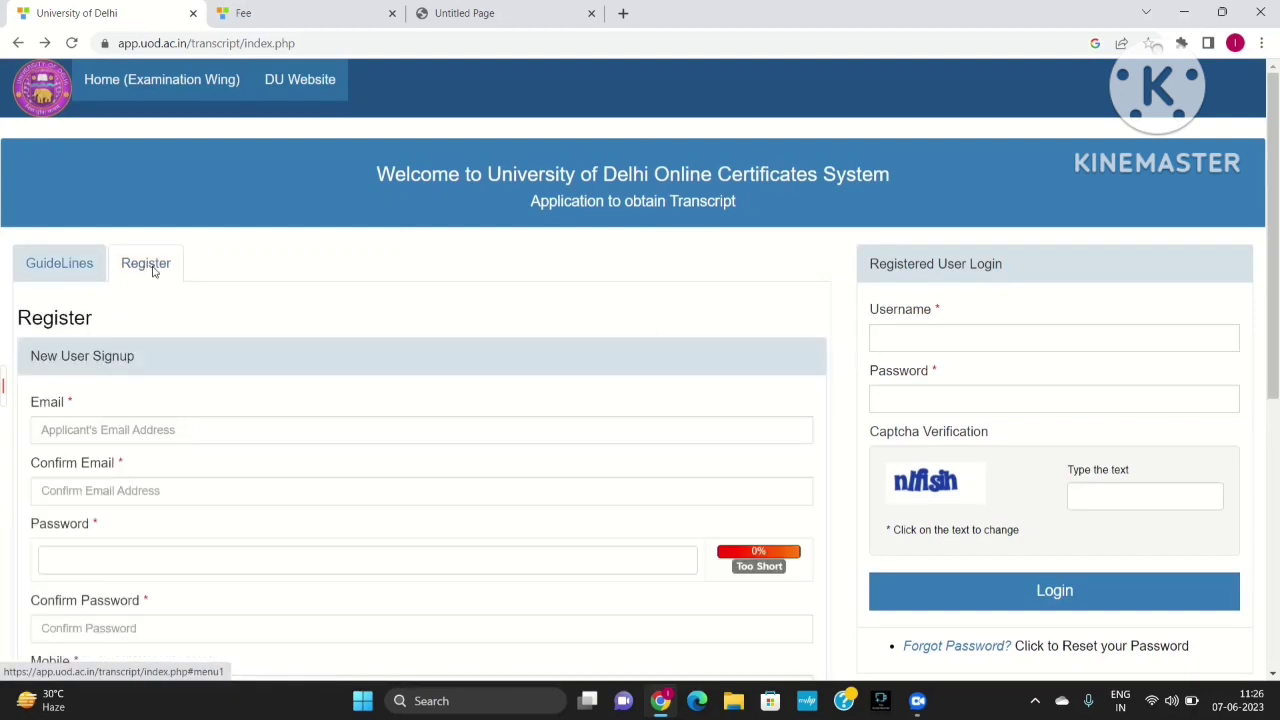
{"action": "scroll", "coordinate": [211, 443], "scroll_direction": "down", "scroll_amount": 1}
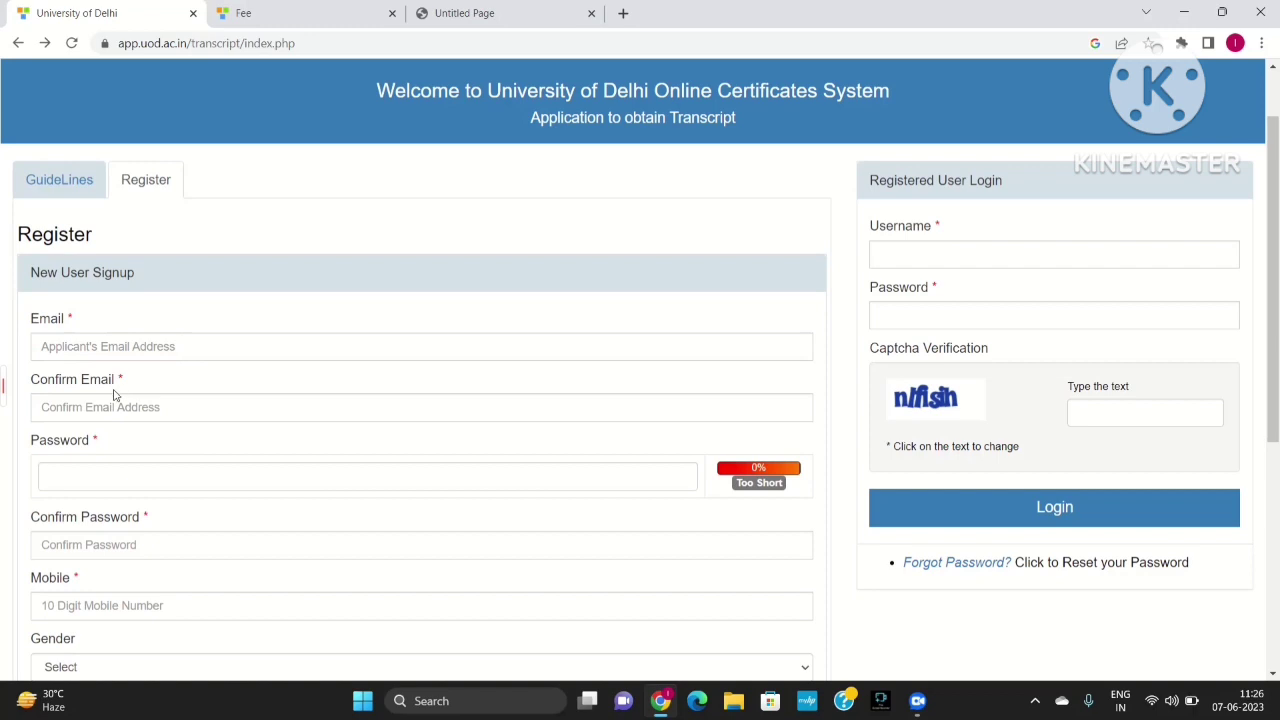
{"action": "scroll", "coordinate": [160, 466], "scroll_direction": "down", "scroll_amount": 1}
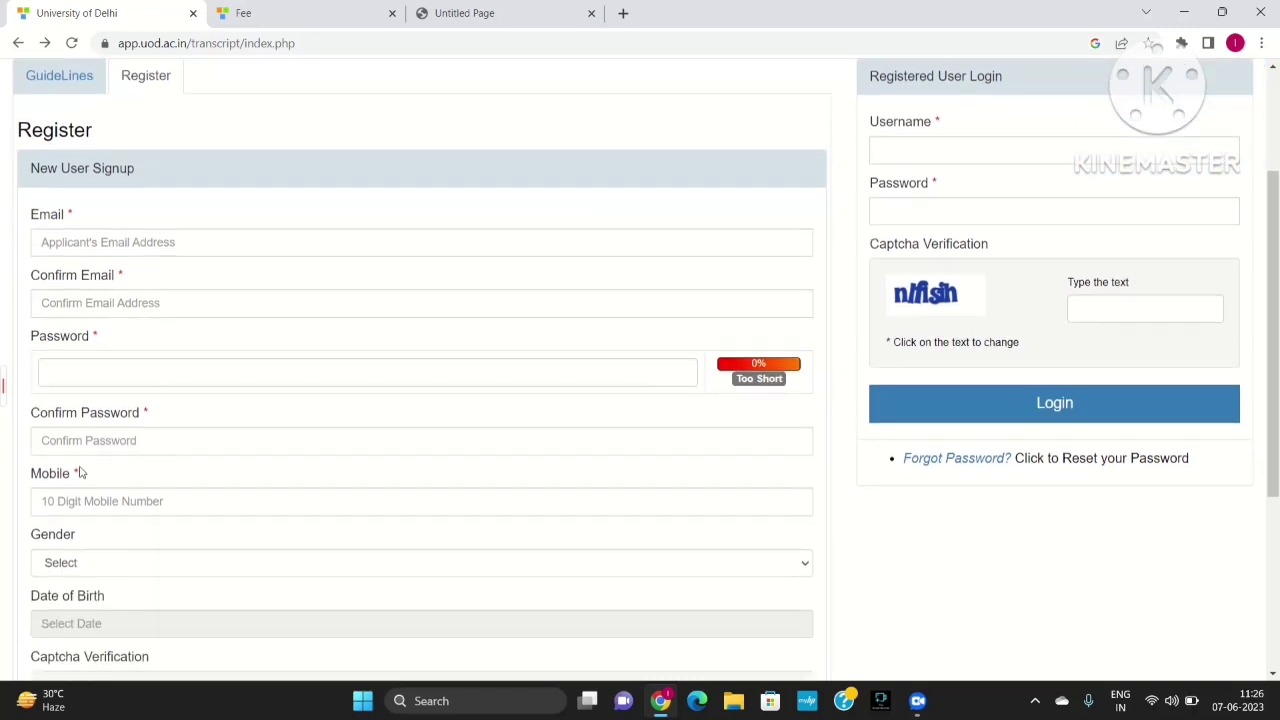
{"action": "scroll", "coordinate": [120, 420], "scroll_direction": "down", "scroll_amount": 1}
{"action": "scroll", "coordinate": [116, 440], "scroll_direction": "down", "scroll_amount": 1}
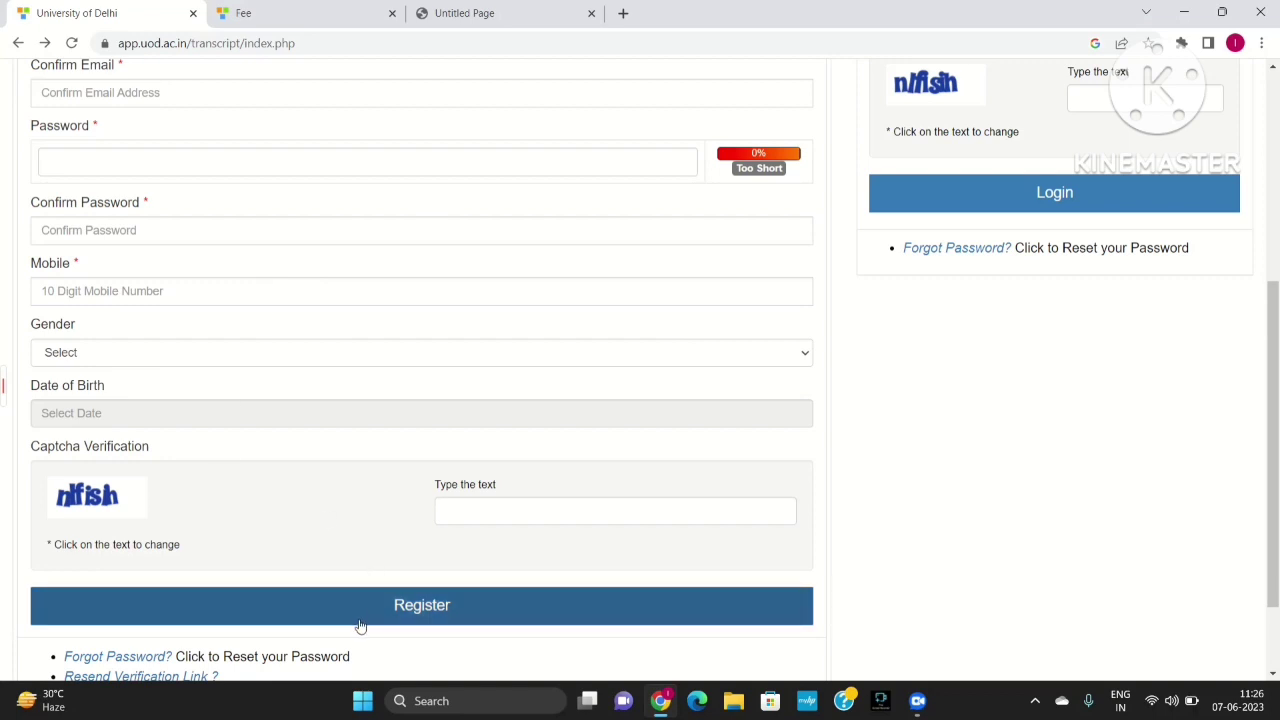
Step: Enter the account password in the registered user login form
{"action": "scroll", "coordinate": [437, 411], "scroll_direction": "up", "scroll_amount": 4}
{"action": "left_click", "coordinate": [965, 390]}
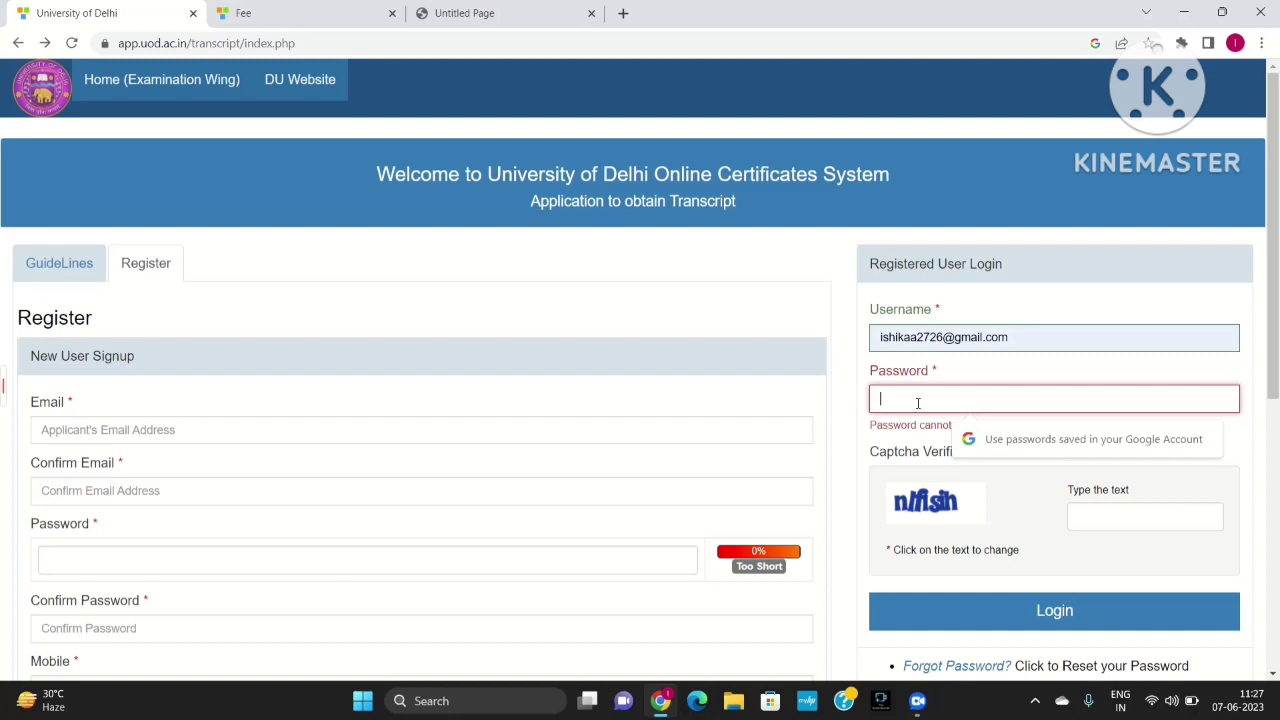
{"action": "scroll", "coordinate": [623, 323], "scroll_direction": "down", "scroll_amount": 3}
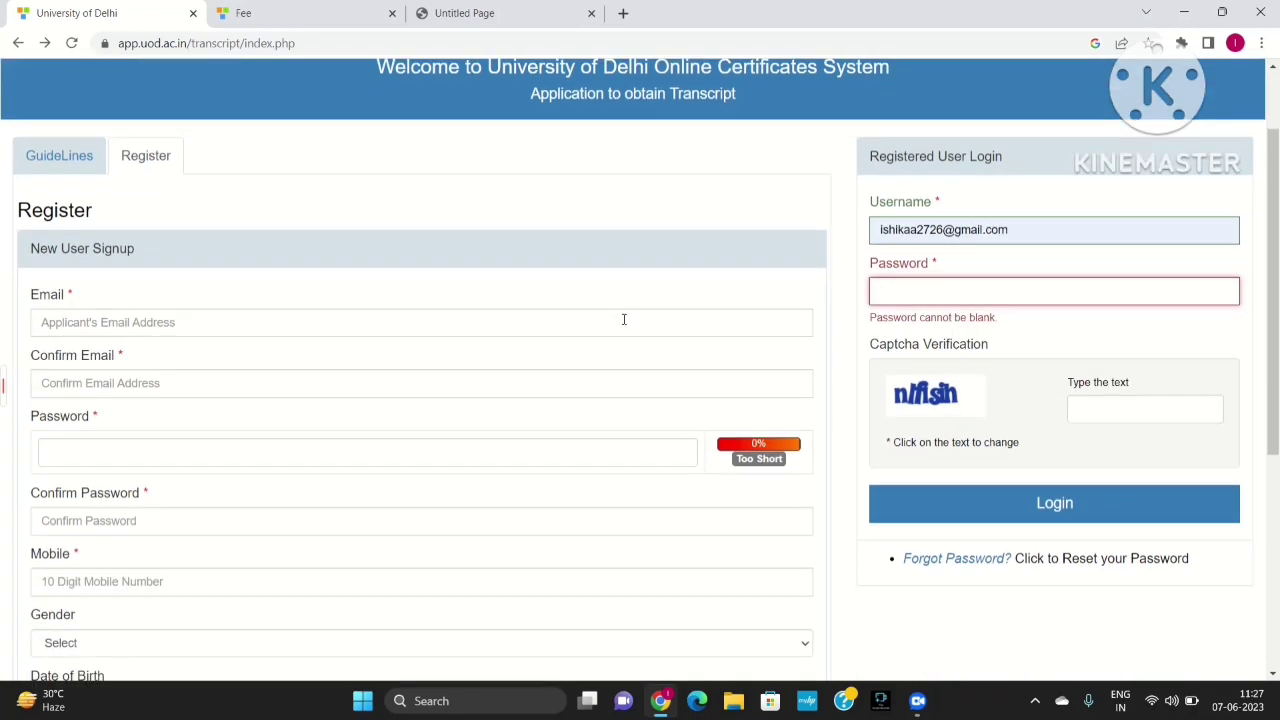
{"action": "scroll", "coordinate": [623, 324], "scroll_direction": "up", "scroll_amount": 3}
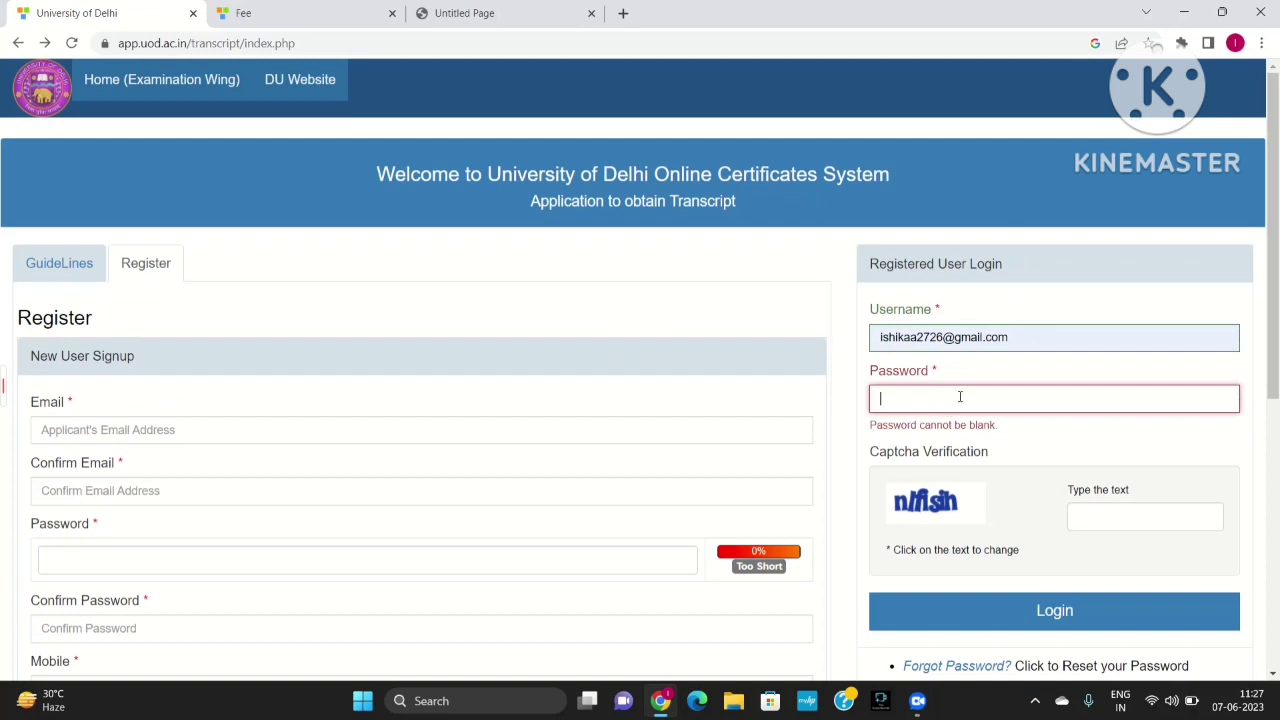
{"action": "type", "text": "•"}
{"action": "left_click", "coordinate": [1124, 518]}
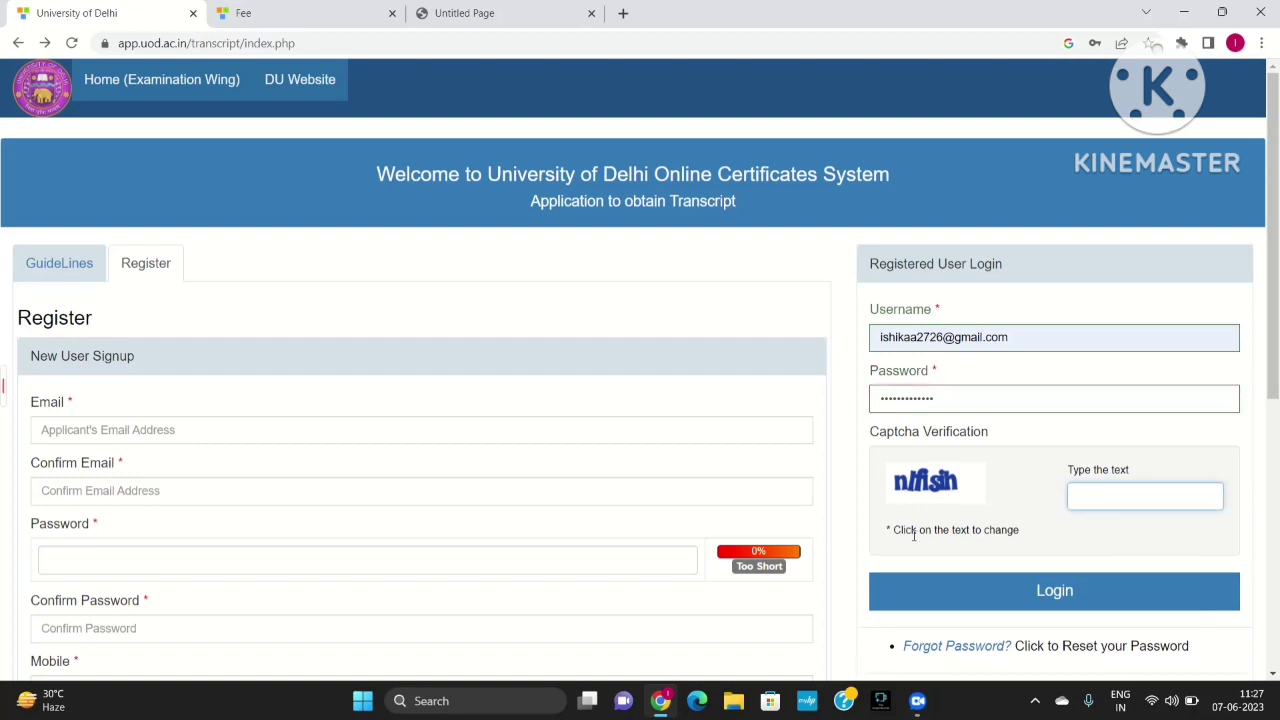
Step: Load a new captcha image, enter its verification text and log in to the transcript portal
{"action": "left_click", "coordinate": [905, 495]}
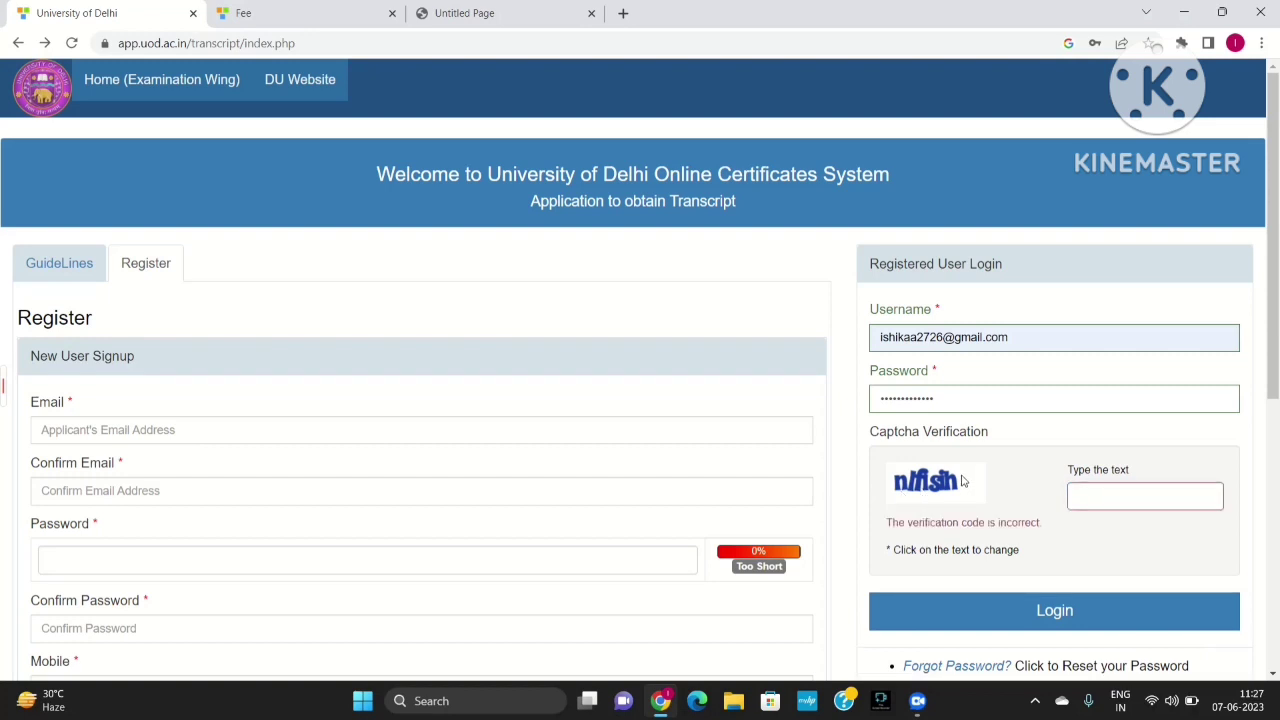
{"action": "left_click", "coordinate": [940, 485]}
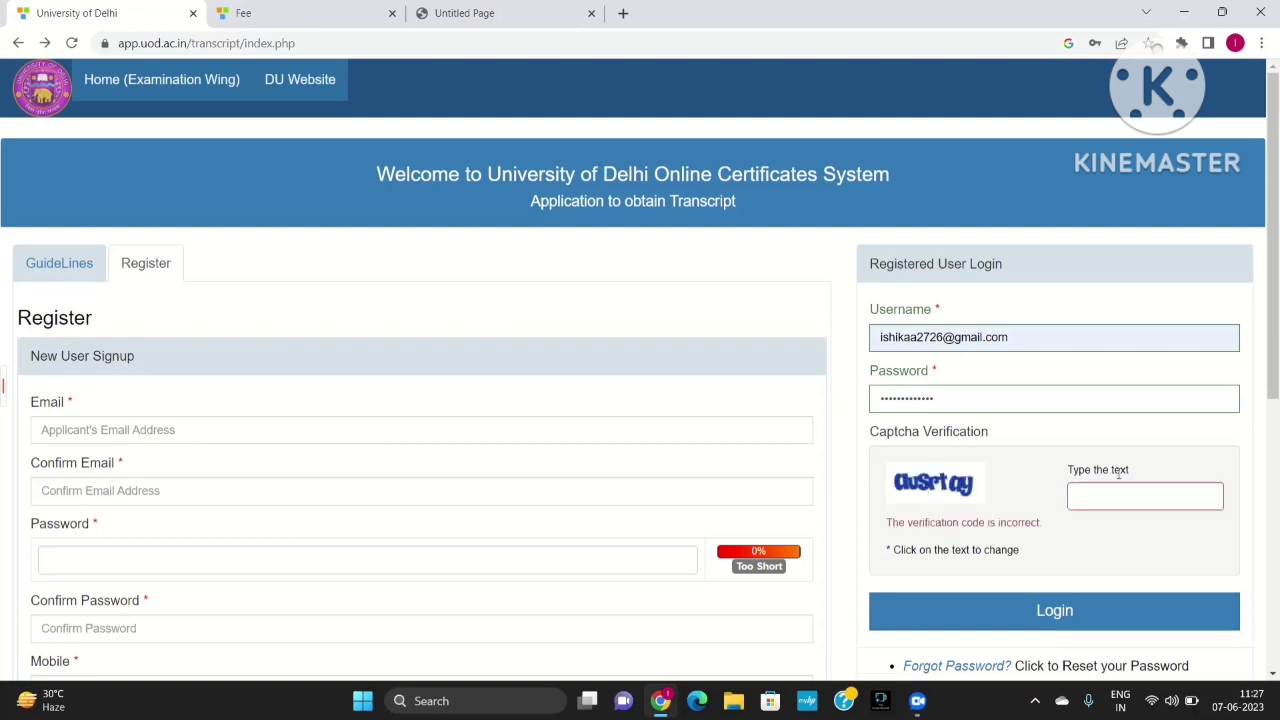
{"action": "left_click", "coordinate": [1100, 501]}
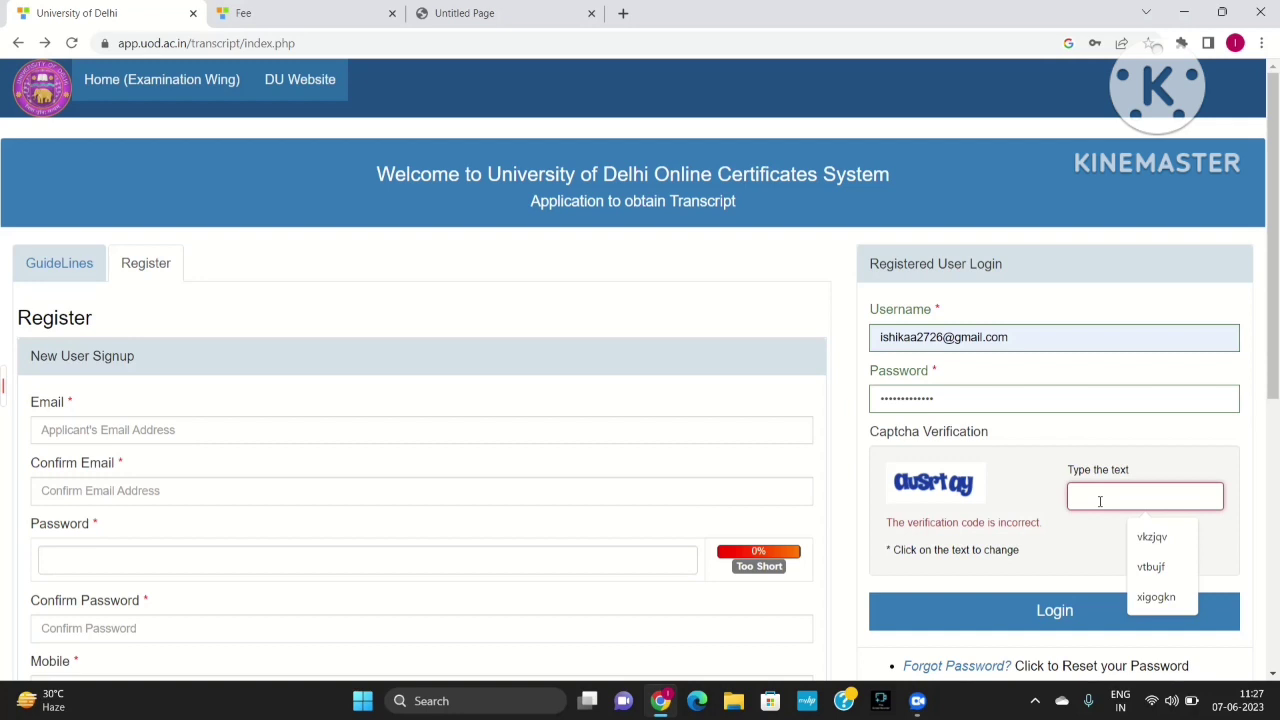
{"action": "type", "text": "ausrtay"}
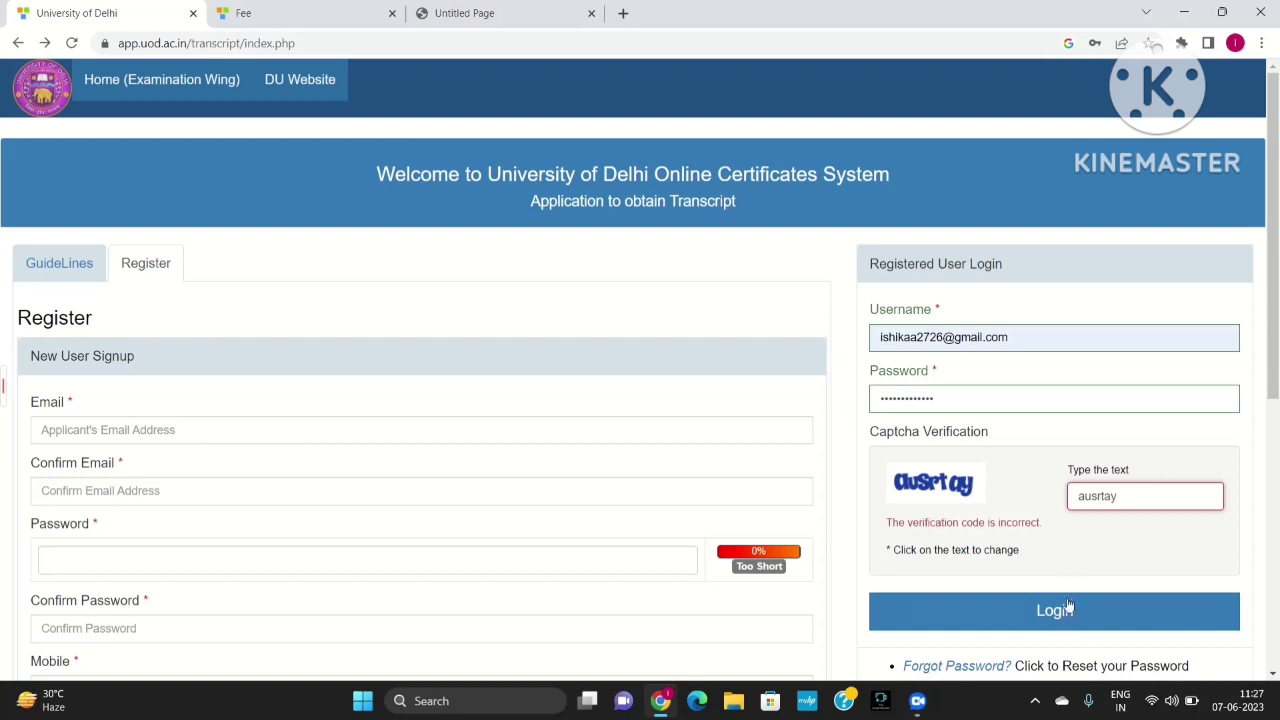
{"action": "left_click", "coordinate": [1066, 610]}
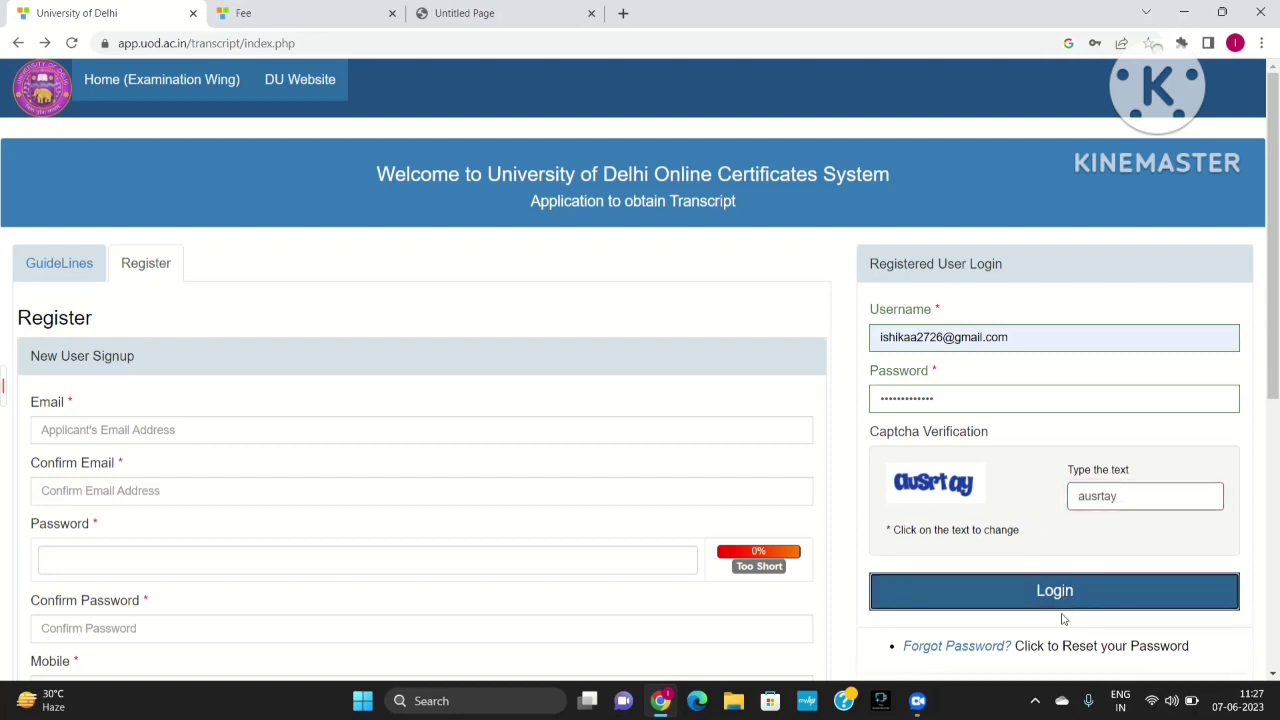
{"action": "left_click", "coordinate": [1055, 594]}
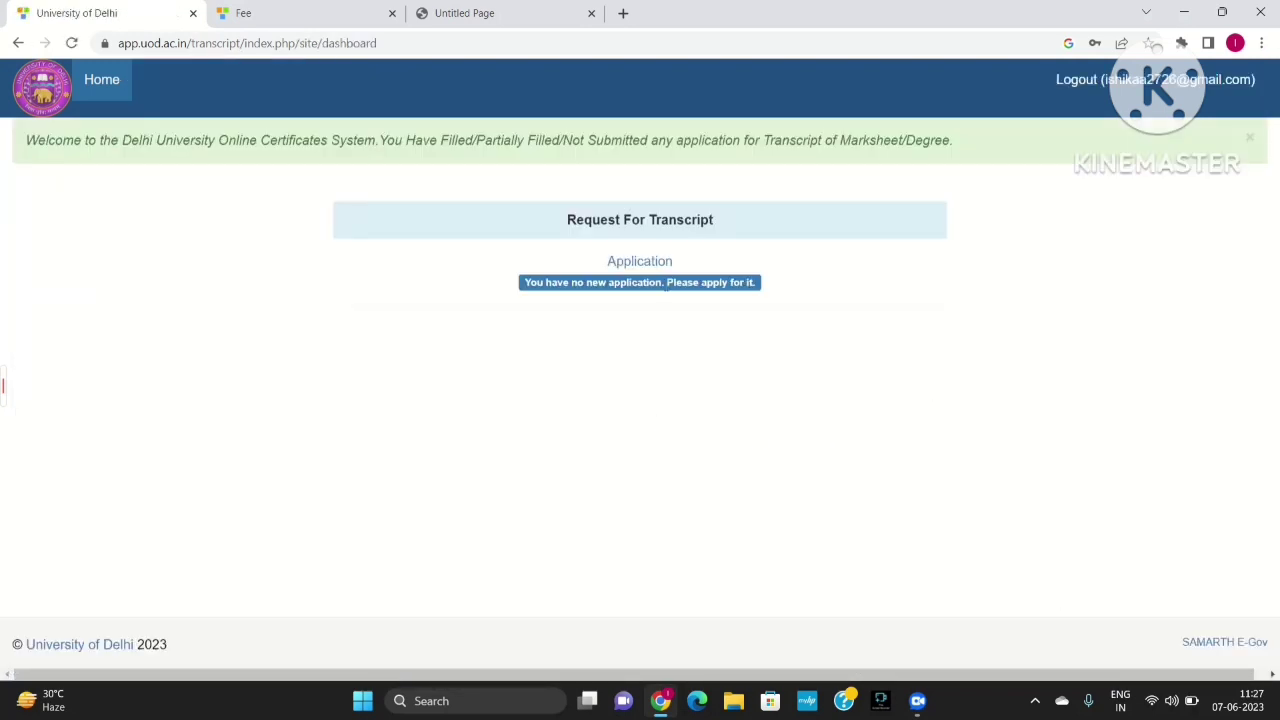
Step: Open the transcript request application and start applying from the end of the general instructions
{"action": "left_click", "coordinate": [627, 264]}
{"action": "scroll", "coordinate": [486, 423], "scroll_direction": "down", "scroll_amount": 1}
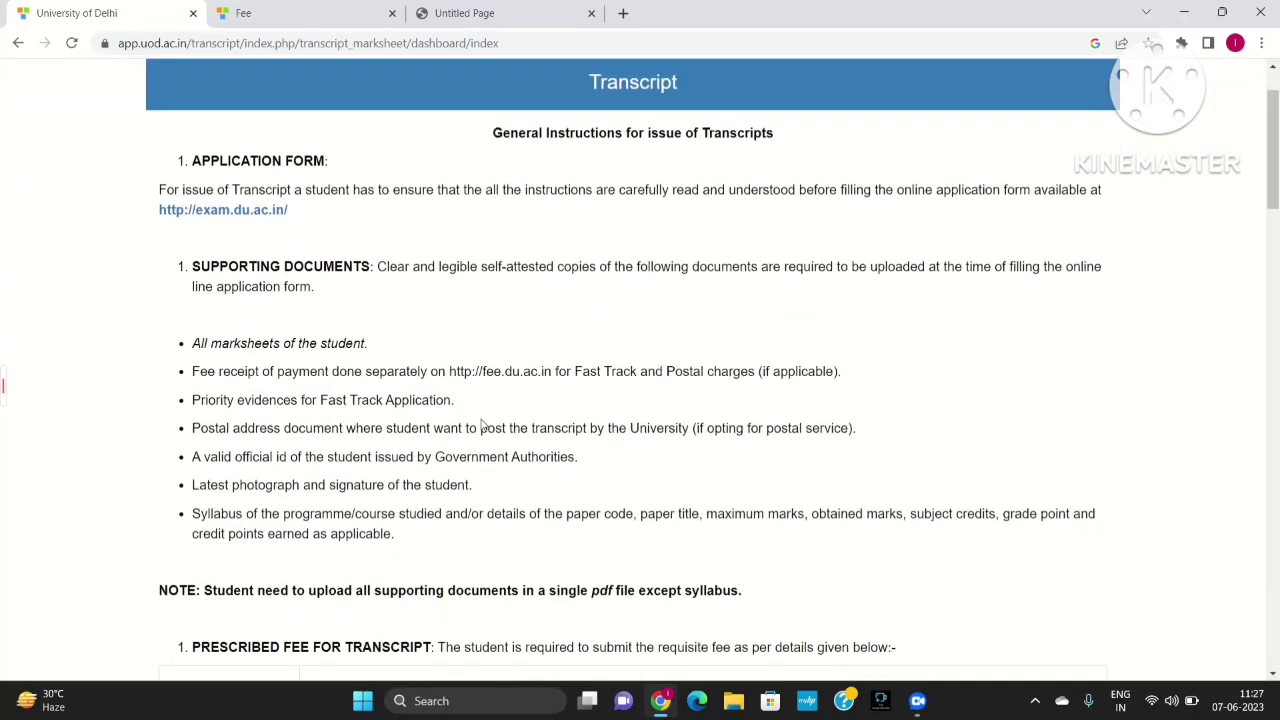
{"action": "scroll", "coordinate": [481, 425], "scroll_direction": "down", "scroll_amount": 15}
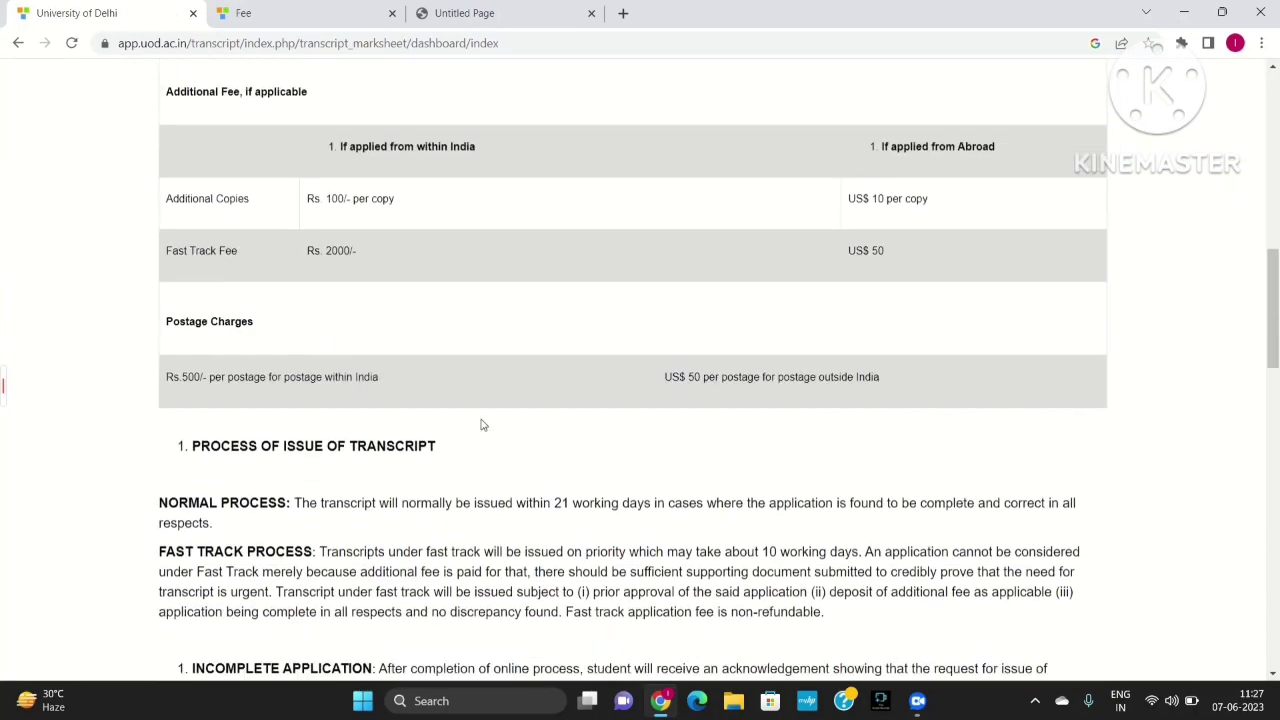
{"action": "scroll", "coordinate": [482, 425], "scroll_direction": "down", "scroll_amount": 6}
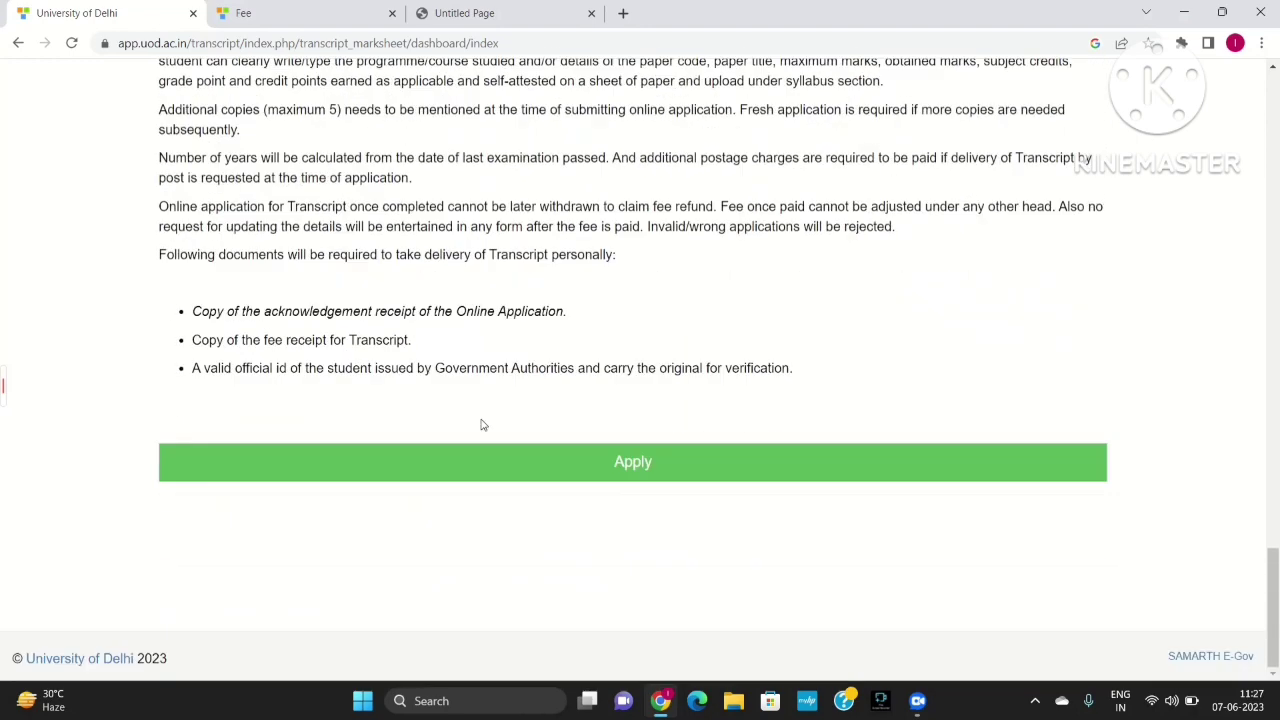
{"action": "left_click", "coordinate": [609, 468]}
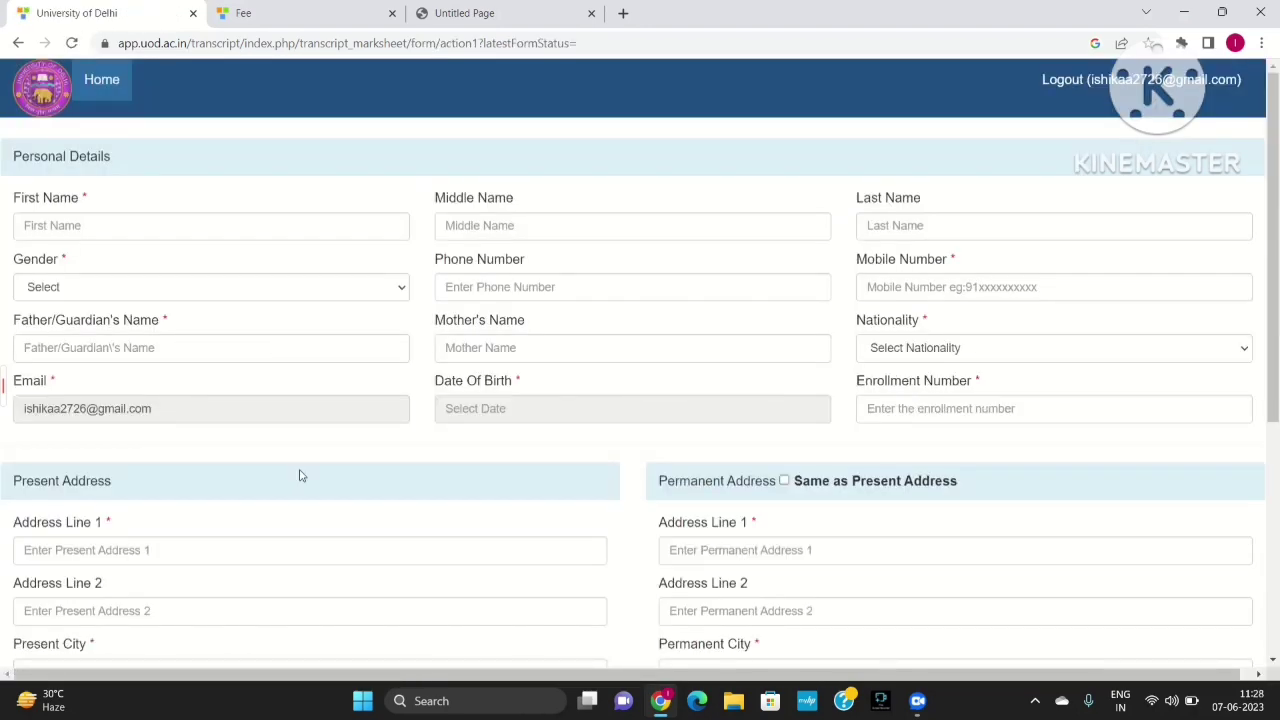
Step: Review the personal details, present address and permanent address fields of the application form
{"action": "scroll", "coordinate": [297, 463], "scroll_direction": "down", "scroll_amount": 3}
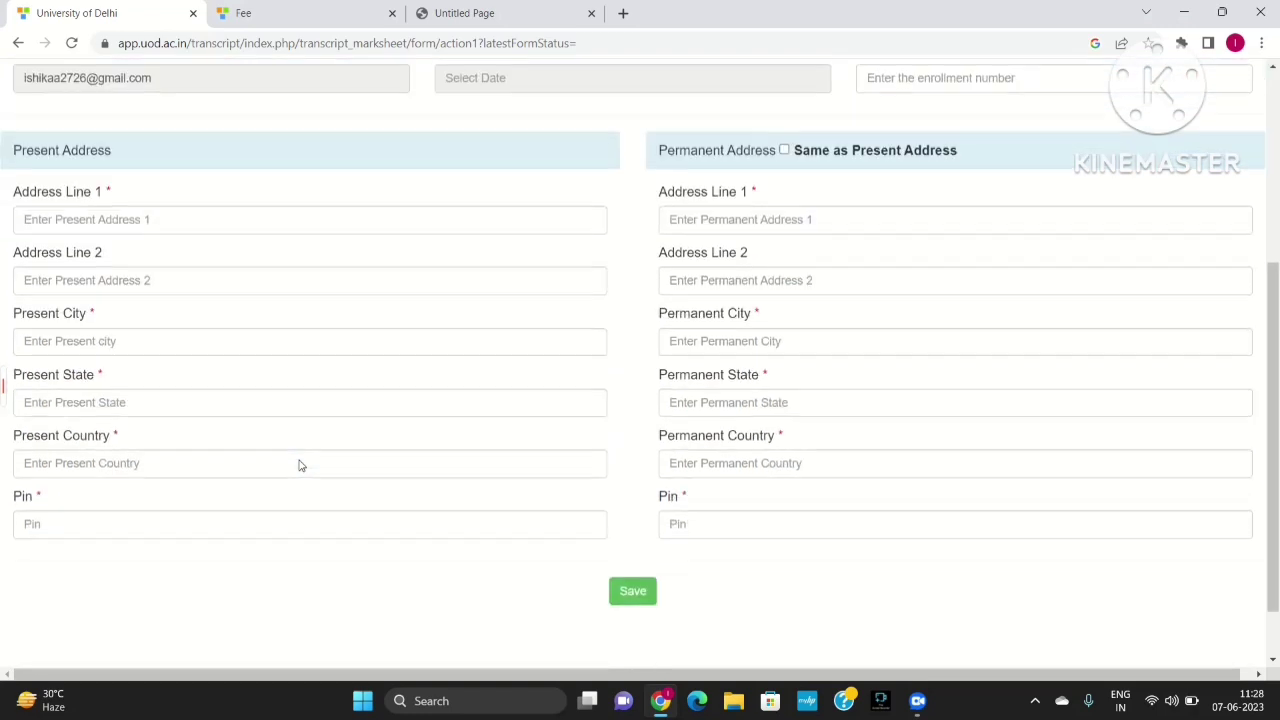
{"action": "scroll", "coordinate": [285, 462], "scroll_direction": "up", "scroll_amount": 3}
{"action": "scroll", "coordinate": [593, 392], "scroll_direction": "down", "scroll_amount": 4}
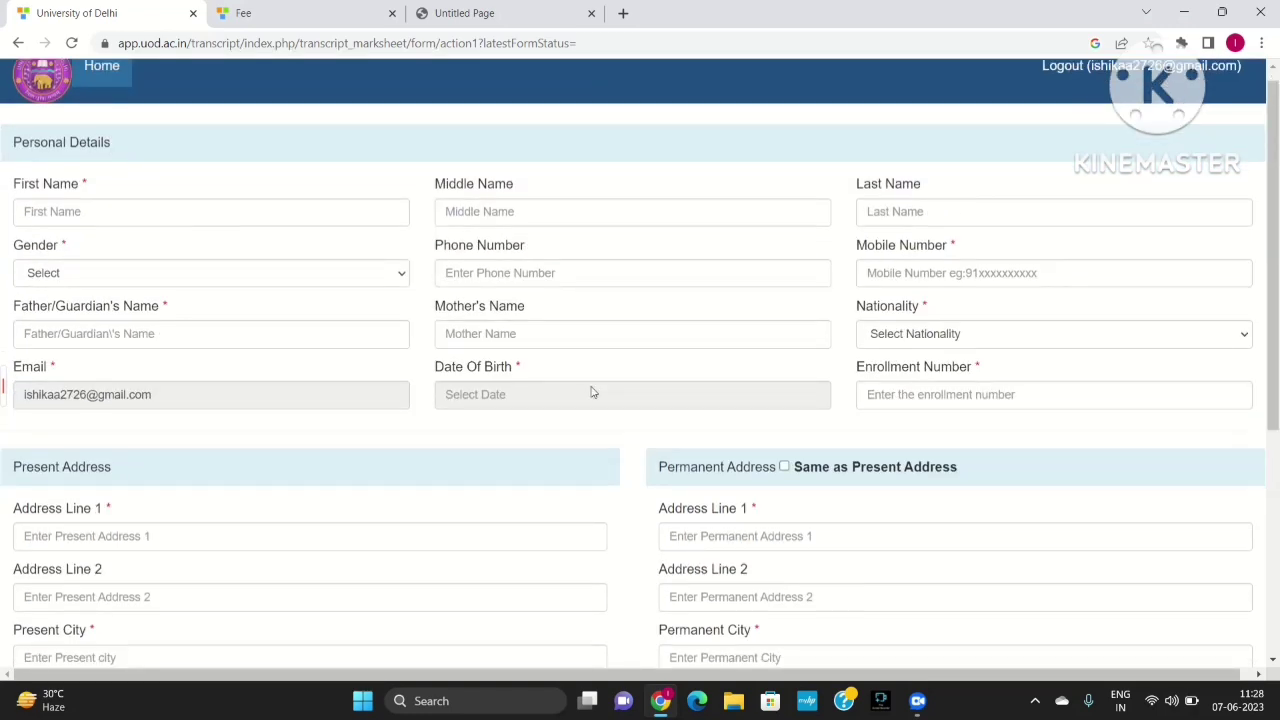
{"action": "scroll", "coordinate": [592, 386], "scroll_direction": "up", "scroll_amount": 1}
{"action": "scroll", "coordinate": [592, 388], "scroll_direction": "up", "scroll_amount": 3}
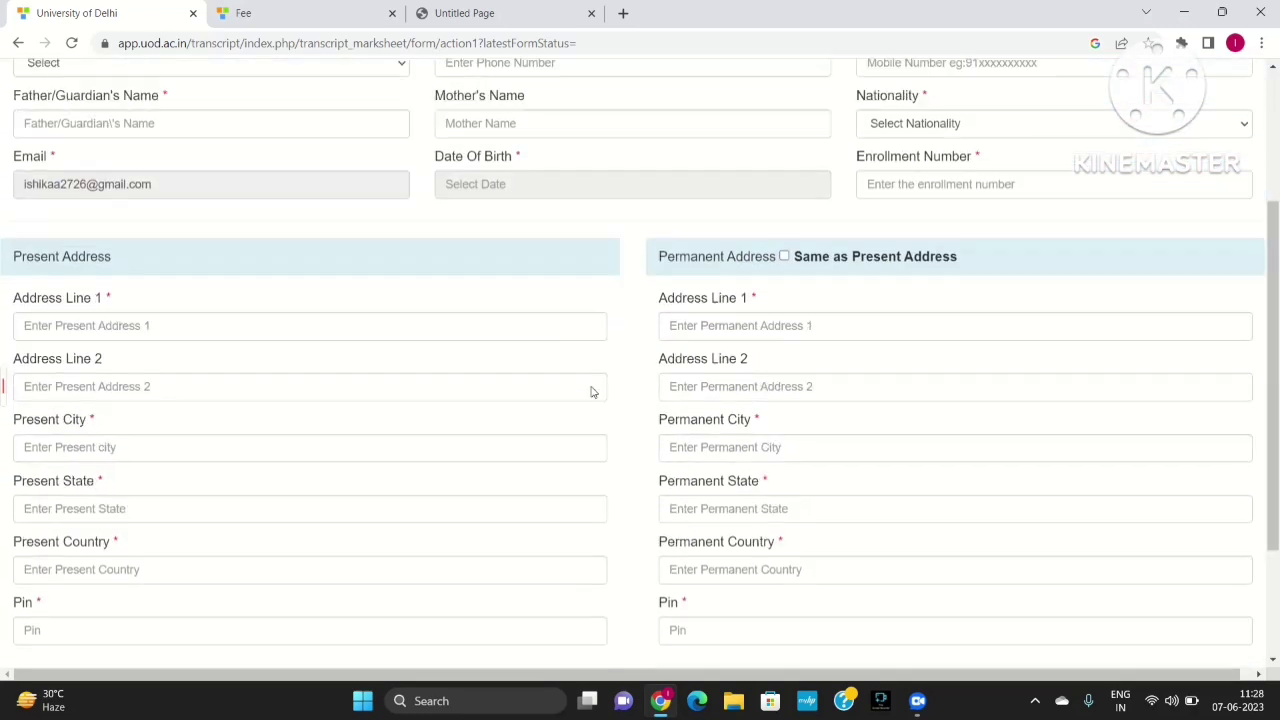
{"action": "scroll", "coordinate": [592, 390], "scroll_direction": "down", "scroll_amount": 5}
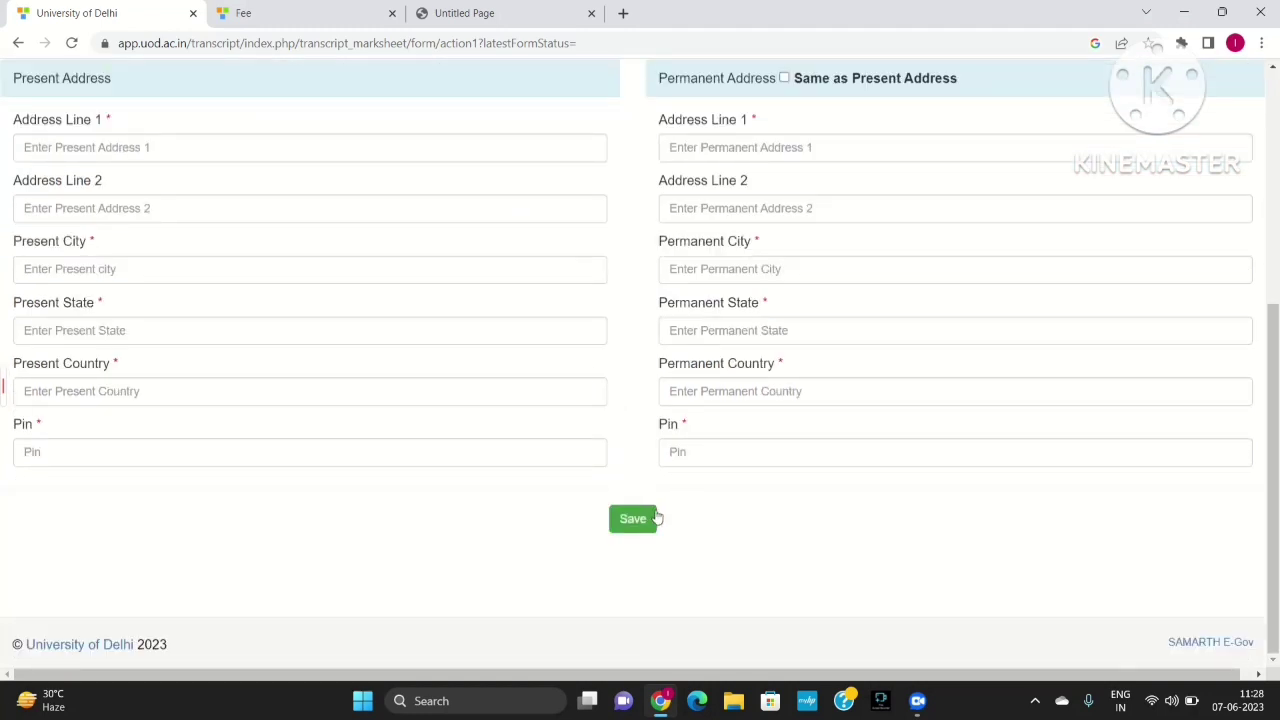
{"action": "scroll", "coordinate": [614, 577], "scroll_direction": "up", "scroll_amount": 3}
{"action": "scroll", "coordinate": [614, 577], "scroll_direction": "up", "scroll_amount": 2}
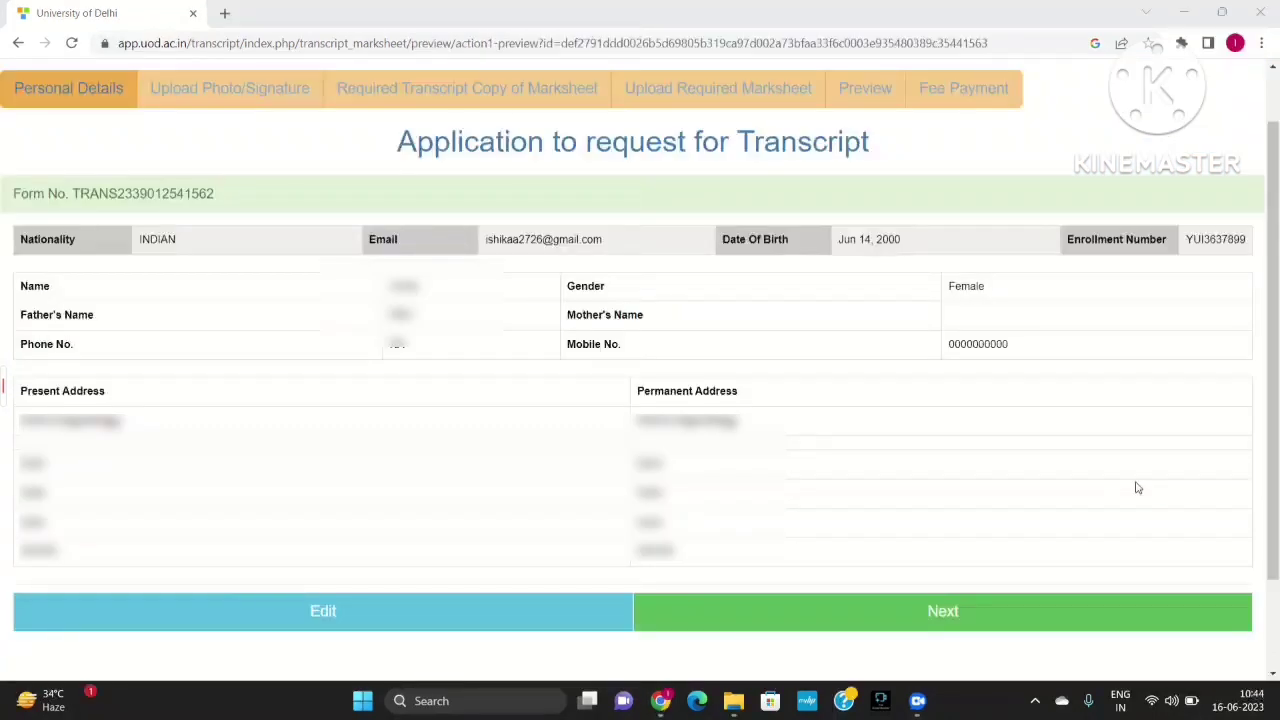
Step: Continue past the personal details and photo uploads, and set the course for the required transcript to B.Sc (Hons) Chemistry
{"action": "left_click", "coordinate": [886, 625]}
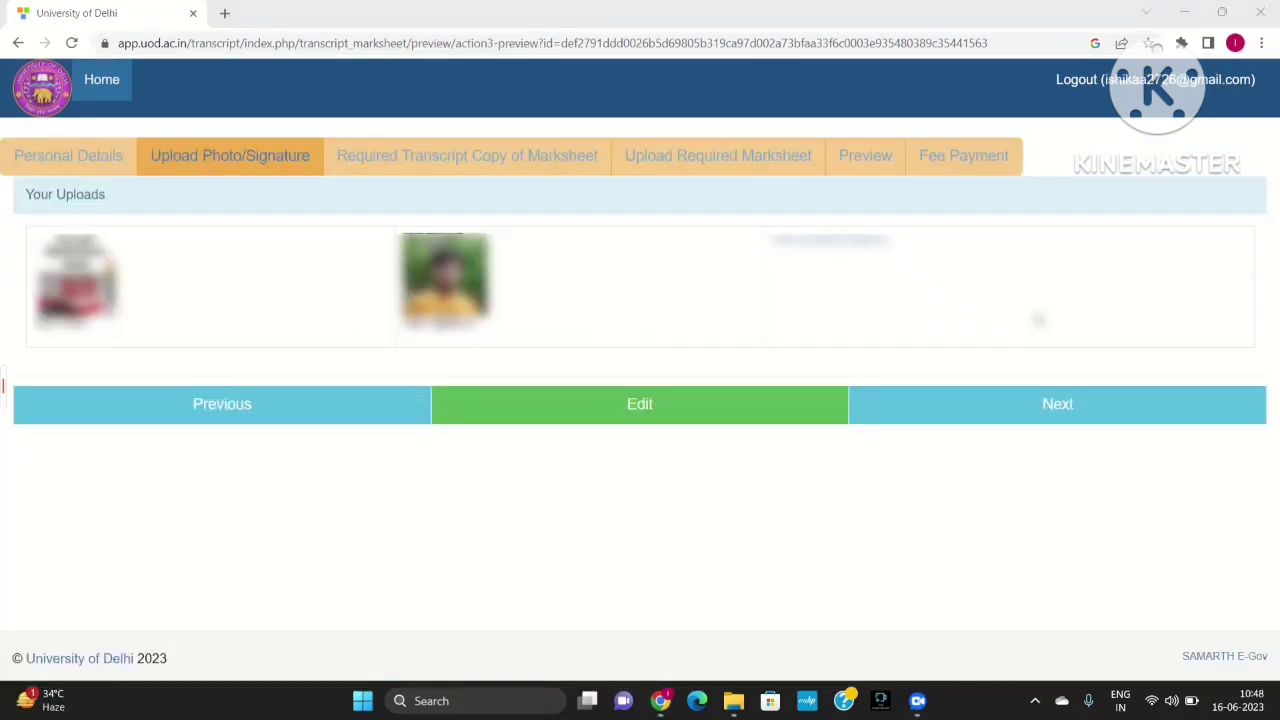
{"action": "left_click", "coordinate": [1063, 420]}
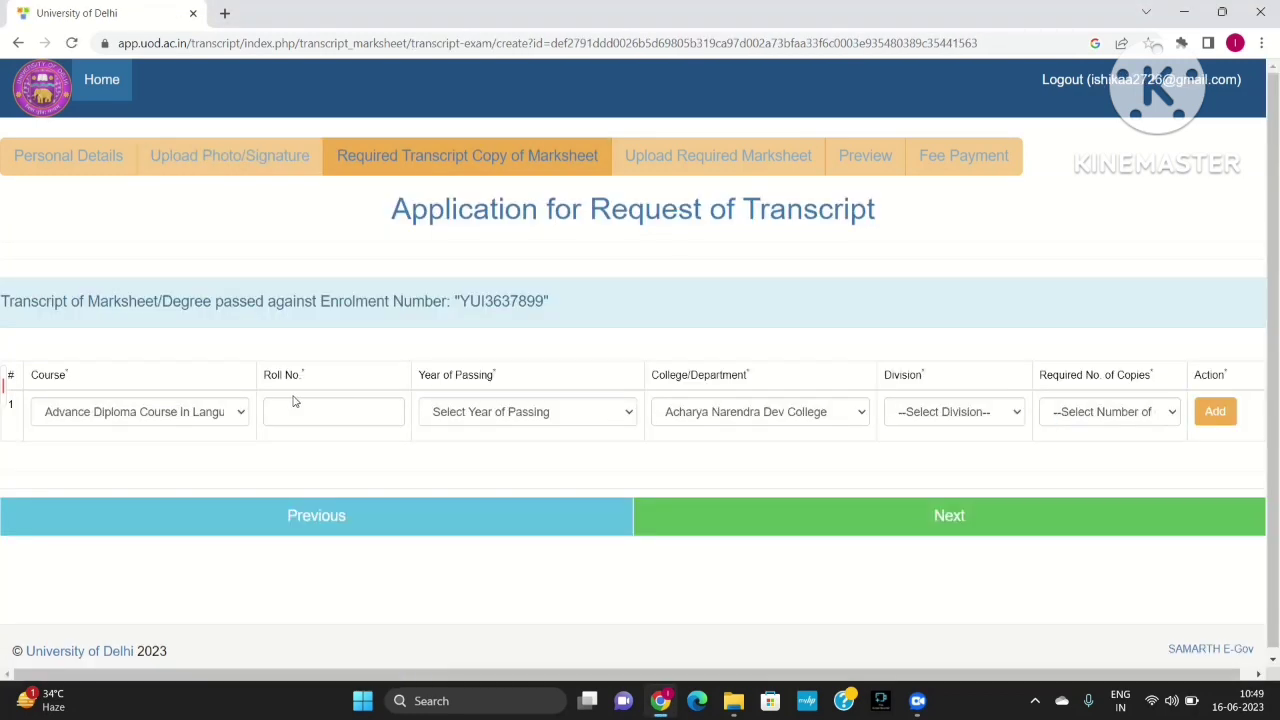
{"action": "left_click", "coordinate": [246, 413]}
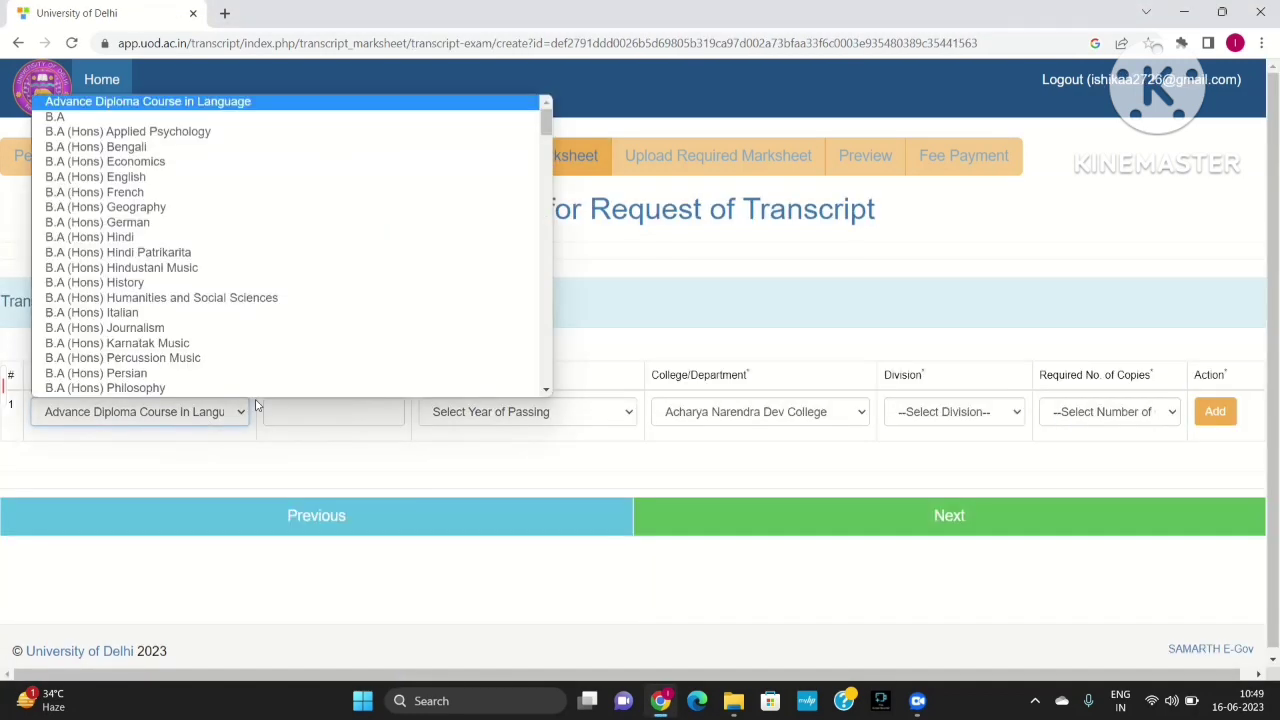
{"action": "left_click_drag", "start_coordinate": [548, 117], "coordinate": [548, 178]}
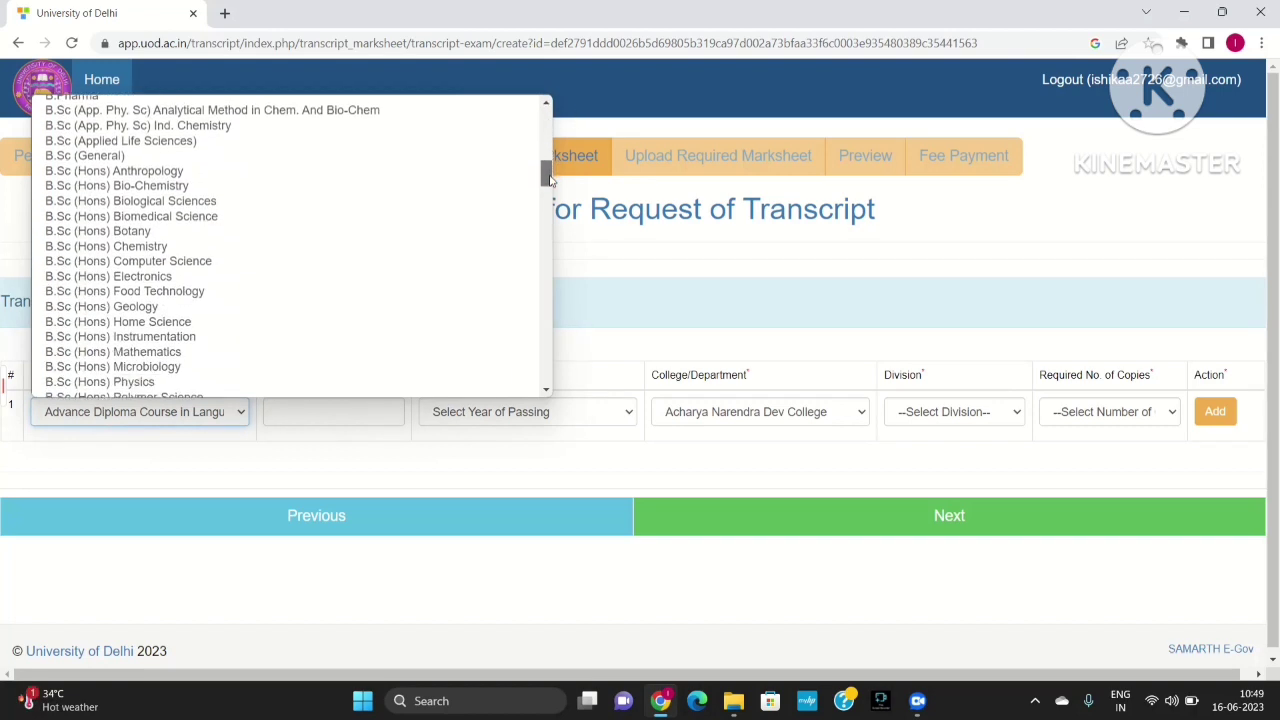
{"action": "left_click", "coordinate": [332, 254]}
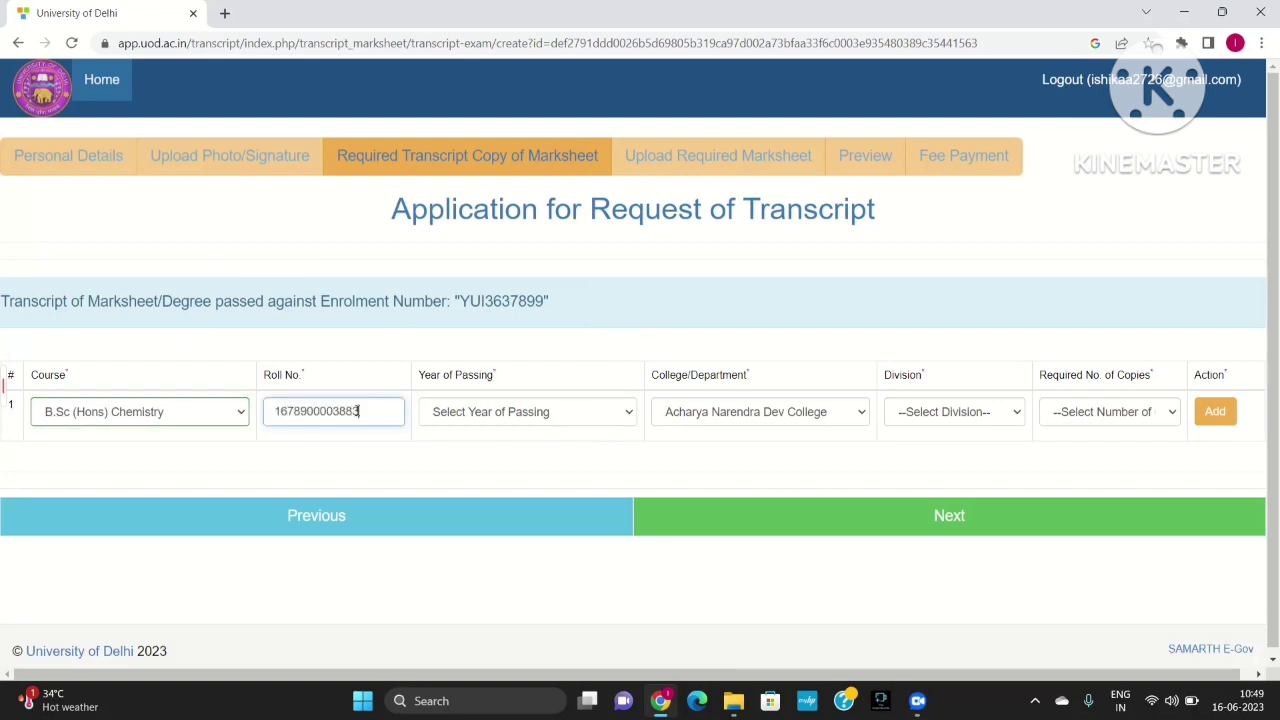
Step: Fill in the roll number and year of passing 2021, keeping Acharya Narendra Dev College as the college
{"action": "left_click", "coordinate": [628, 425]}
{"action": "left_click_drag", "start_coordinate": [630, 151], "coordinate": [632, 388]}
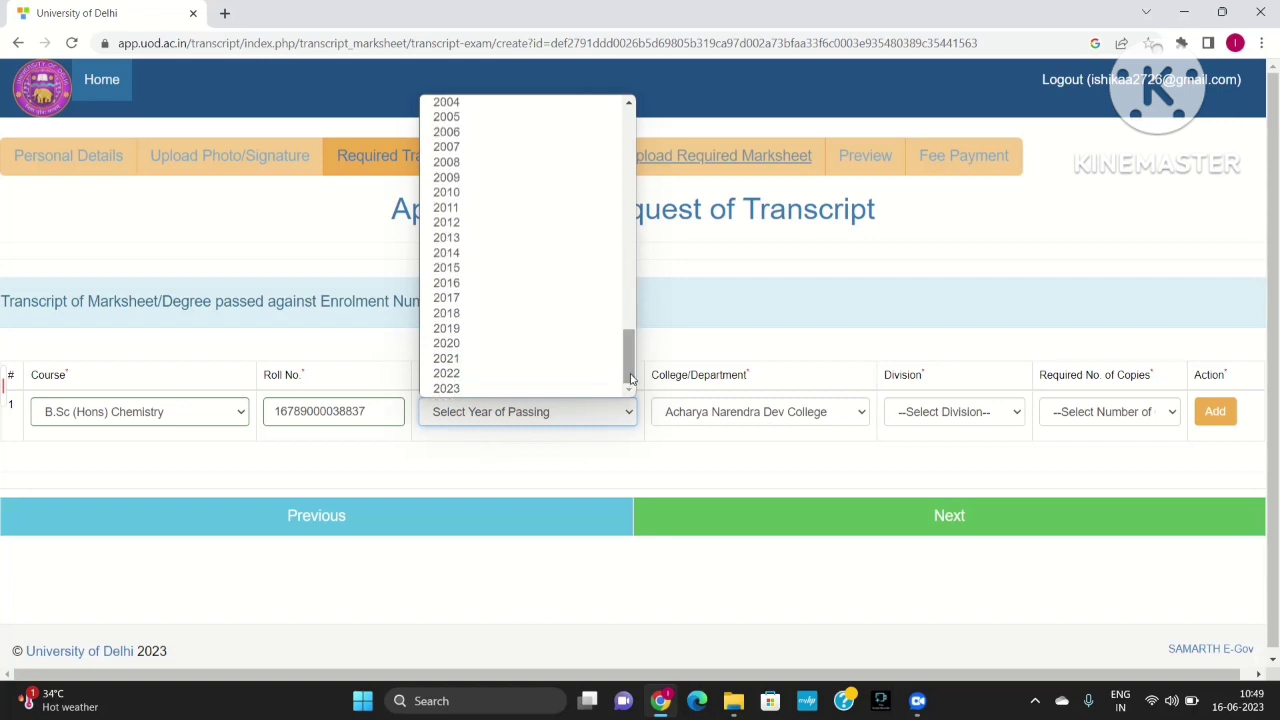
{"action": "left_click", "coordinate": [545, 356]}
{"action": "left_click", "coordinate": [865, 424]}
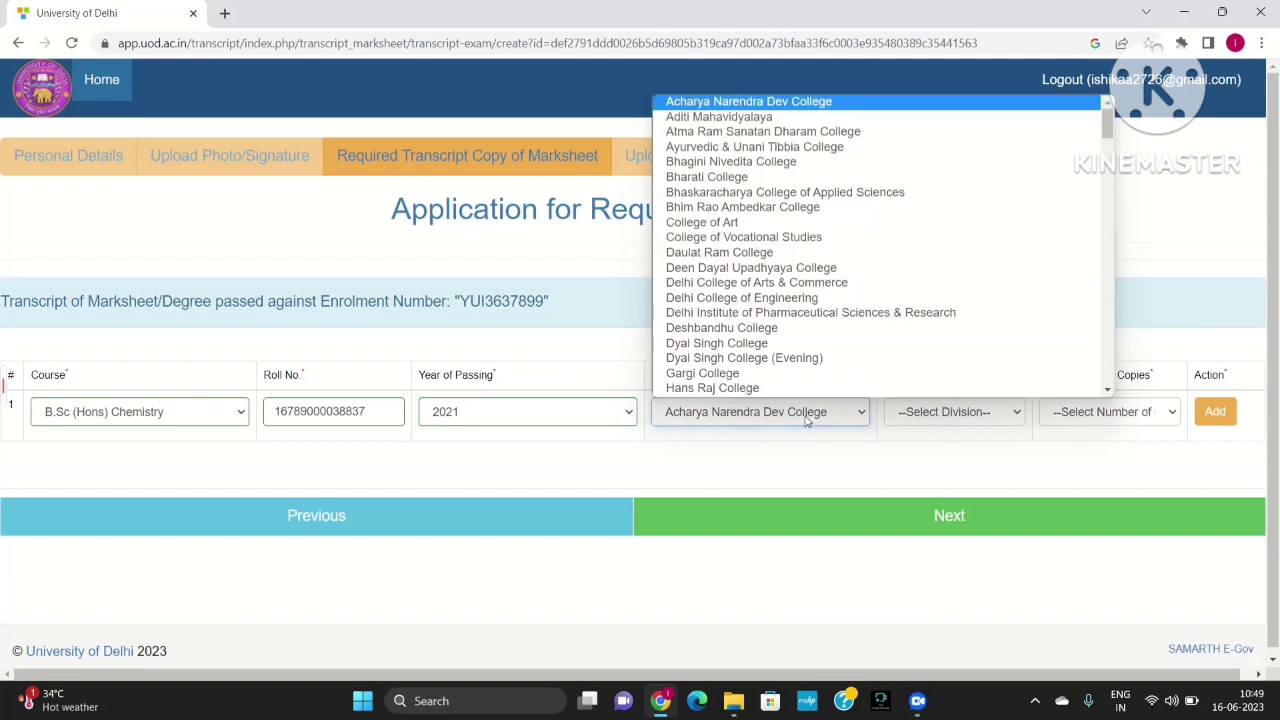
{"action": "left_click", "coordinate": [826, 421]}
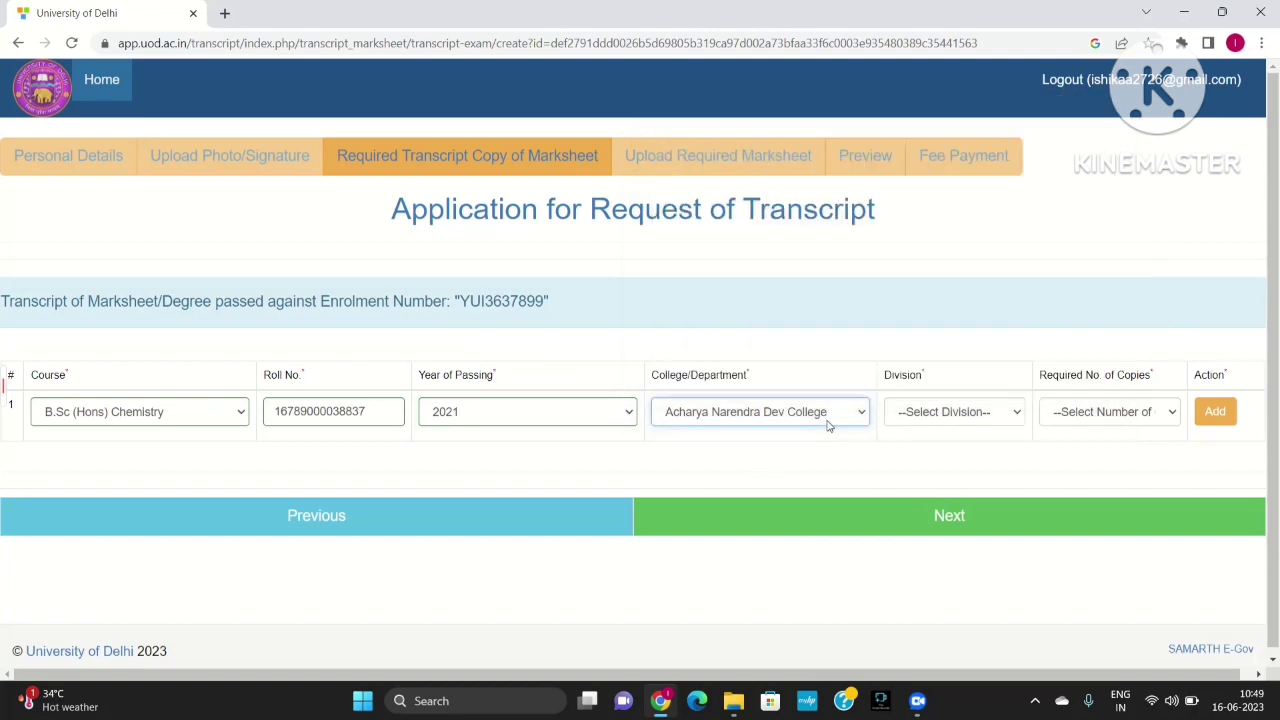
Step: Set the division to First and the required copies to 2, and add the course entry
{"action": "left_click", "coordinate": [997, 413]}
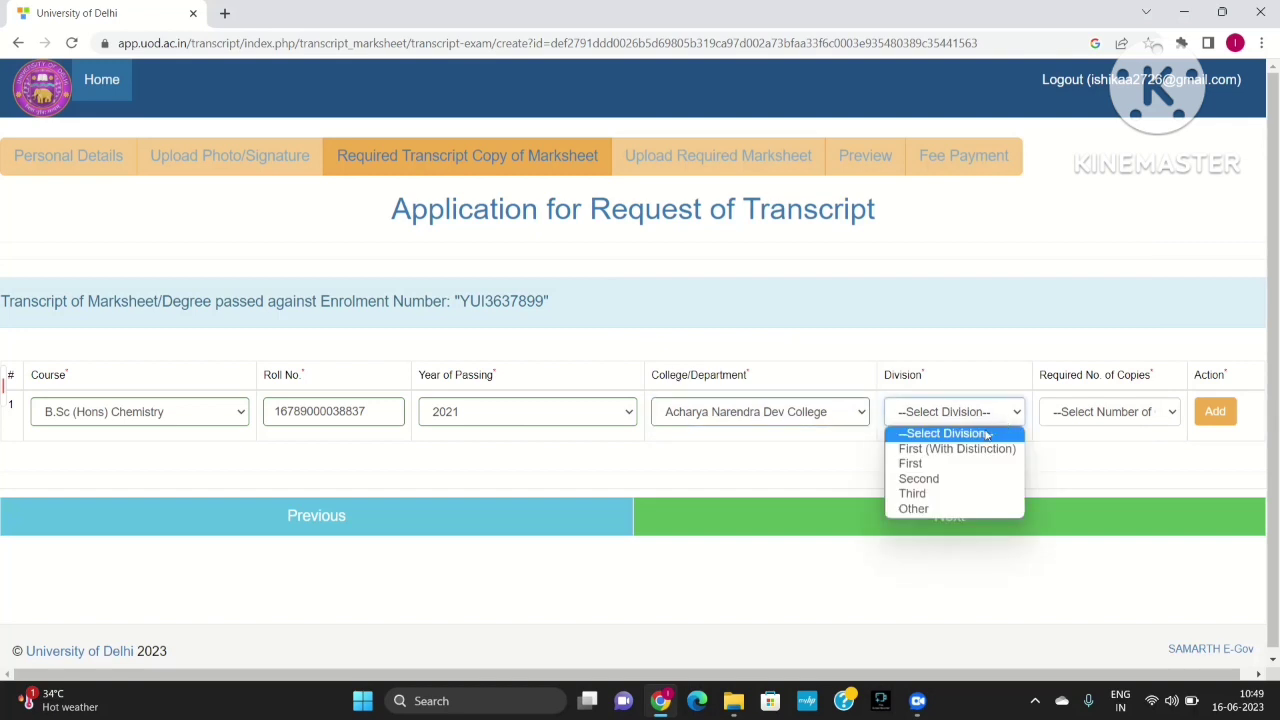
{"action": "left_click", "coordinate": [971, 464]}
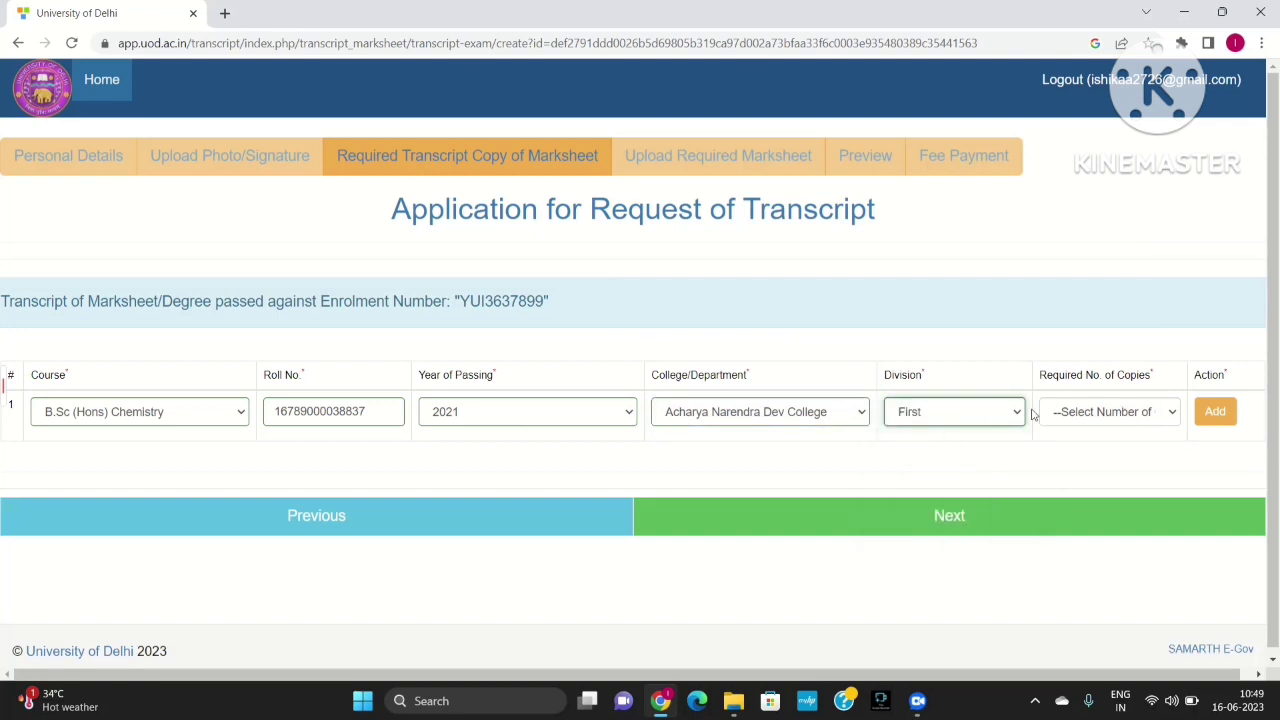
{"action": "left_click", "coordinate": [1150, 416]}
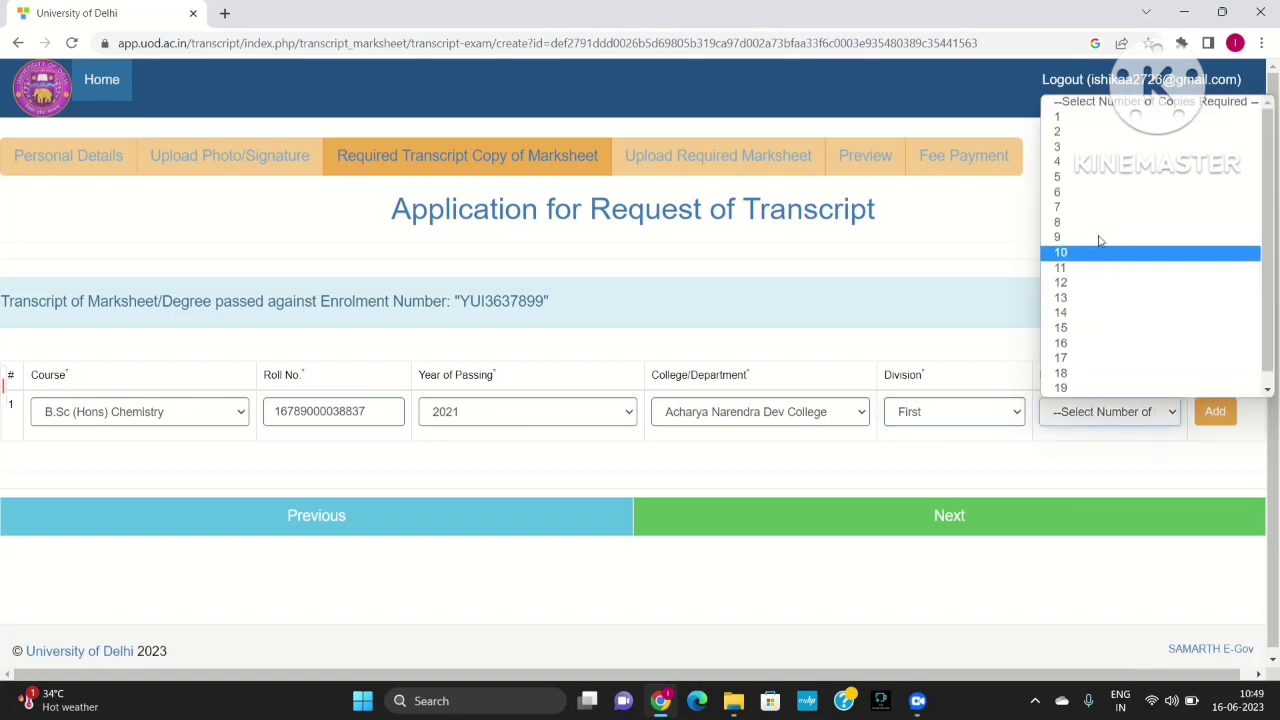
{"action": "left_click", "coordinate": [1106, 133]}
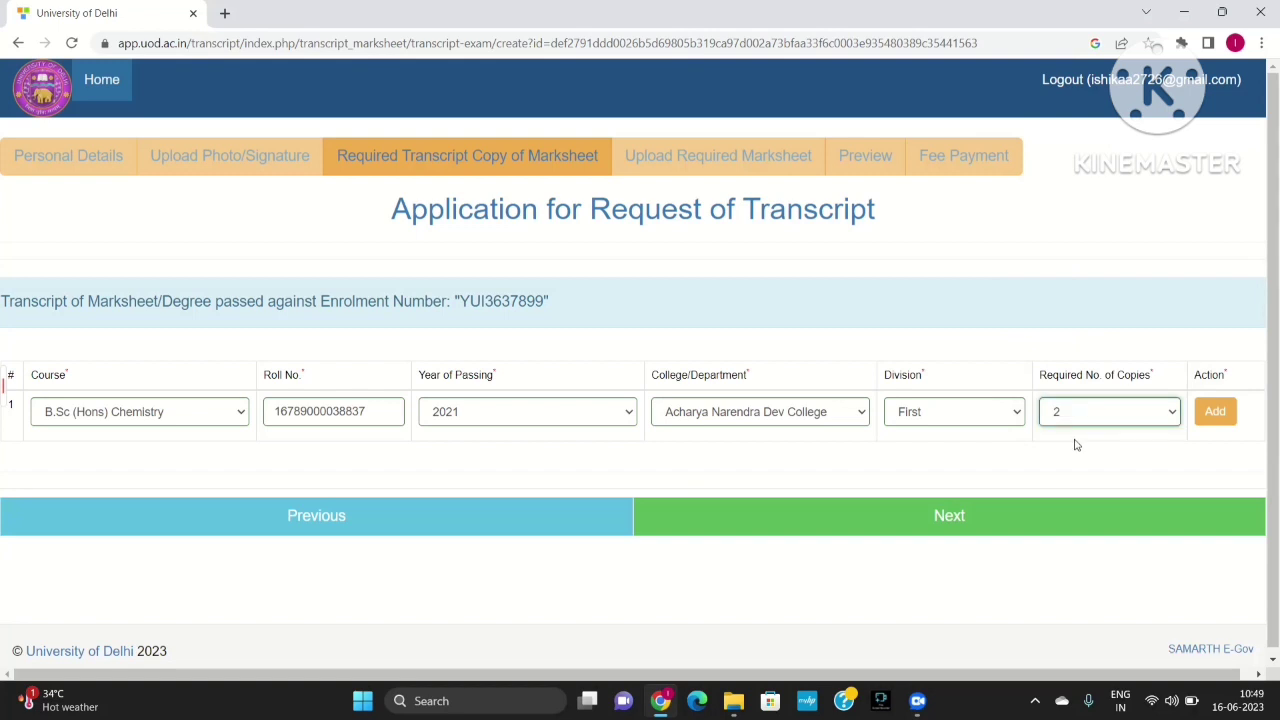
{"action": "left_click", "coordinate": [1217, 420]}
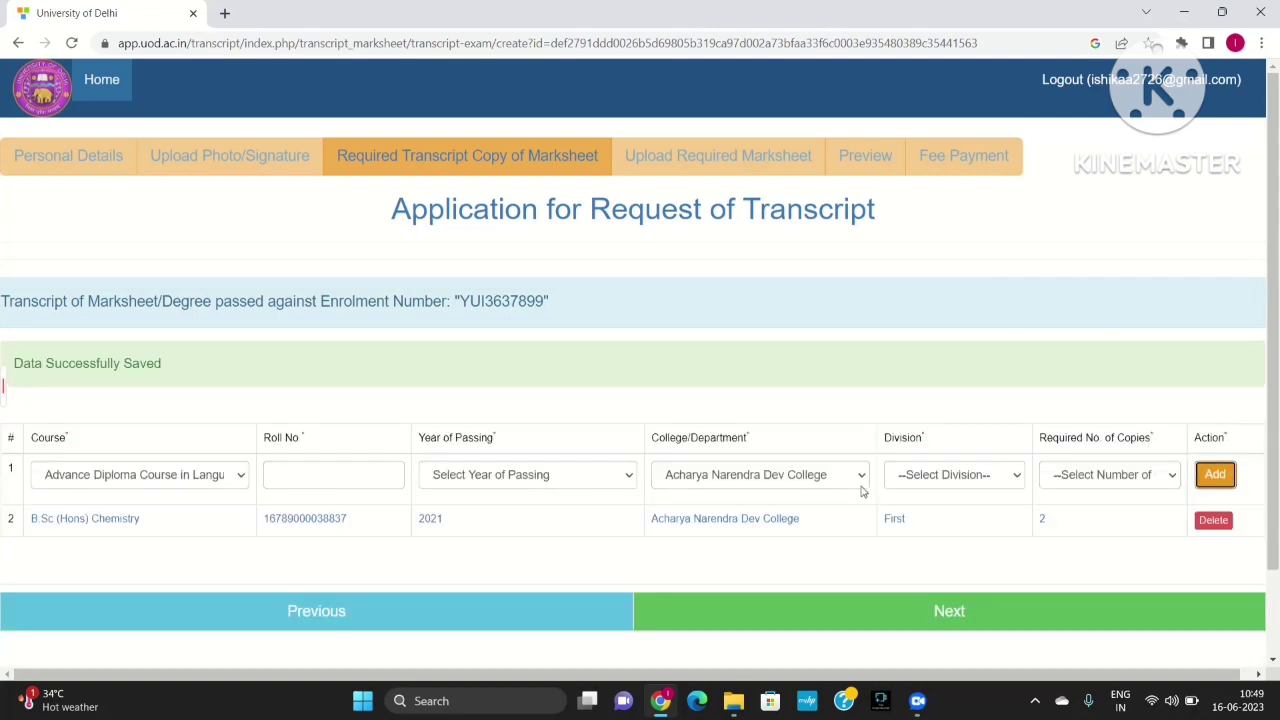
Step: Continue to the marksheet upload section, check its file selection without uploading anything, and proceed to the application preview
{"action": "scroll", "coordinate": [583, 518], "scroll_direction": "down", "scroll_amount": 1}
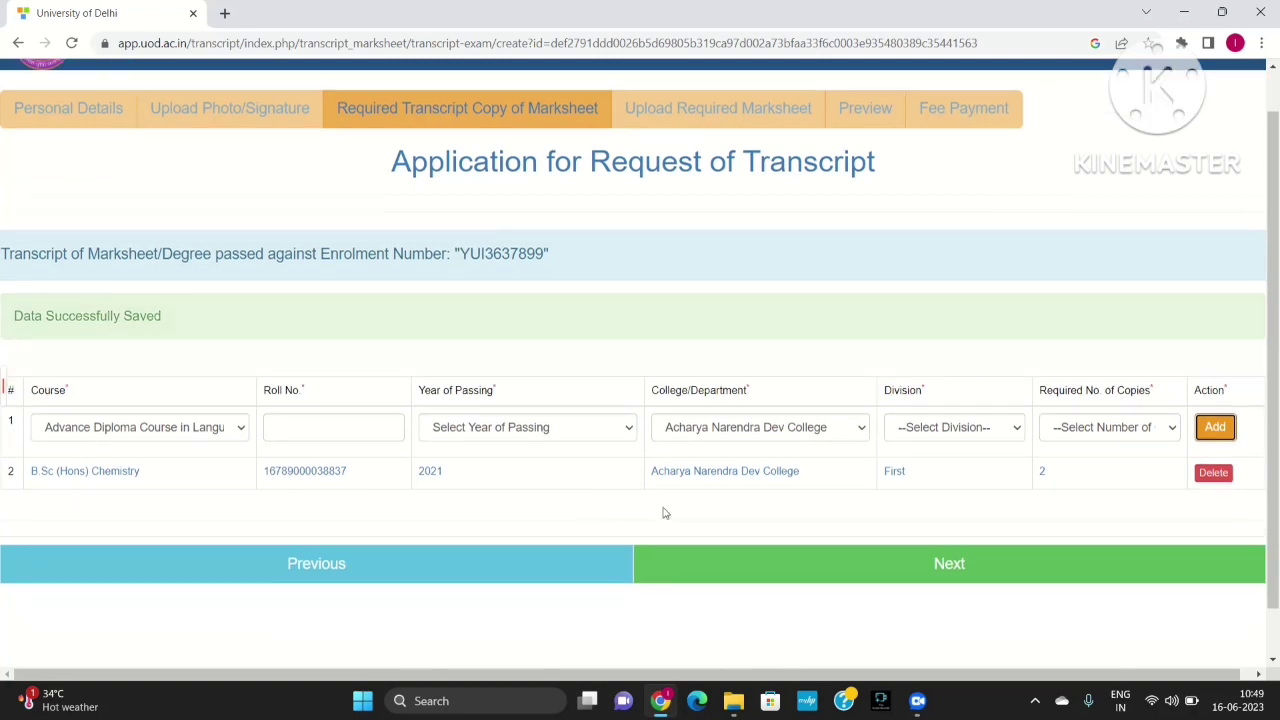
{"action": "left_click", "coordinate": [899, 572]}
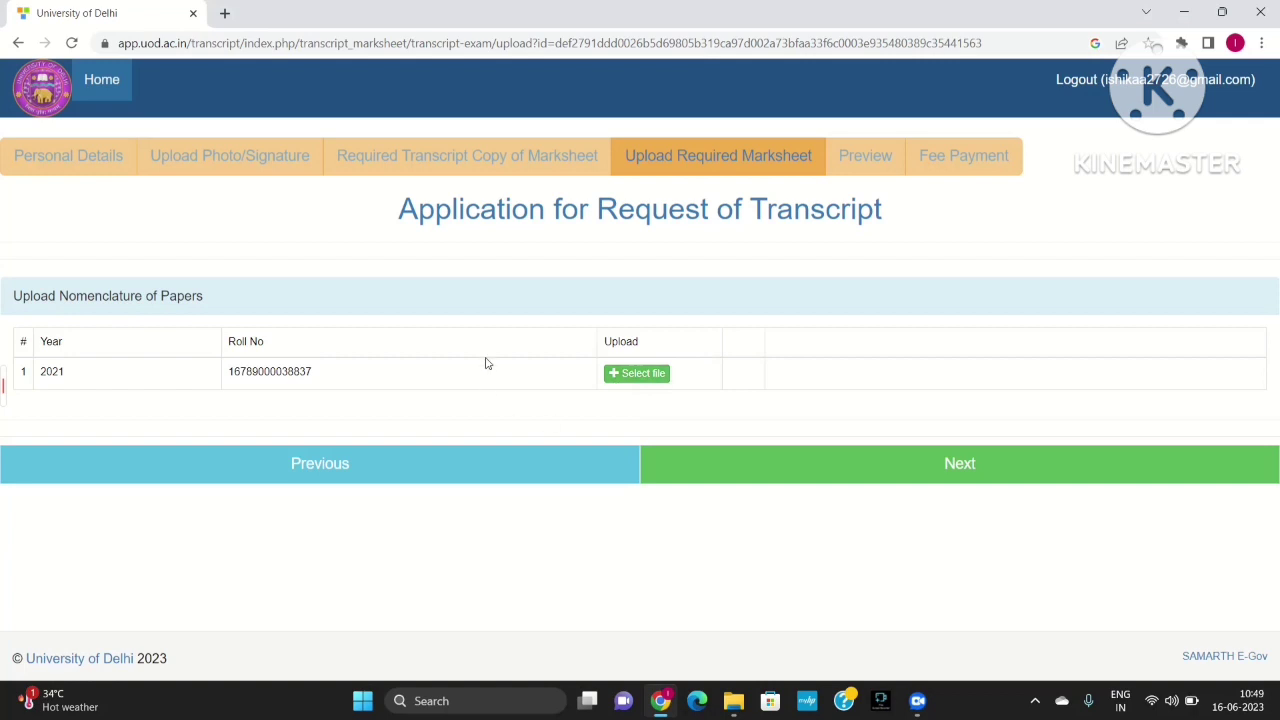
{"action": "left_click", "coordinate": [641, 374]}
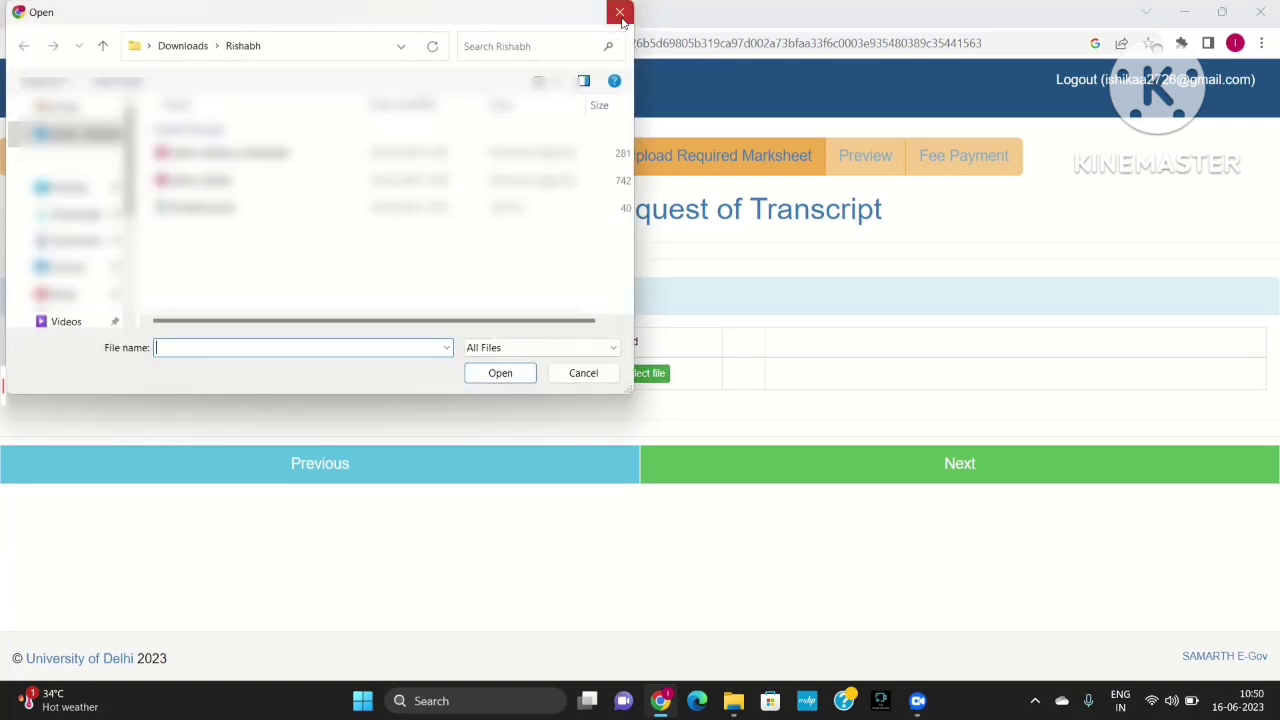
{"action": "left_click", "coordinate": [619, 12]}
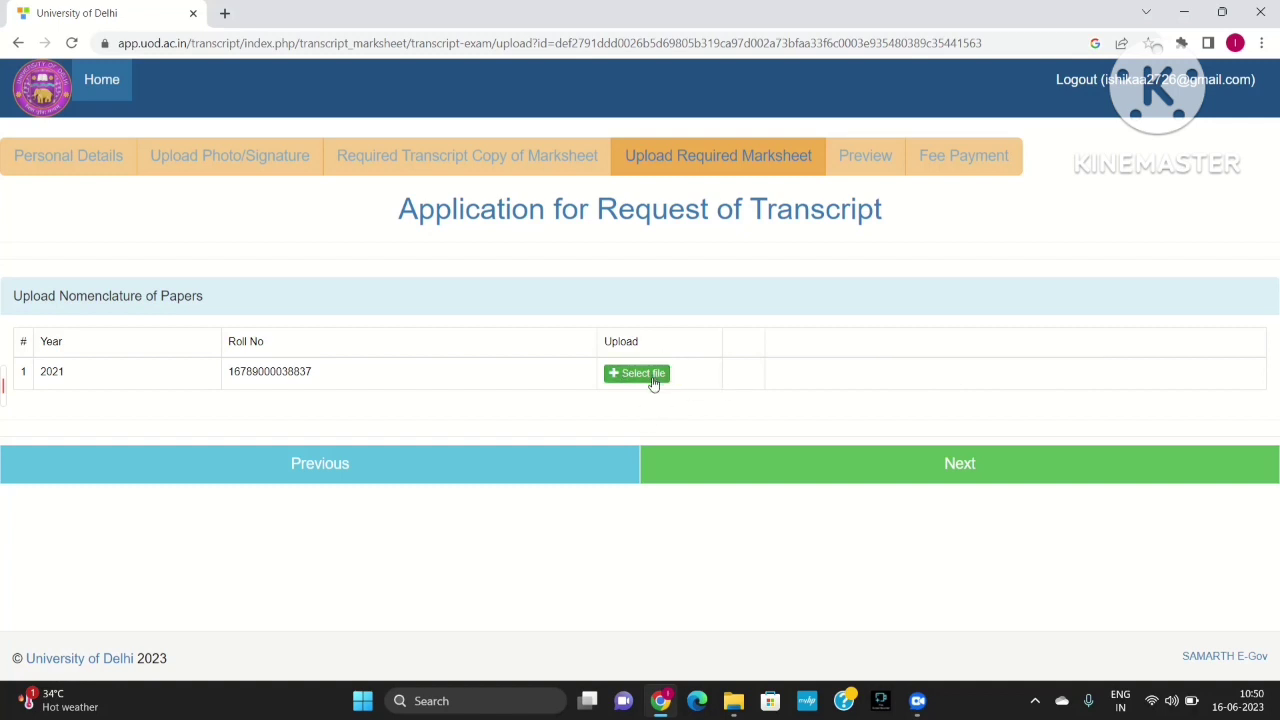
{"action": "left_click", "coordinate": [959, 470]}
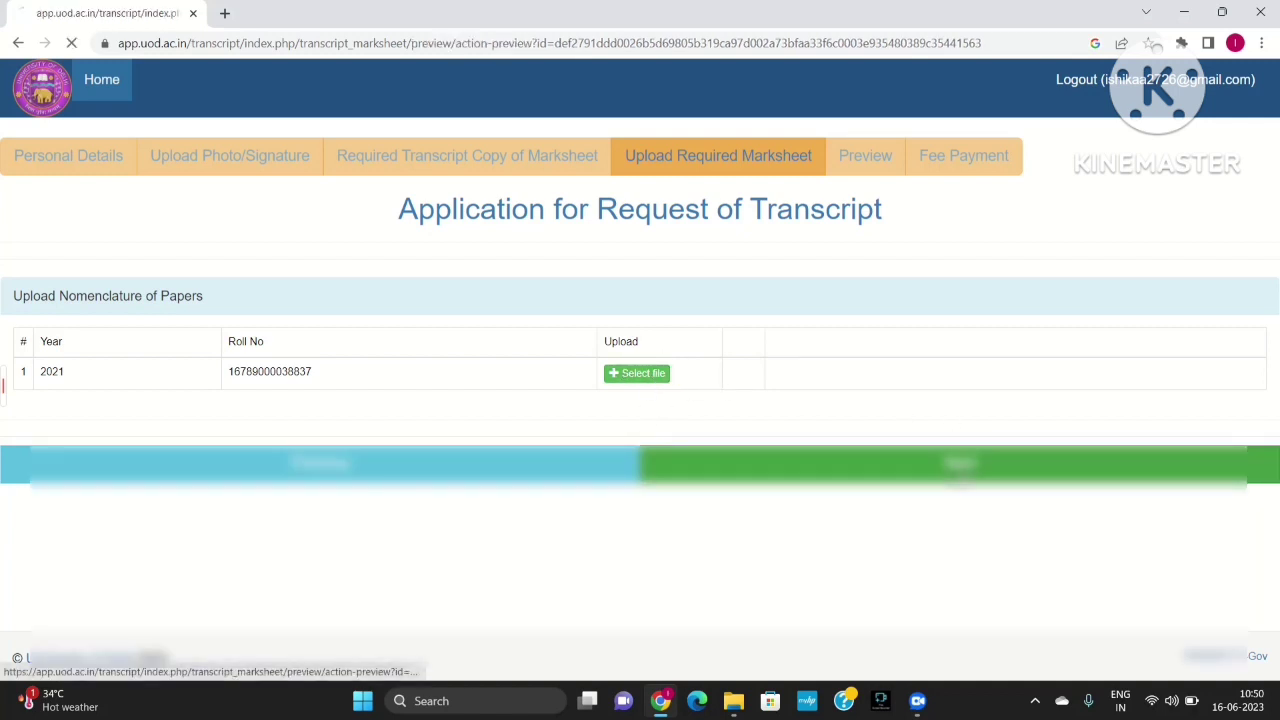
Step: Review the application preview from the personal details to the uploaded images, and proceed to the payment details
{"action": "scroll", "coordinate": [838, 519], "scroll_direction": "down", "scroll_amount": 4}
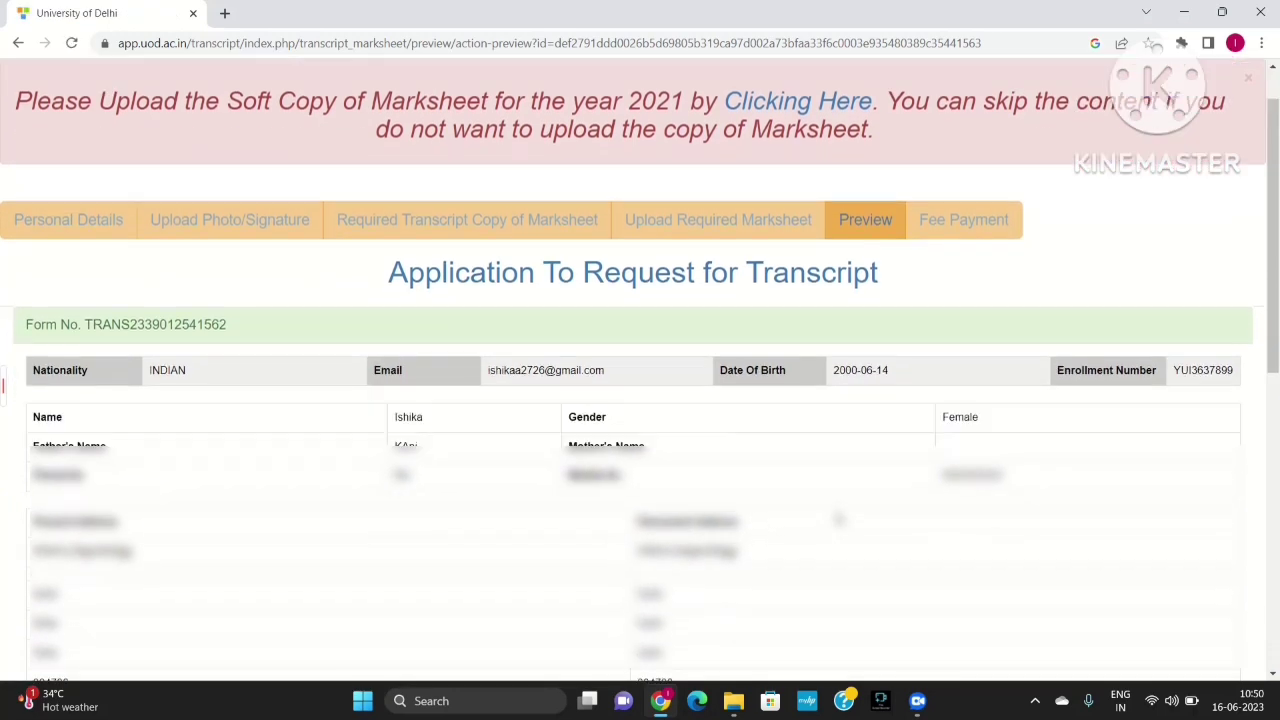
{"action": "scroll", "coordinate": [838, 519], "scroll_direction": "down", "scroll_amount": 3}
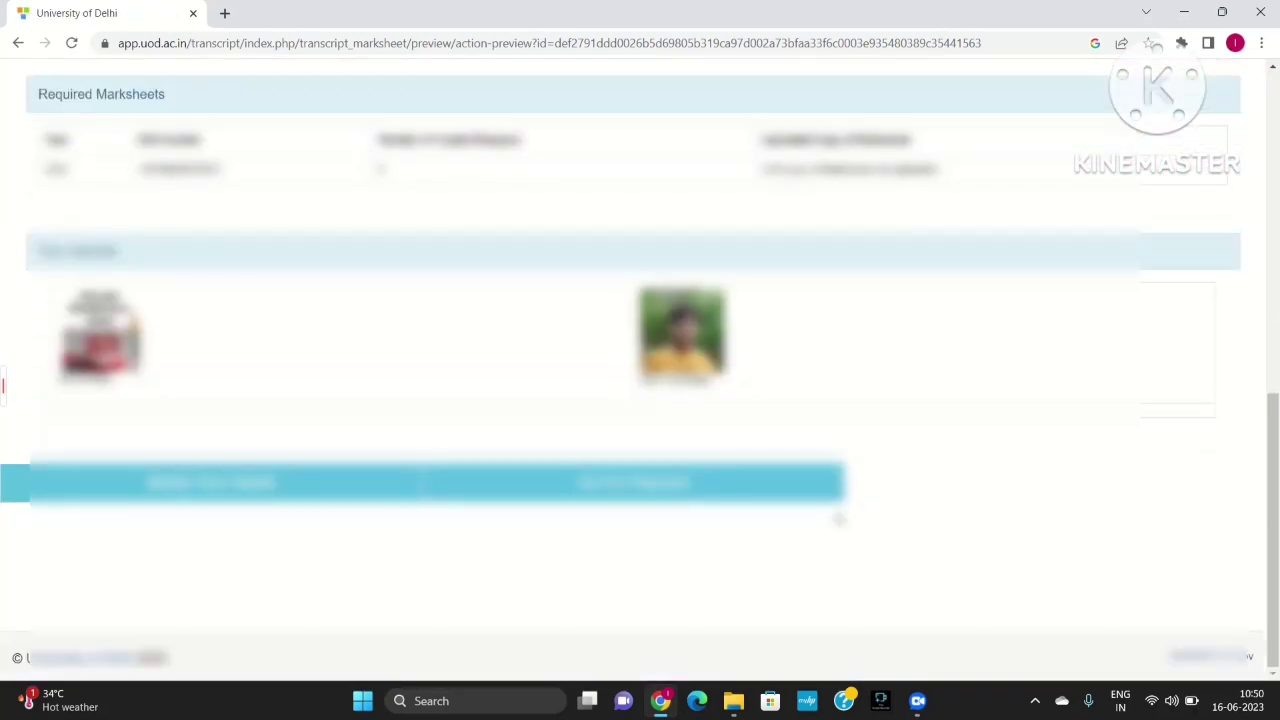
{"action": "scroll", "coordinate": [838, 519], "scroll_direction": "up", "scroll_amount": 1}
{"action": "scroll", "coordinate": [836, 518], "scroll_direction": "up", "scroll_amount": 8}
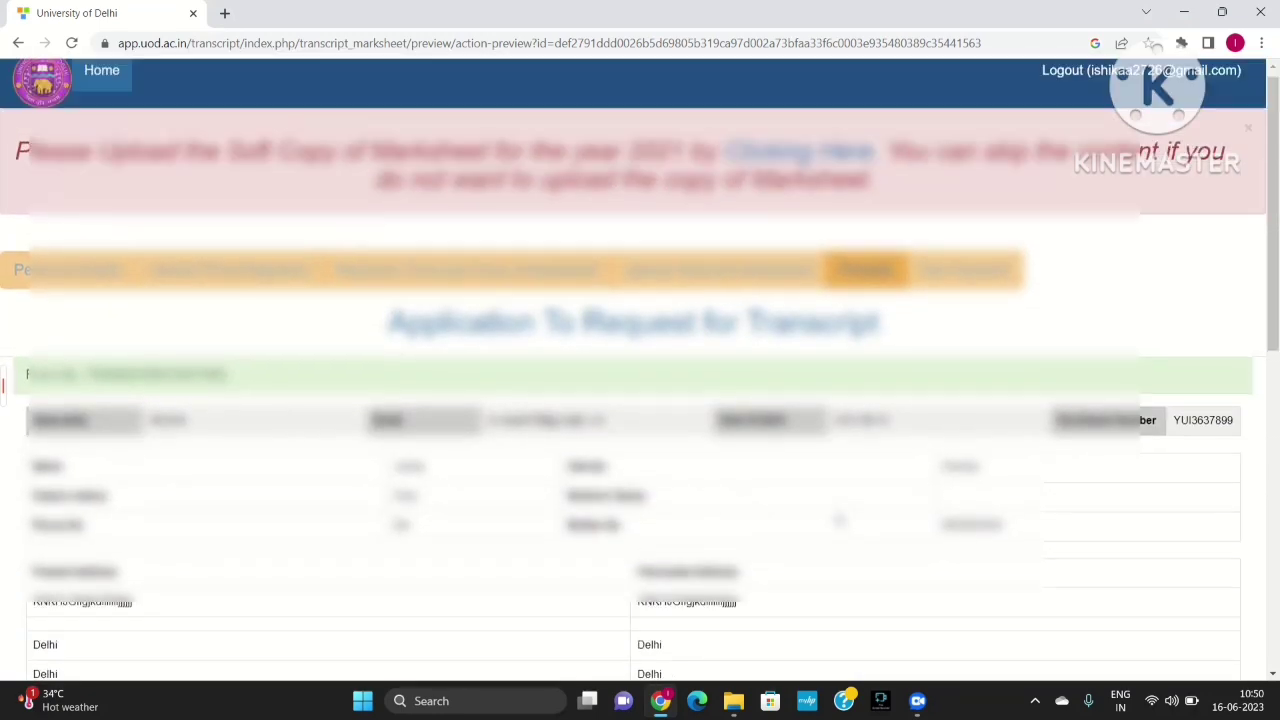
{"action": "scroll", "coordinate": [835, 518], "scroll_direction": "down", "scroll_amount": 10}
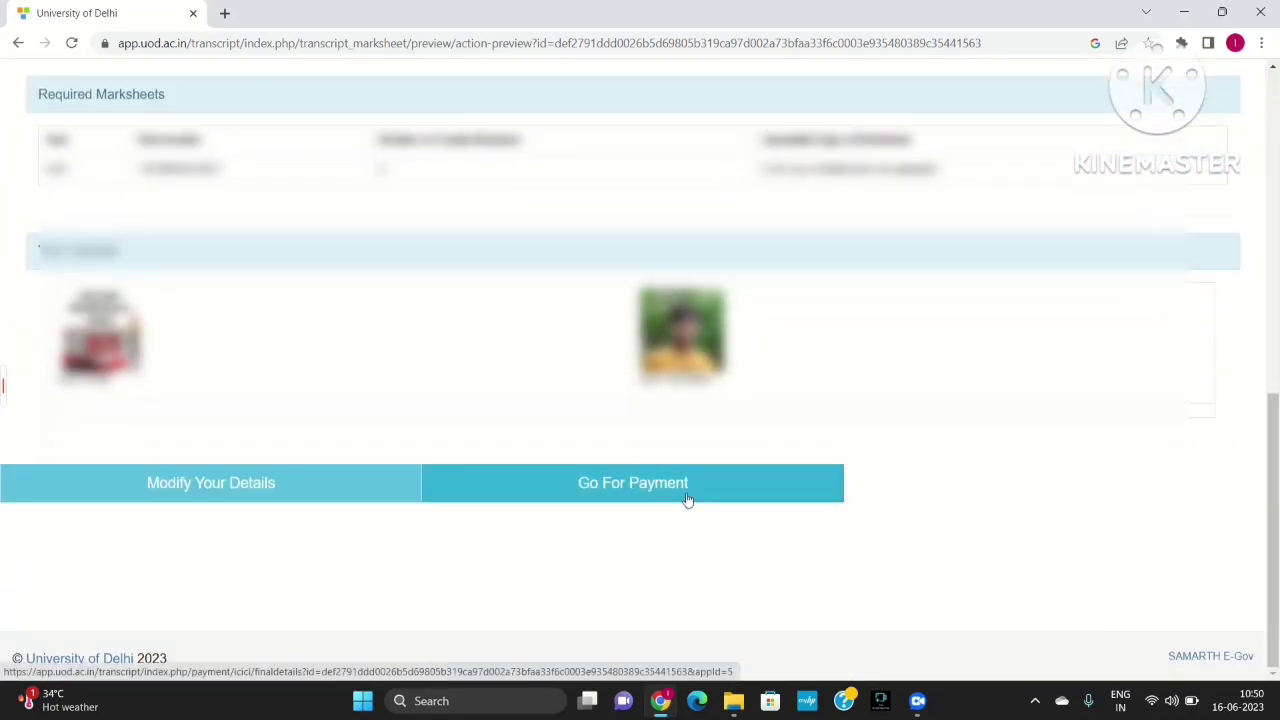
{"action": "left_click", "coordinate": [687, 499]}
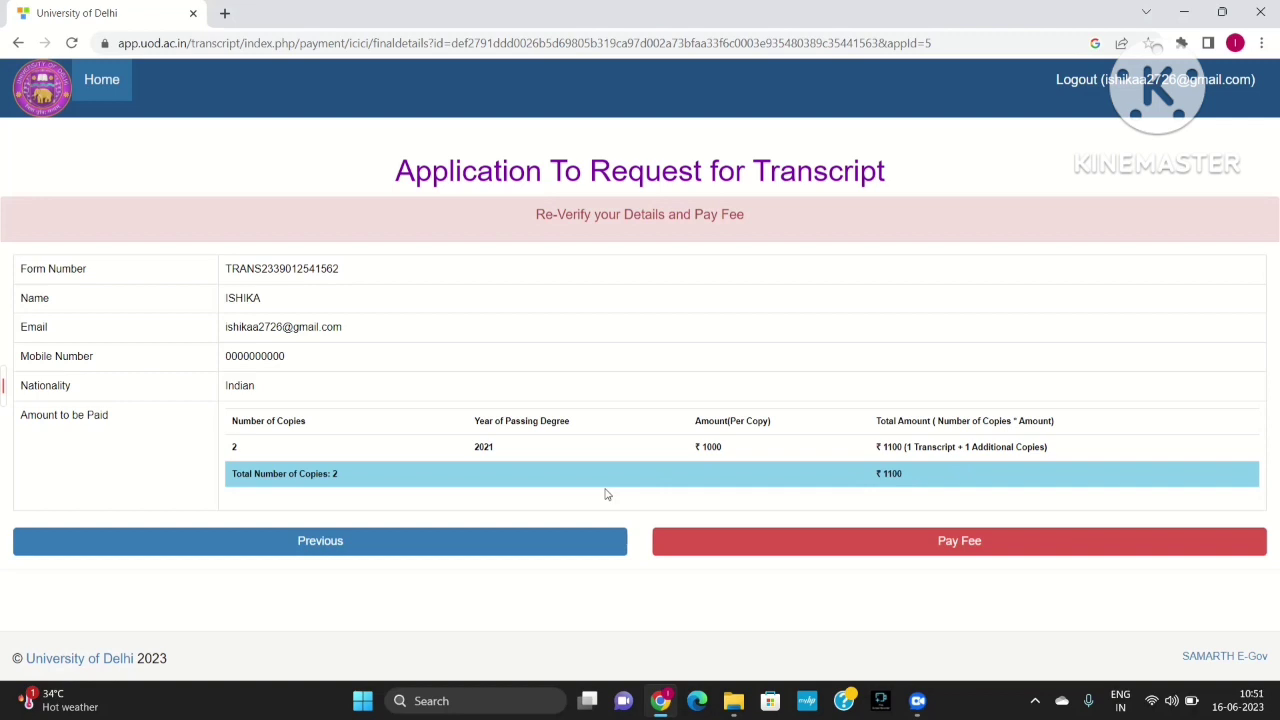
Step: Proceed to the fee payment page and view its payment modes, reopening it once from the fee verification page
{"action": "left_click", "coordinate": [998, 557]}
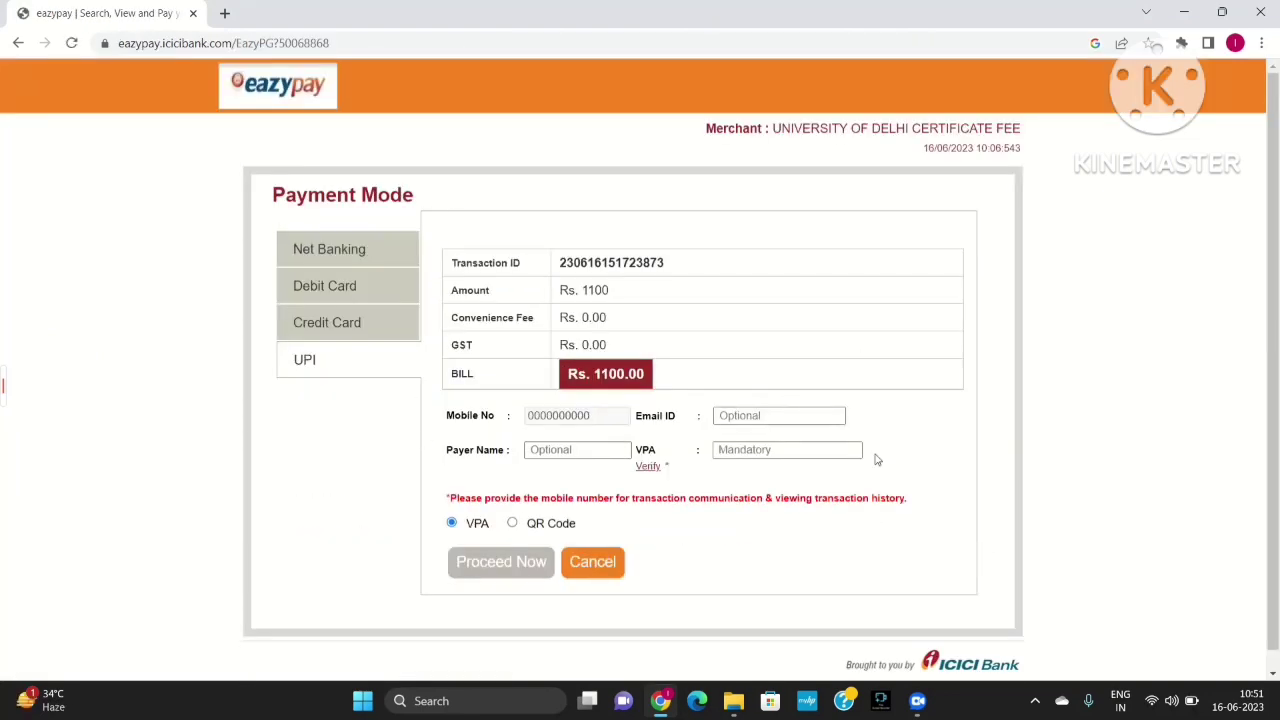
{"action": "scroll", "coordinate": [771, 551], "scroll_direction": "down", "scroll_amount": 1}
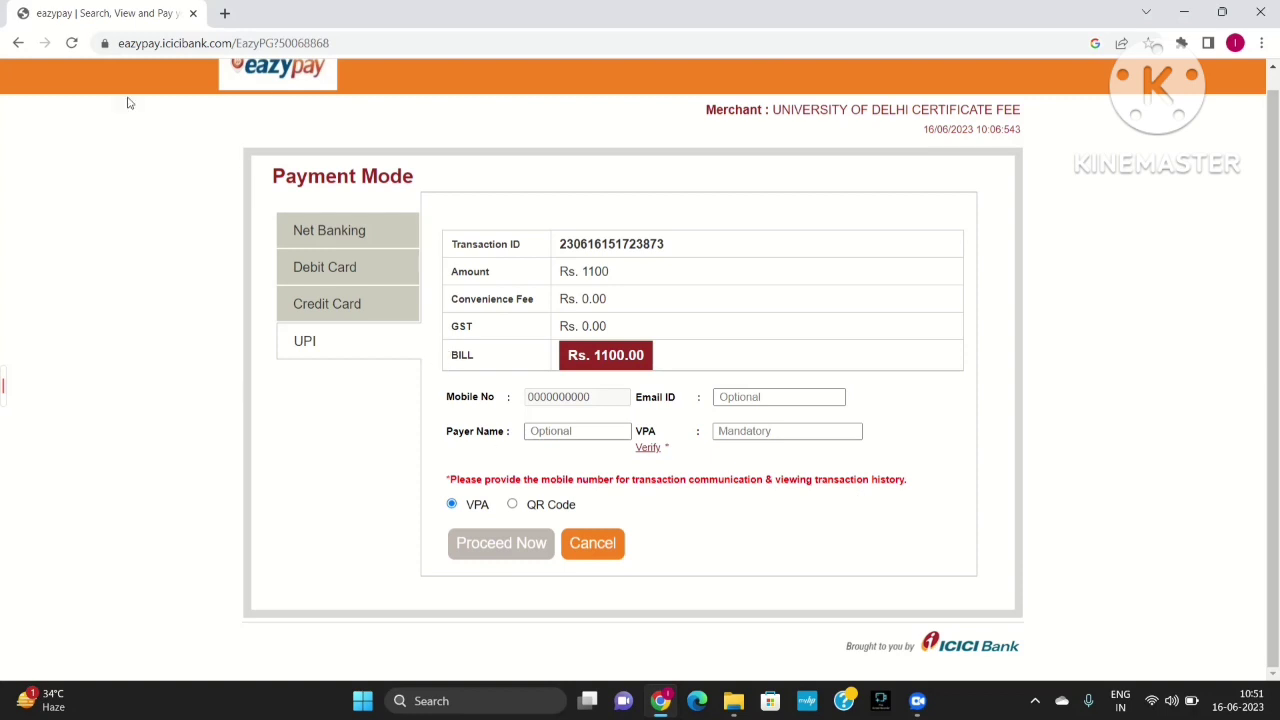
{"action": "left_click", "coordinate": [17, 43]}
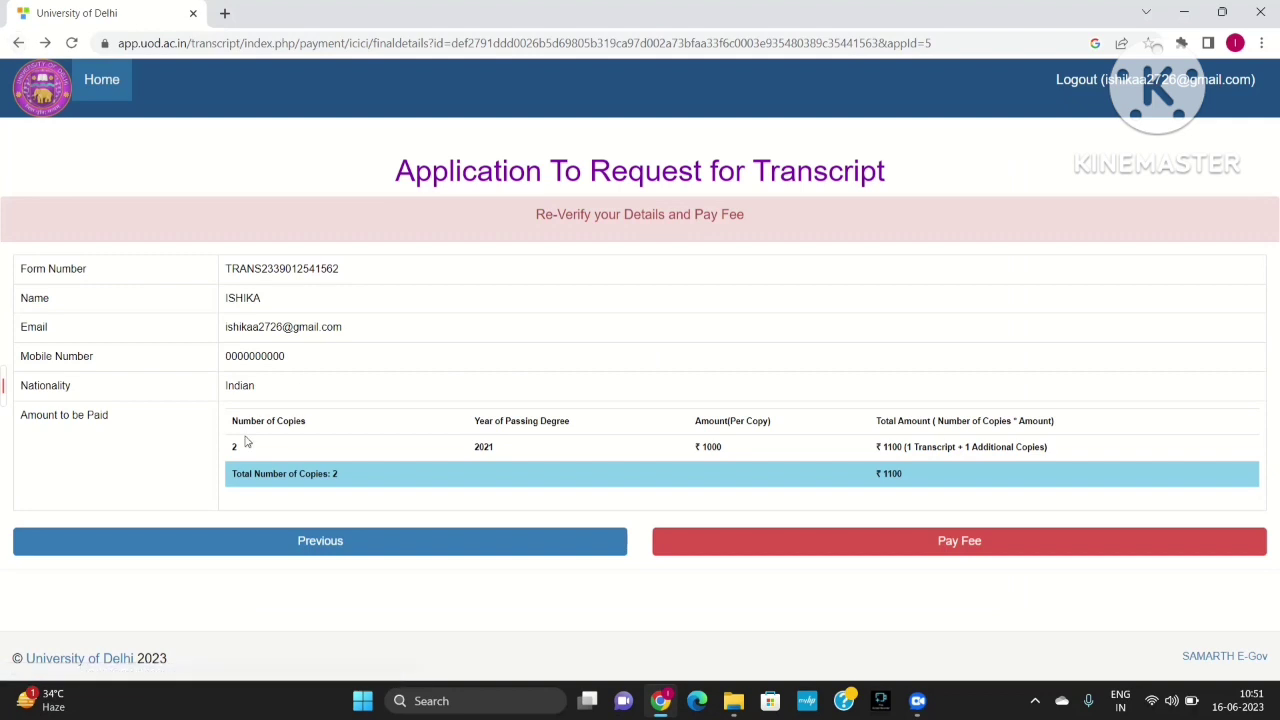
{"action": "left_click", "coordinate": [1007, 549]}
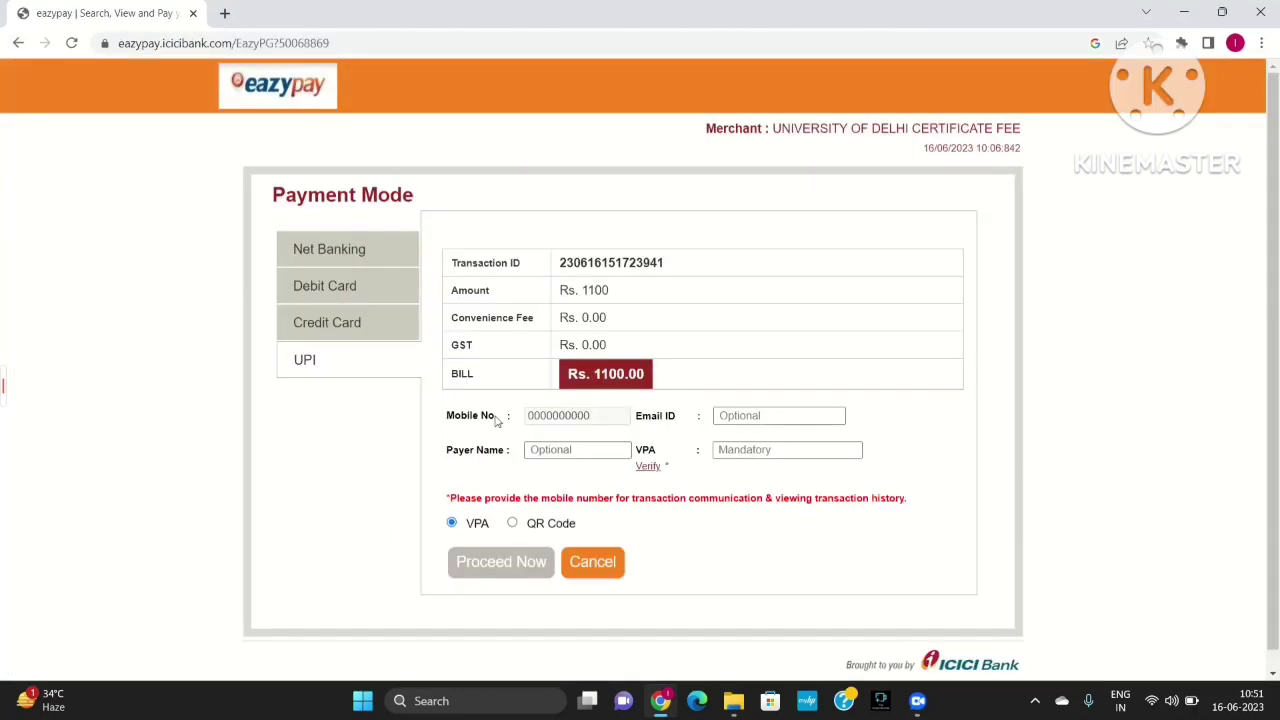